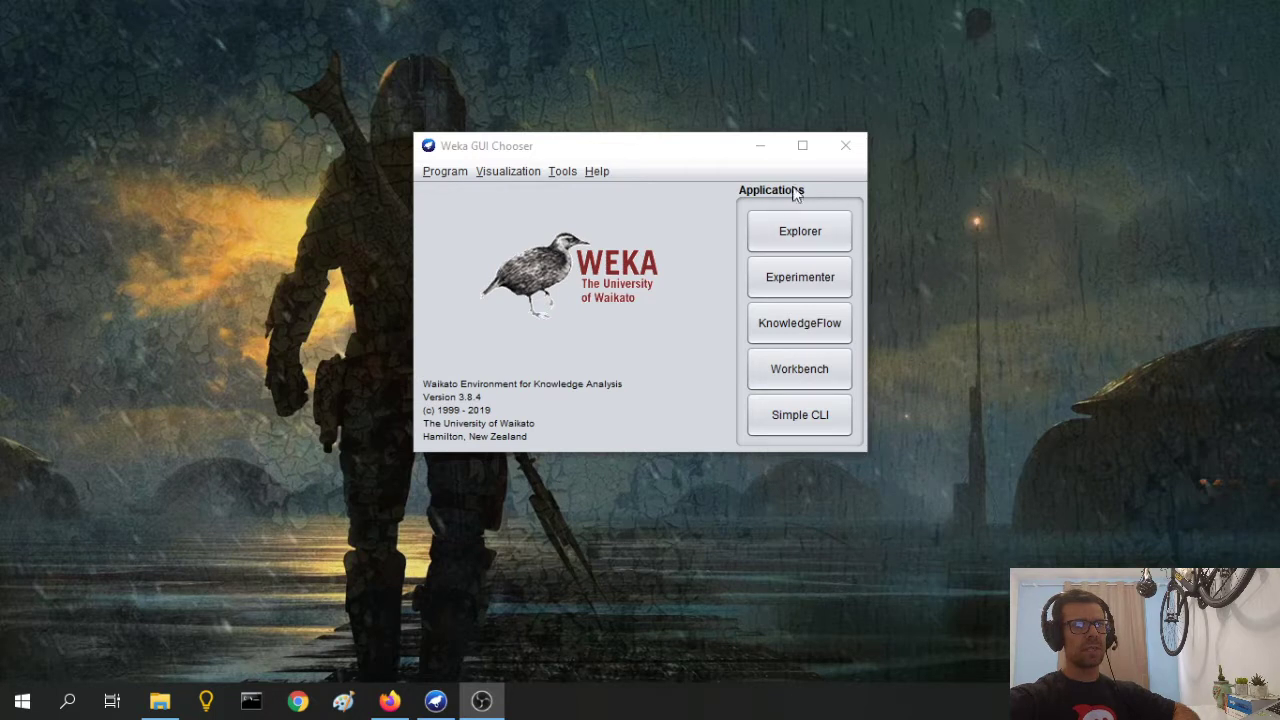
pyautogui.click(783, 236)
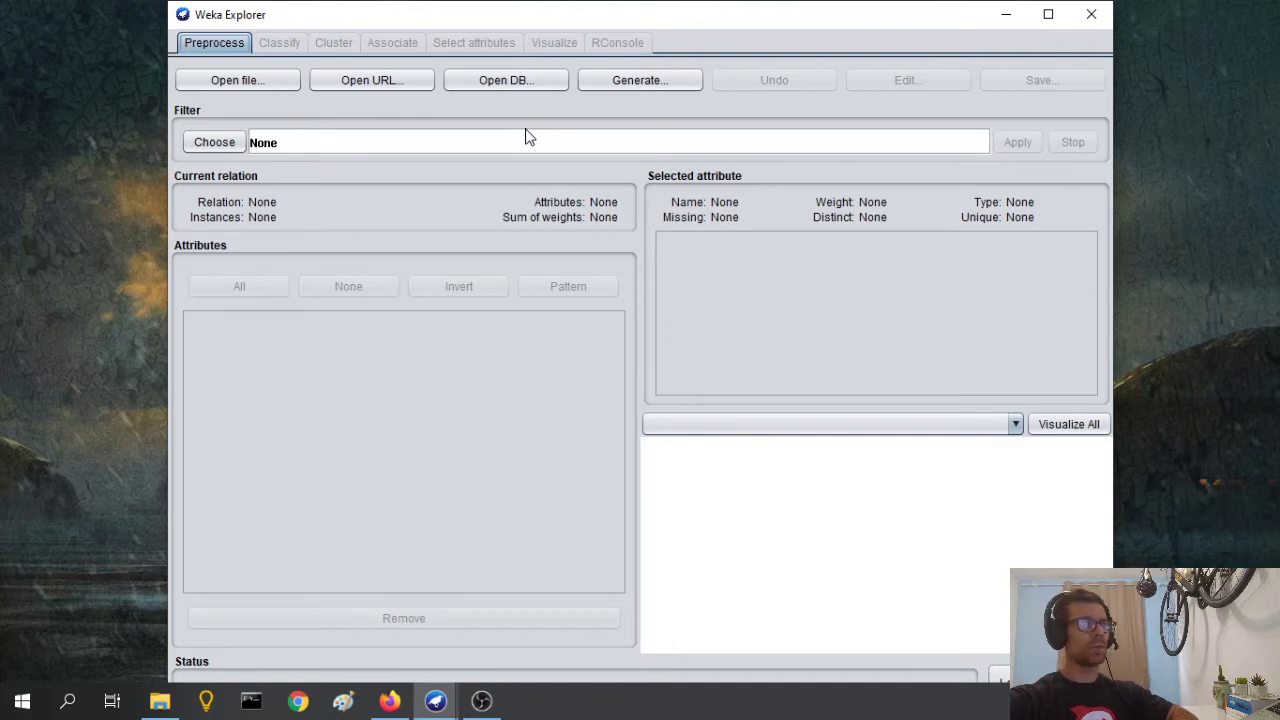
pyautogui.click(1089, 16)
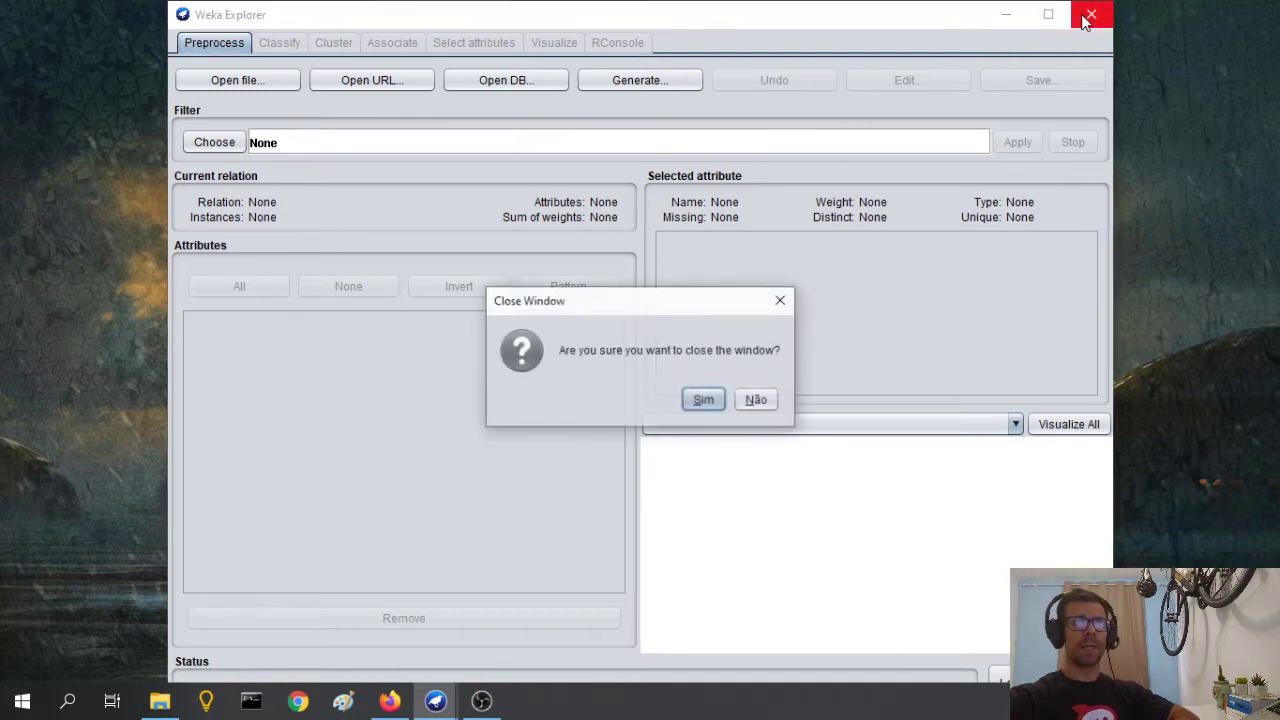
pyautogui.click(703, 400)
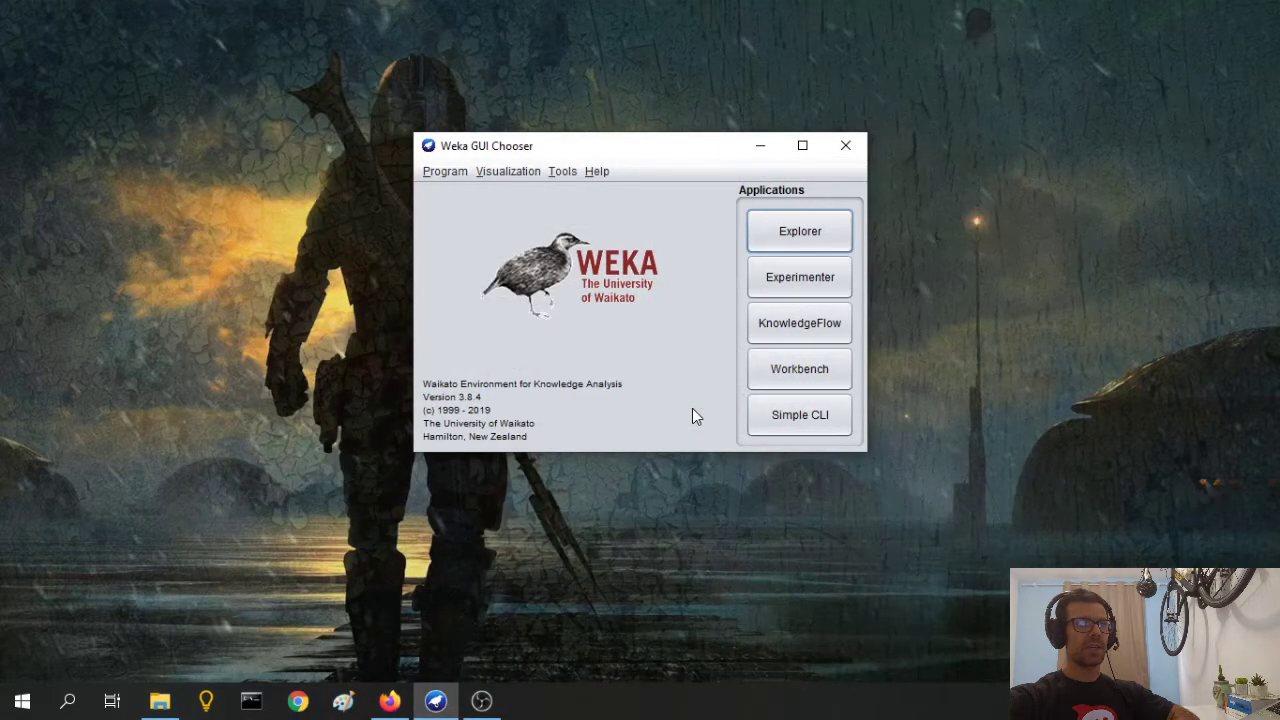
# Step: Open the Experimenter and create a new experiment in Simple configuration mode
pyautogui.click(793, 287)
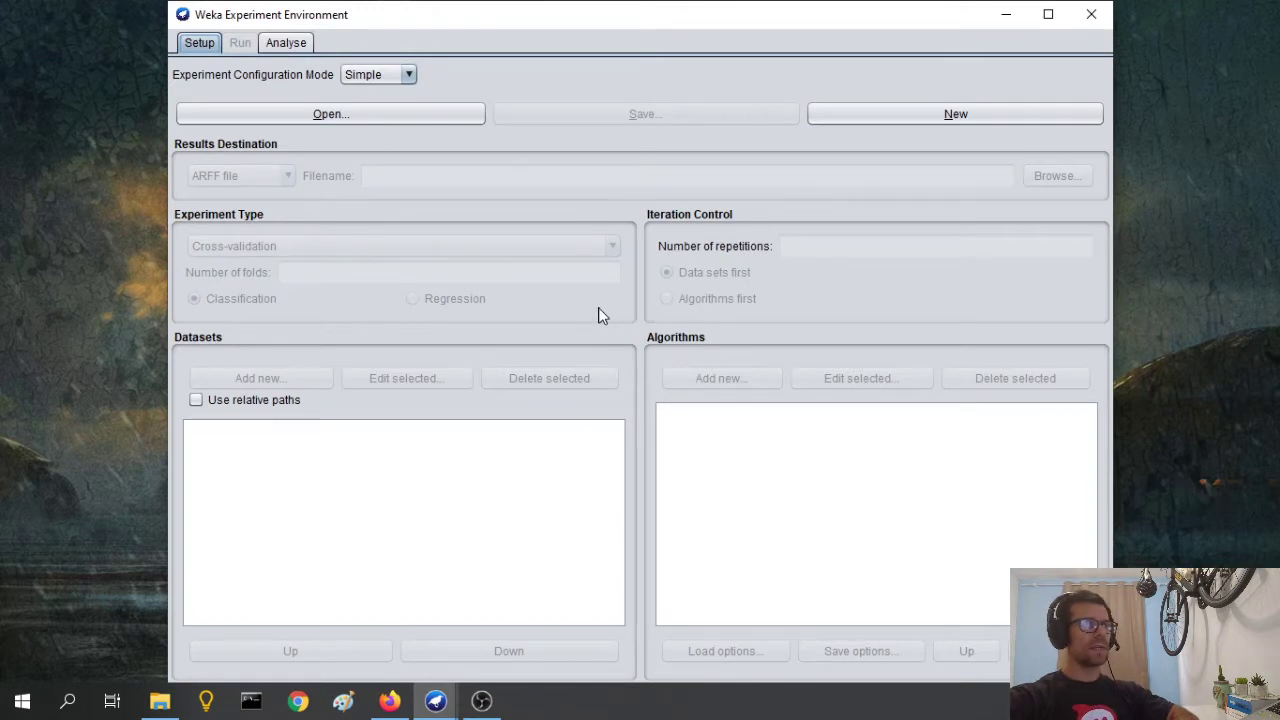
pyautogui.click(410, 75)
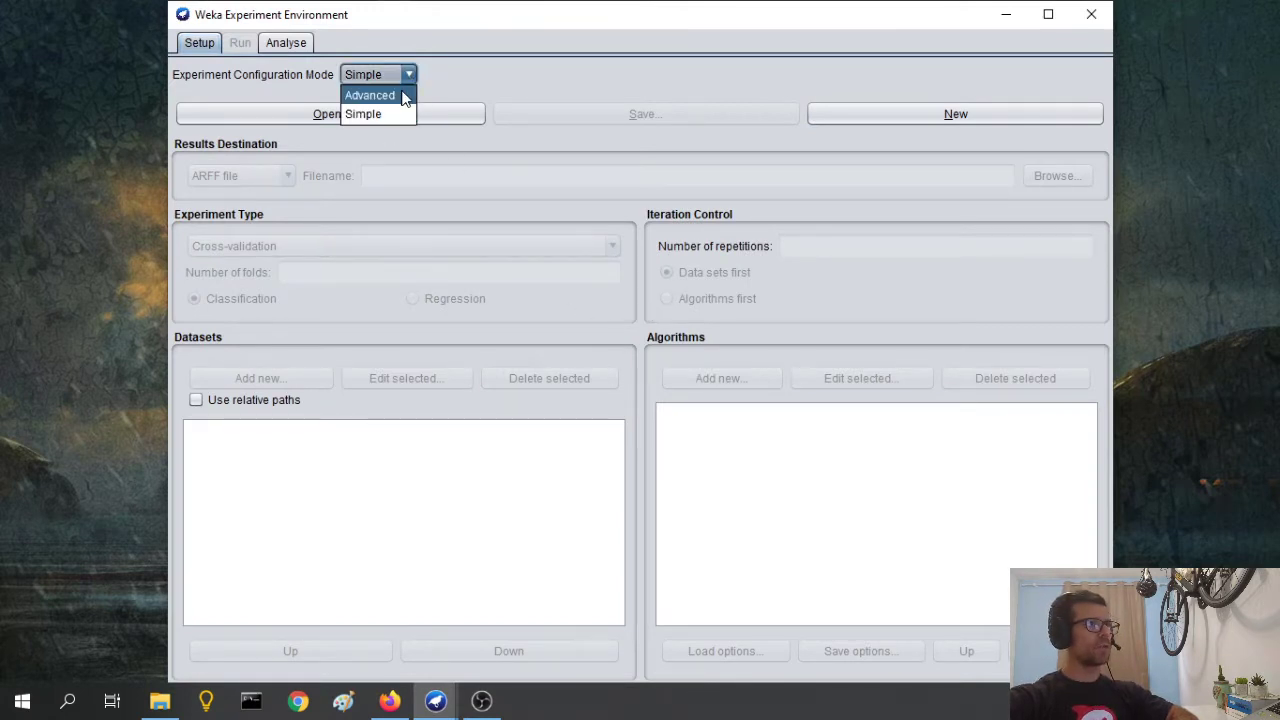
pyautogui.click(398, 95)
pyautogui.click(407, 75)
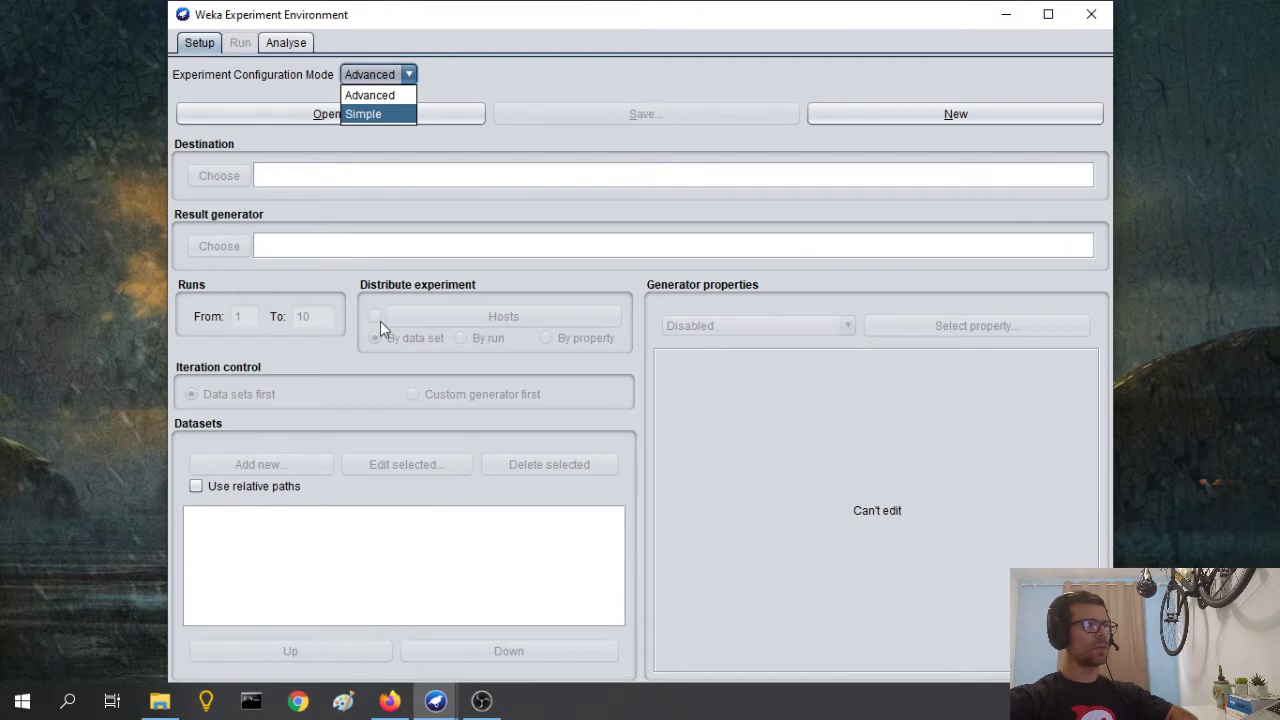
pyautogui.click(360, 114)
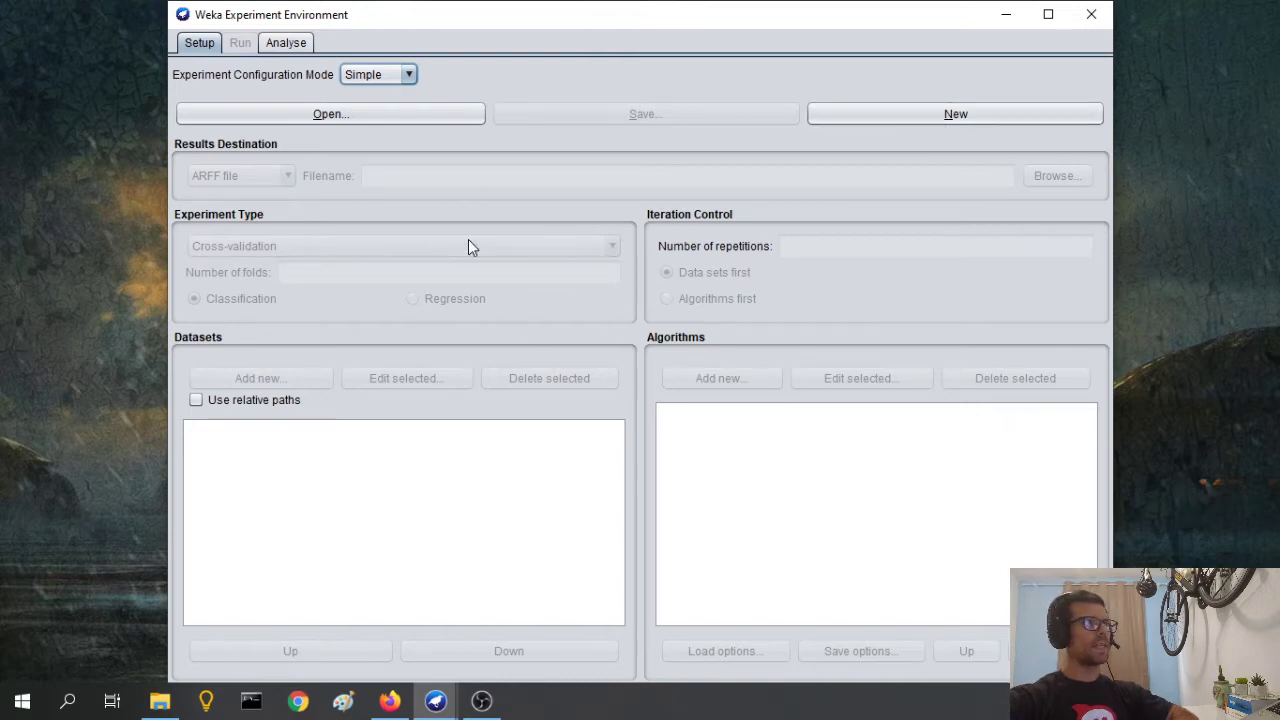
pyautogui.click(922, 115)
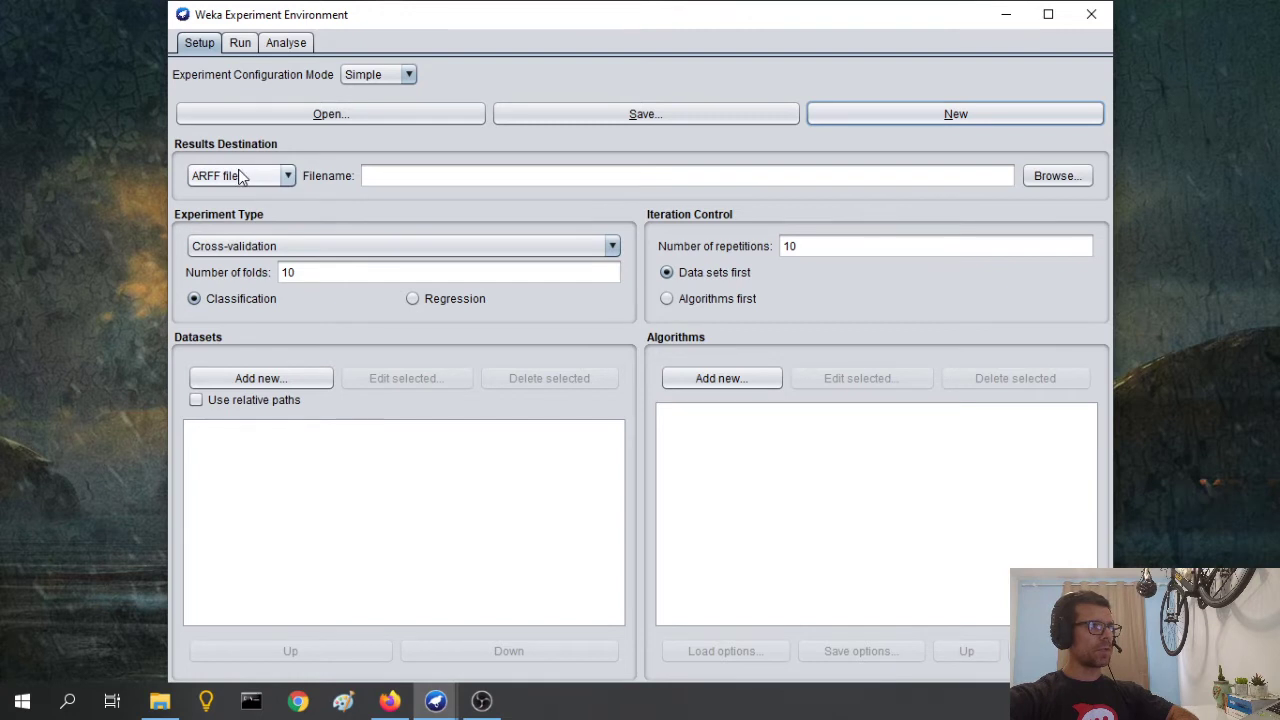
# Step: Set the results destination to a CSV file named teste in the Weka folder on the Desktop
pyautogui.click(287, 177)
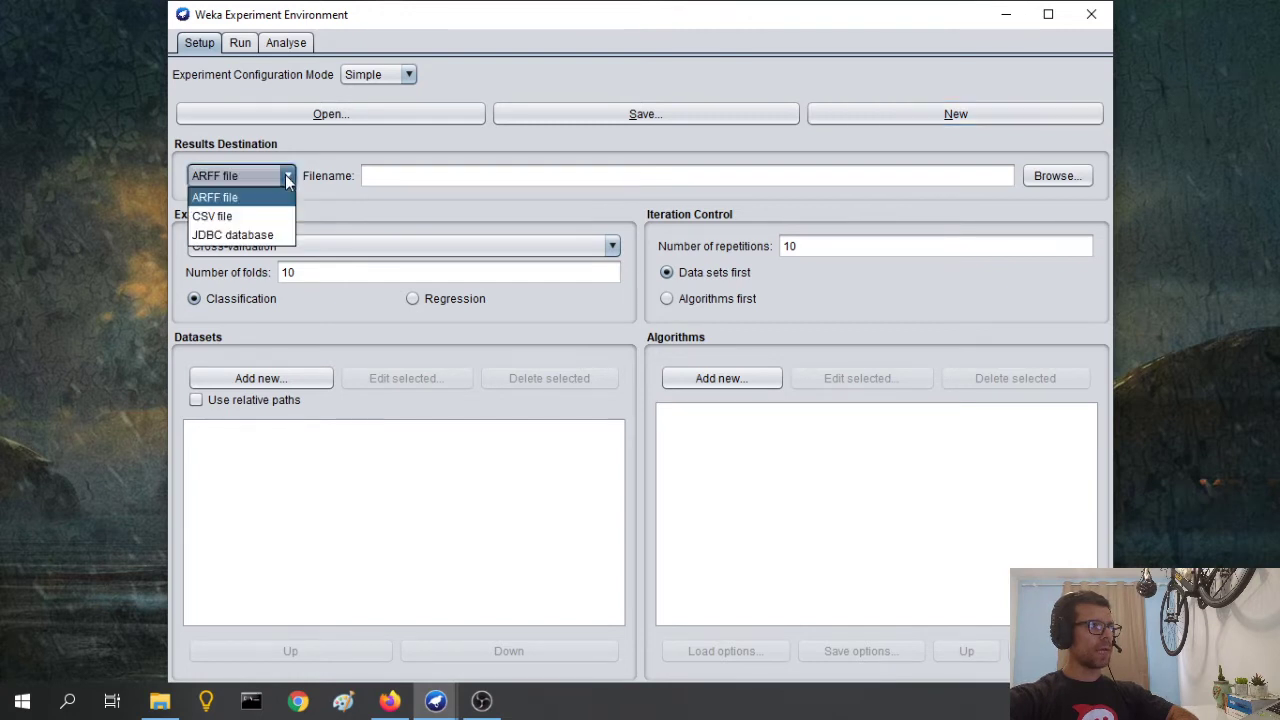
pyautogui.click(241, 217)
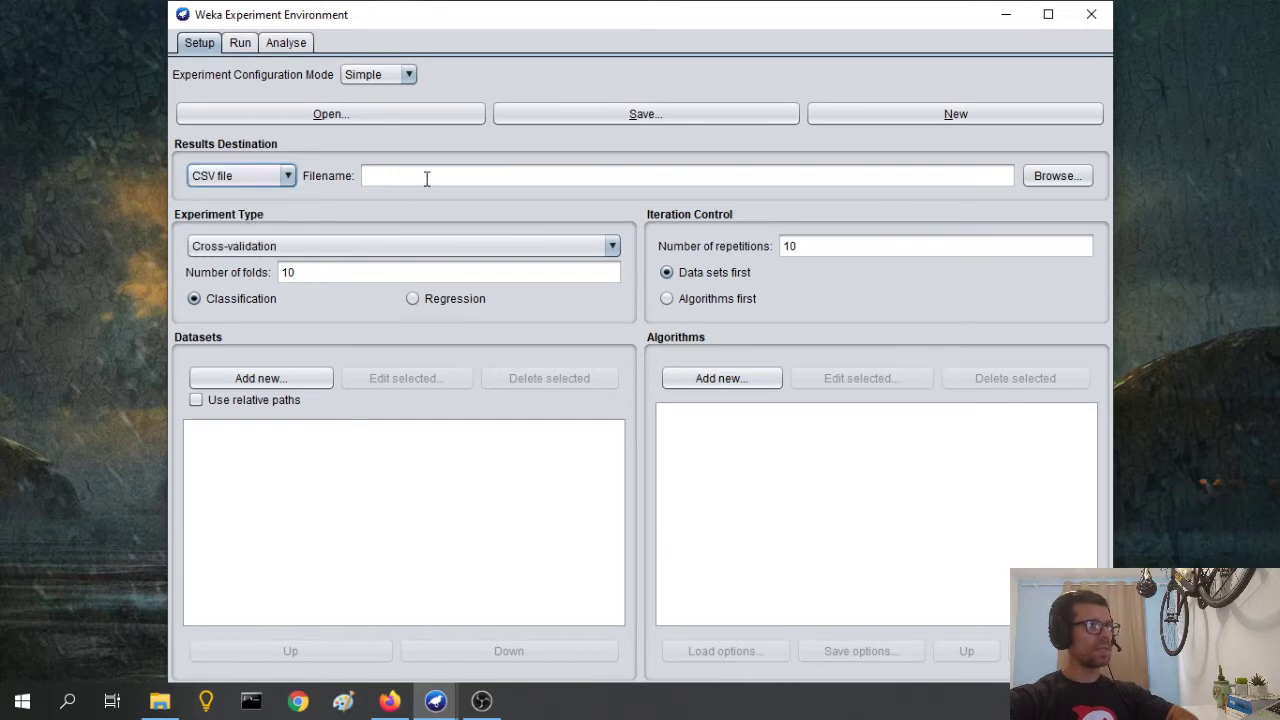
pyautogui.click(1051, 176)
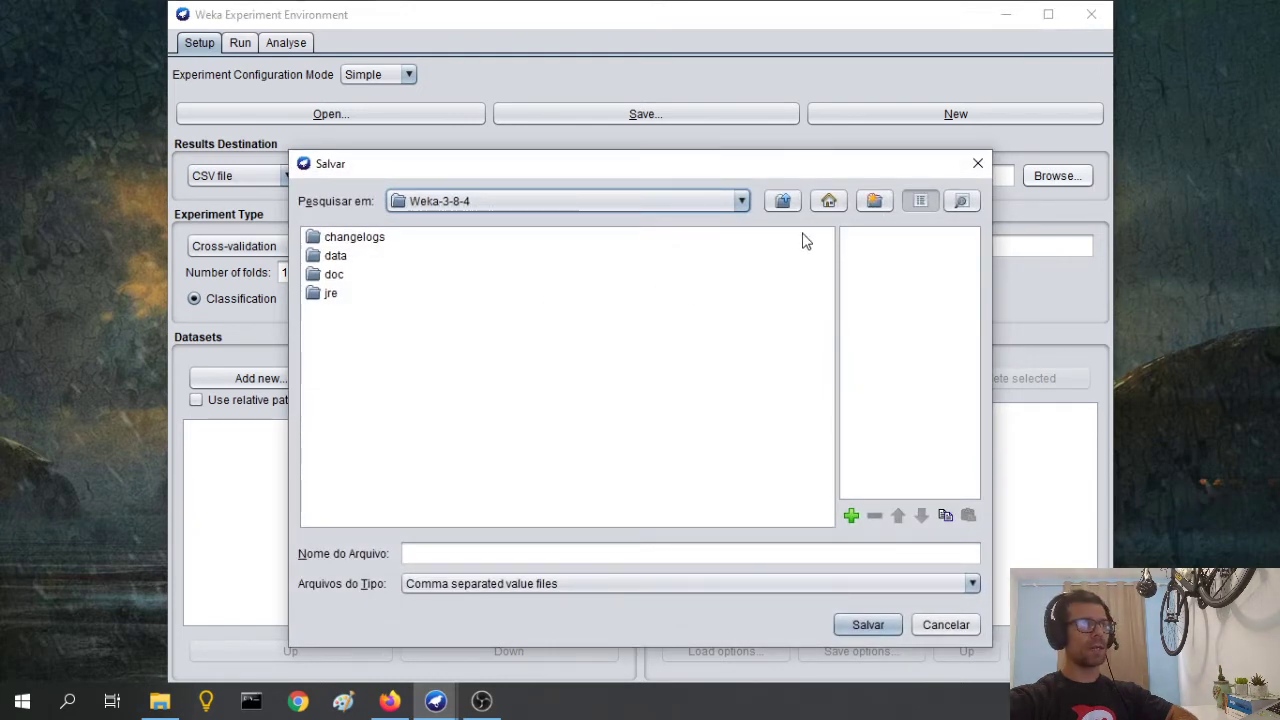
pyautogui.click(826, 203)
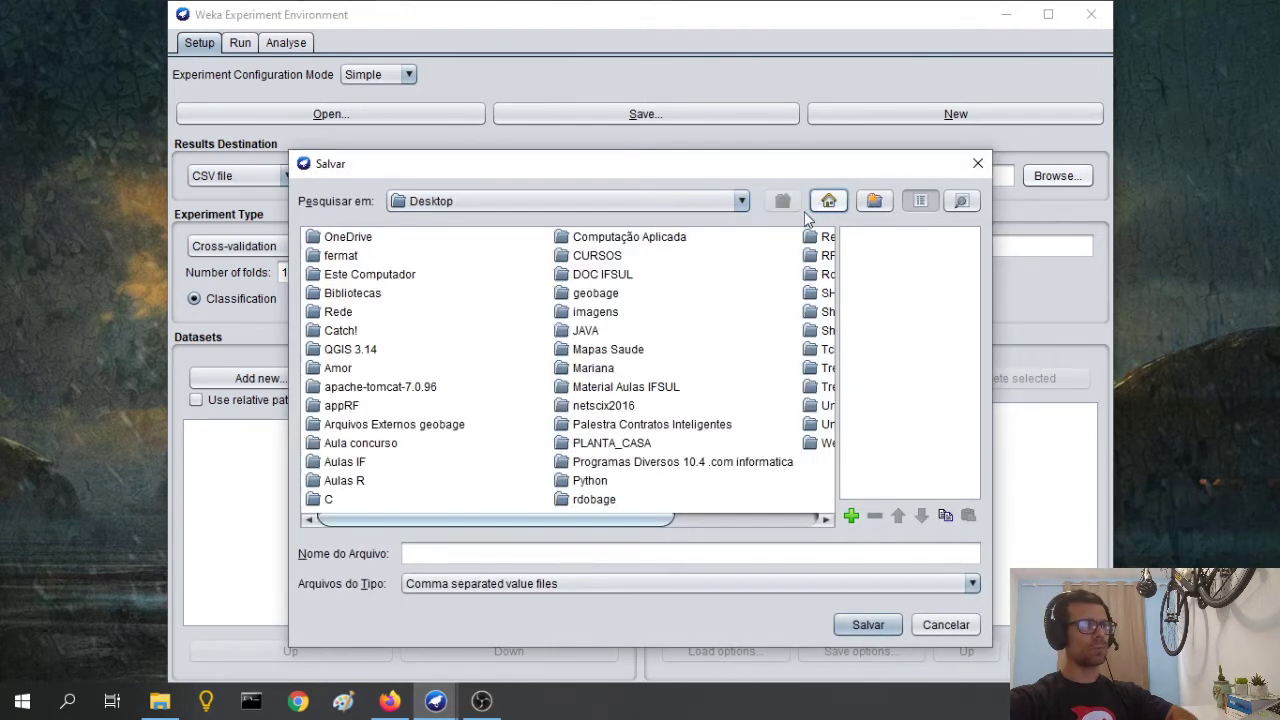
pyautogui.scroll(-3, 600, 400)
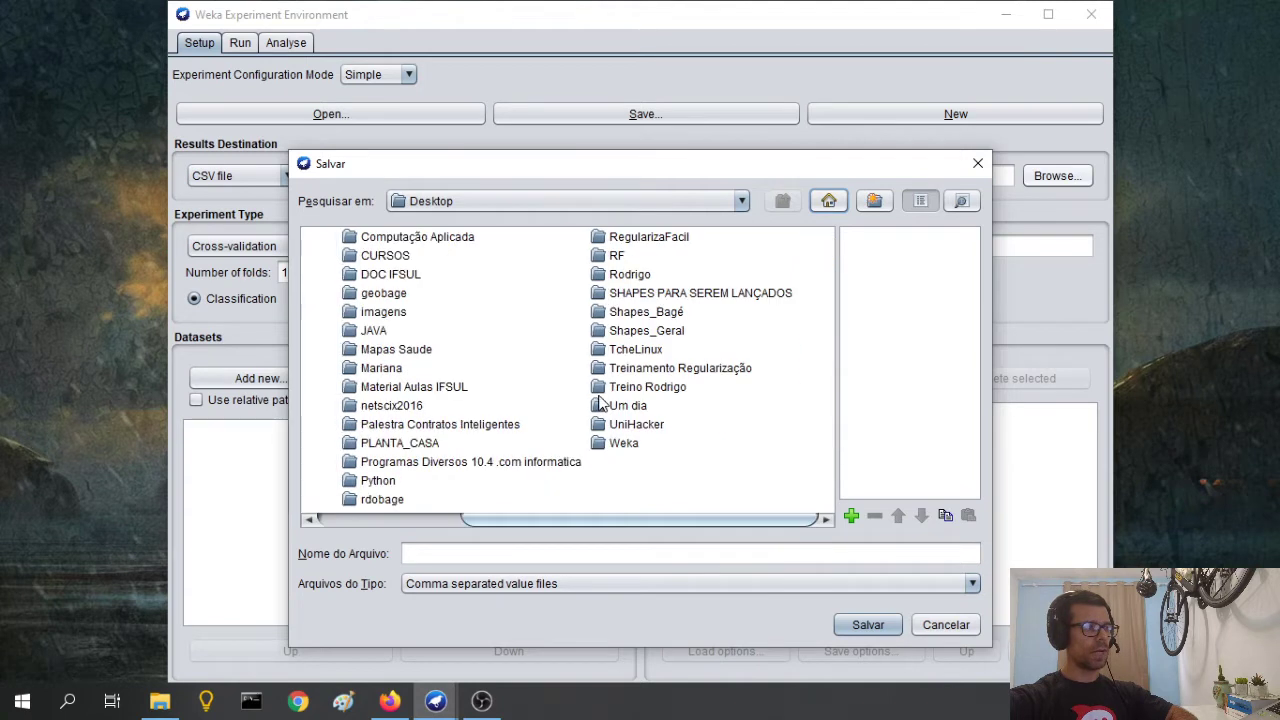
pyautogui.click(622, 444)
pyautogui.doubleClick(621, 446)
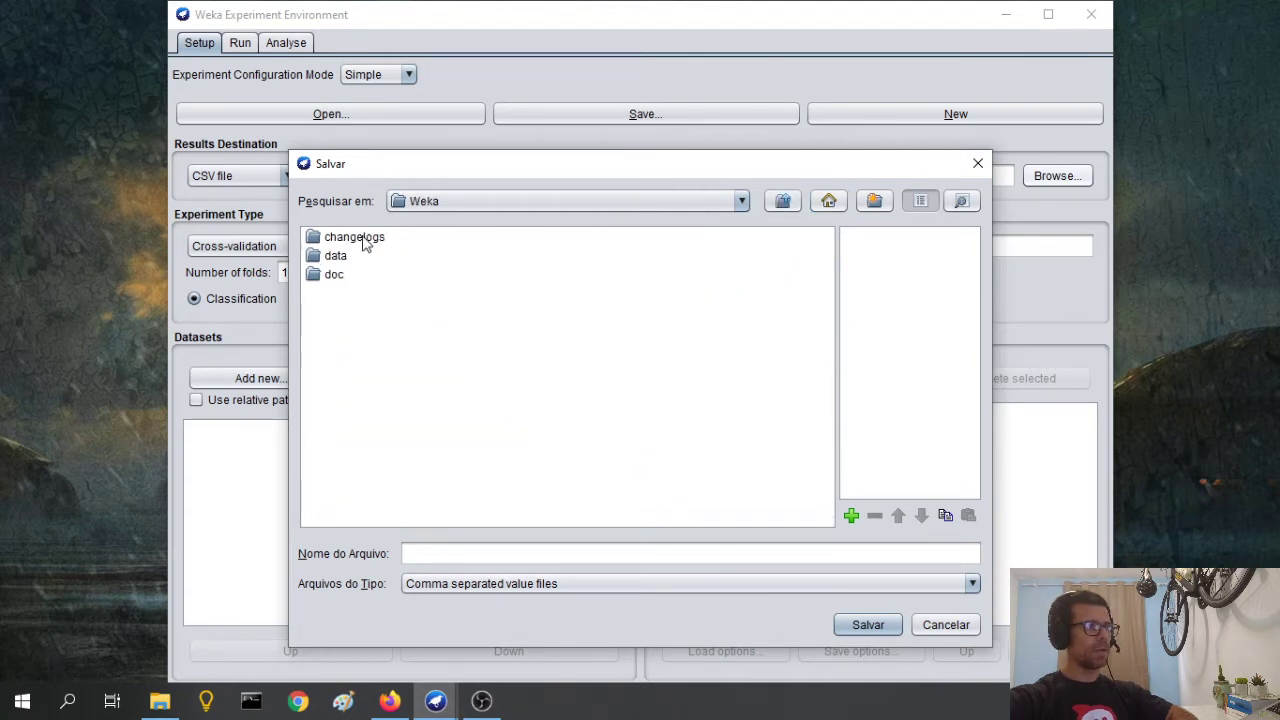
pyautogui.click(510, 555)
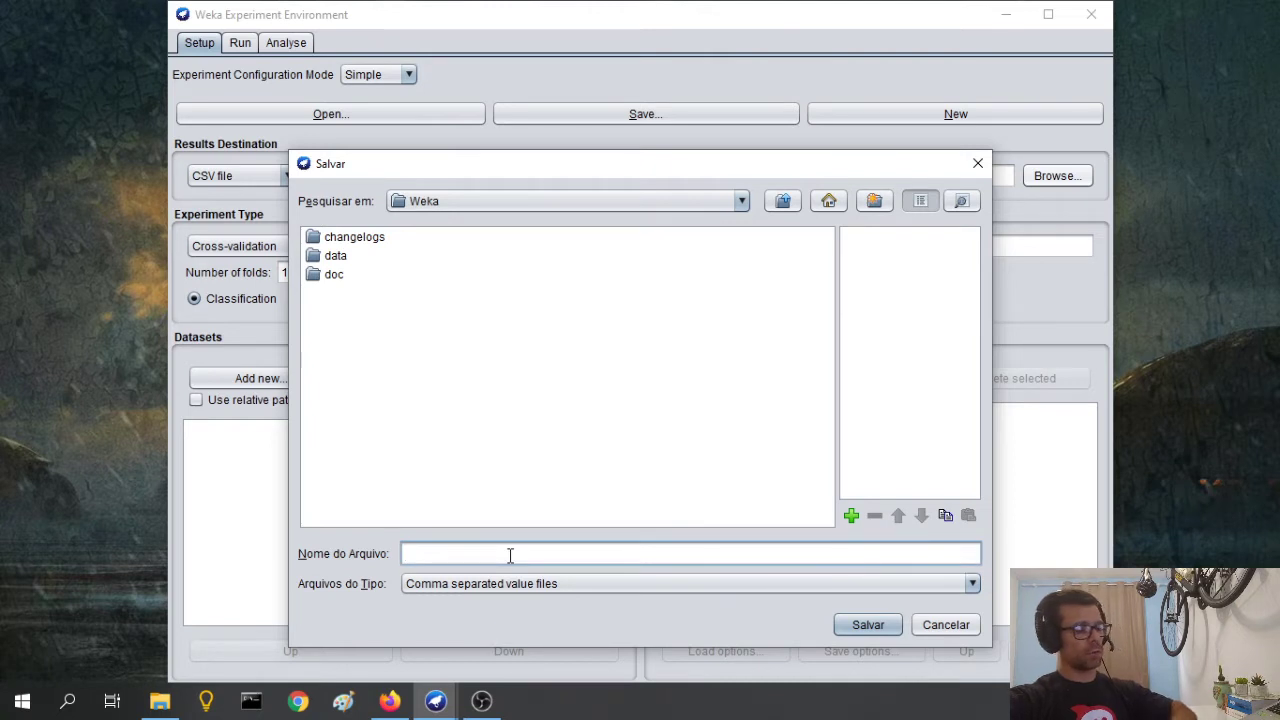
pyautogui.write('teste')
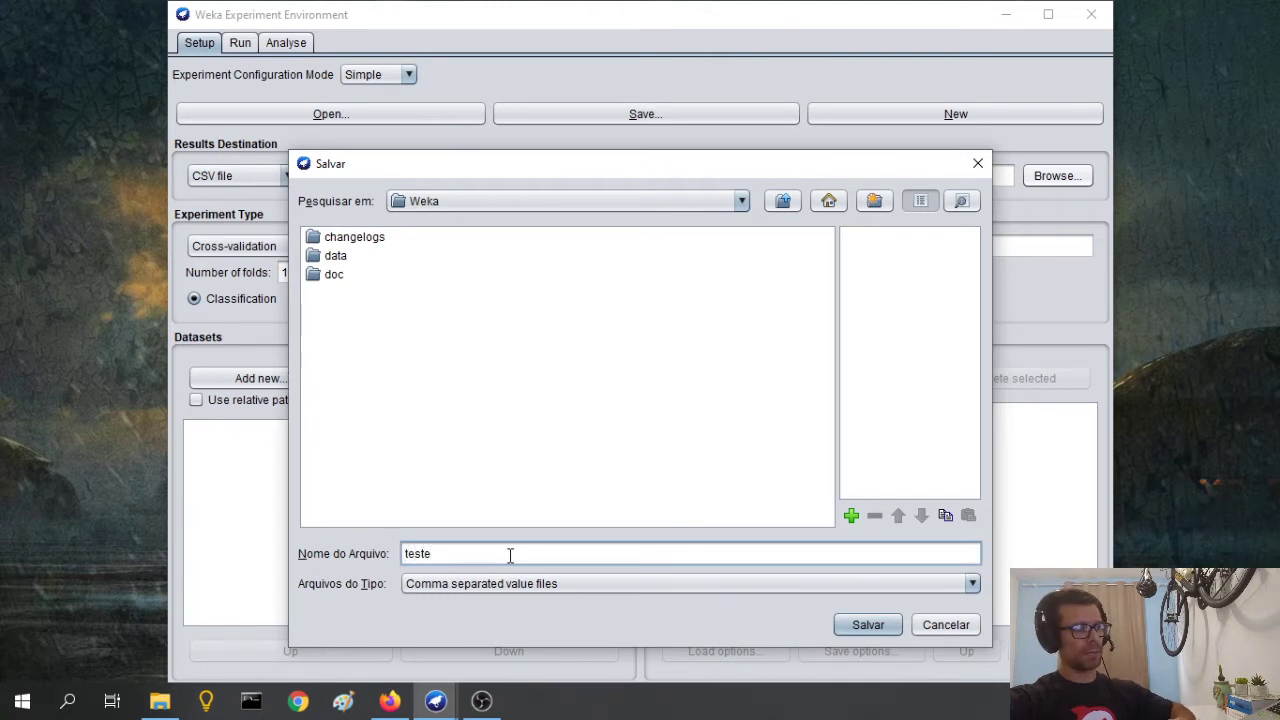
pyautogui.click(850, 625)
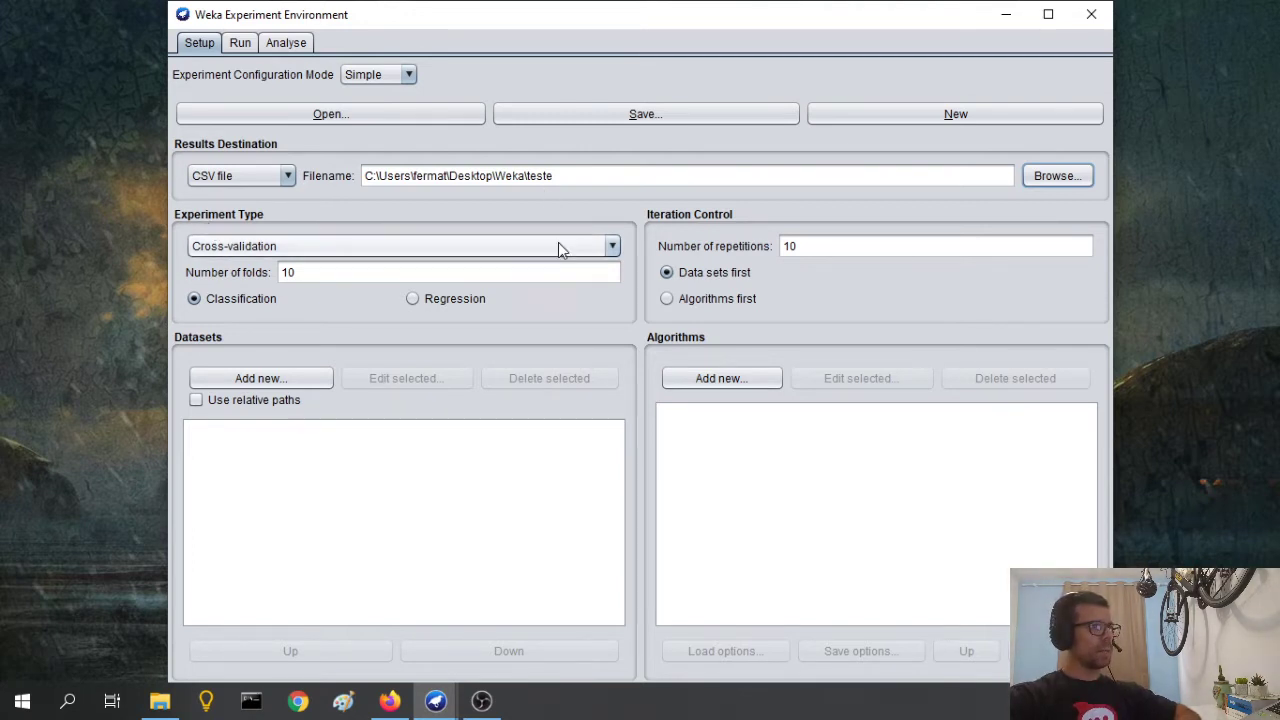
# Step: Select Cross-validation as the experiment type
pyautogui.click(611, 247)
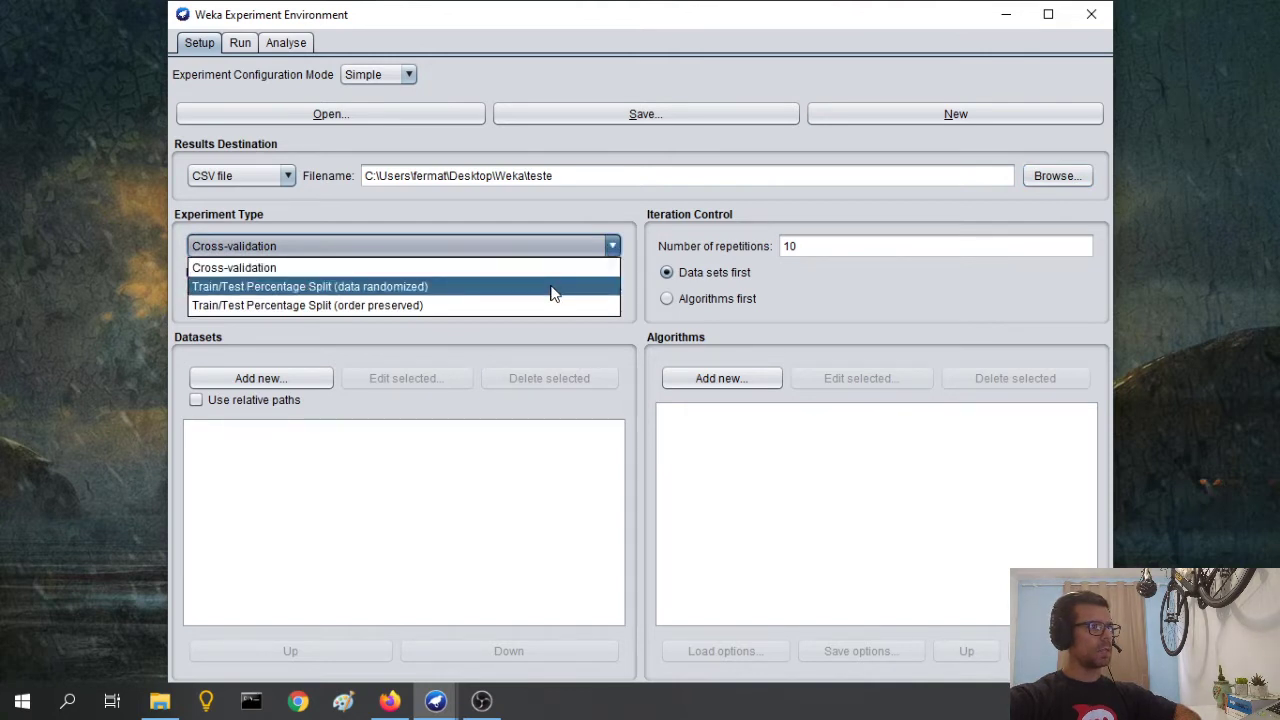
pyautogui.click(520, 268)
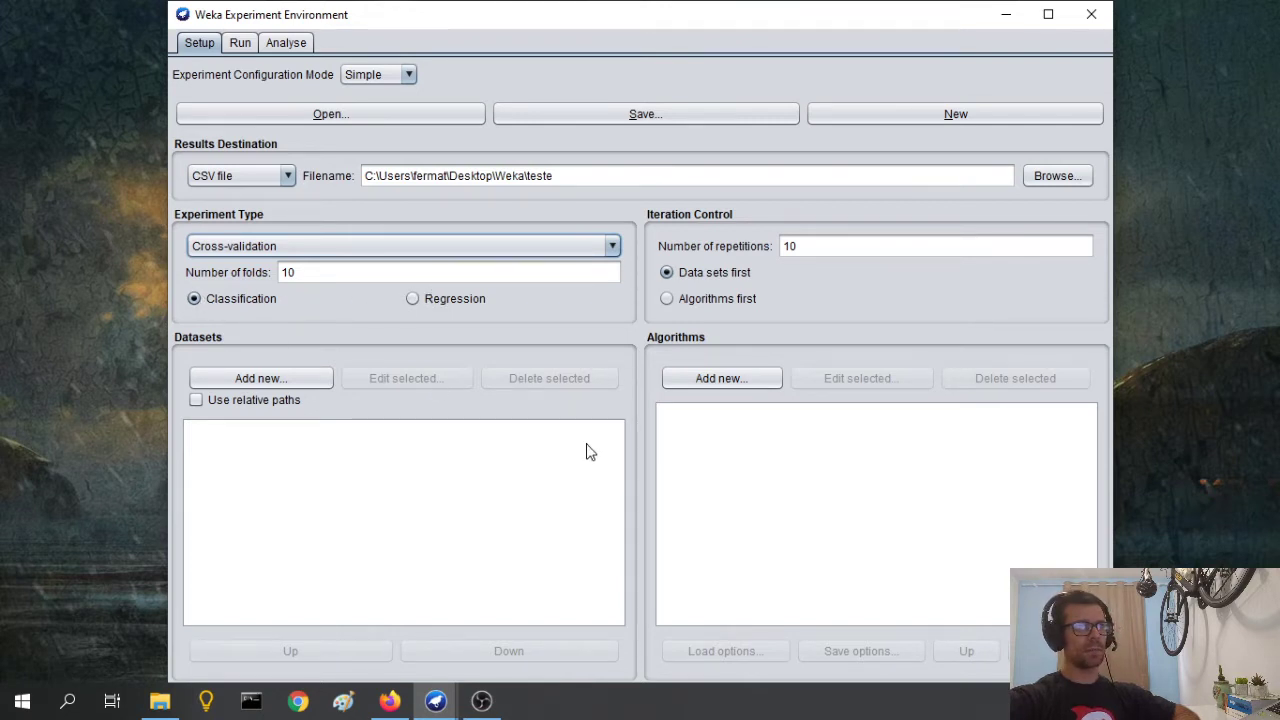
pyautogui.click(812, 250)
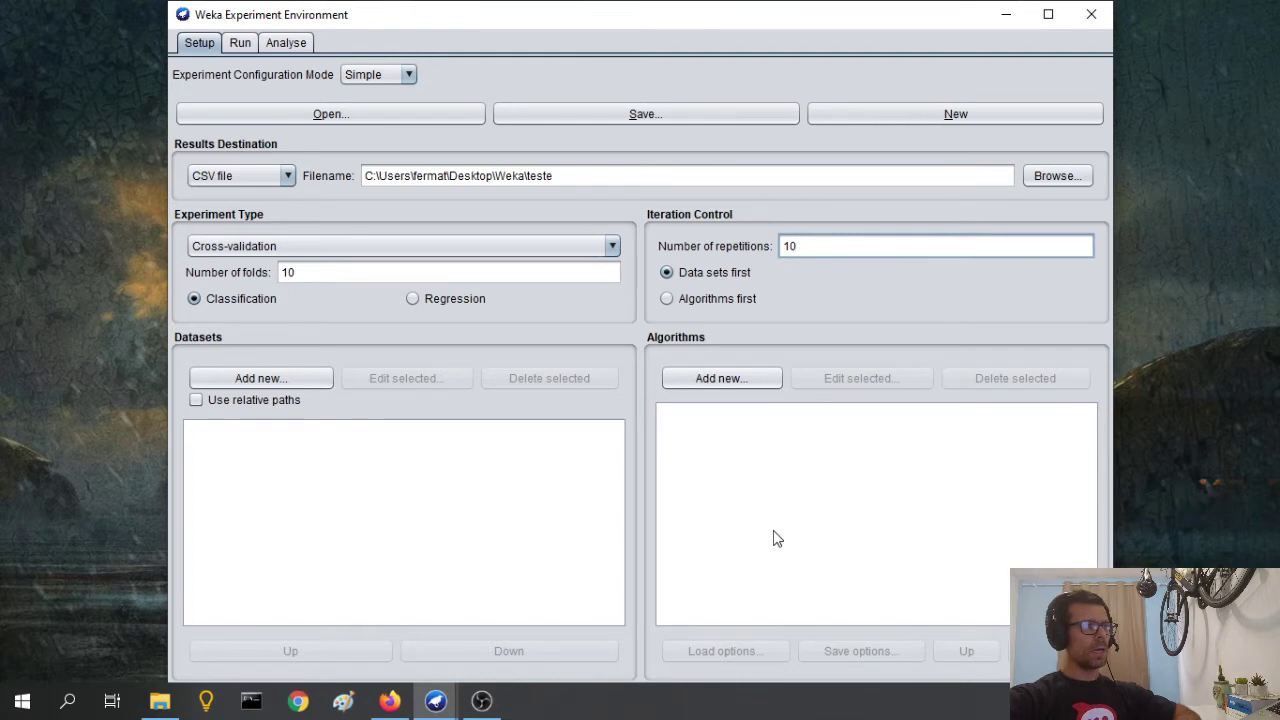
# Step: Add iris.arff from the Weka-3-8-4 data folder to the experiment's datasets
pyautogui.click(284, 381)
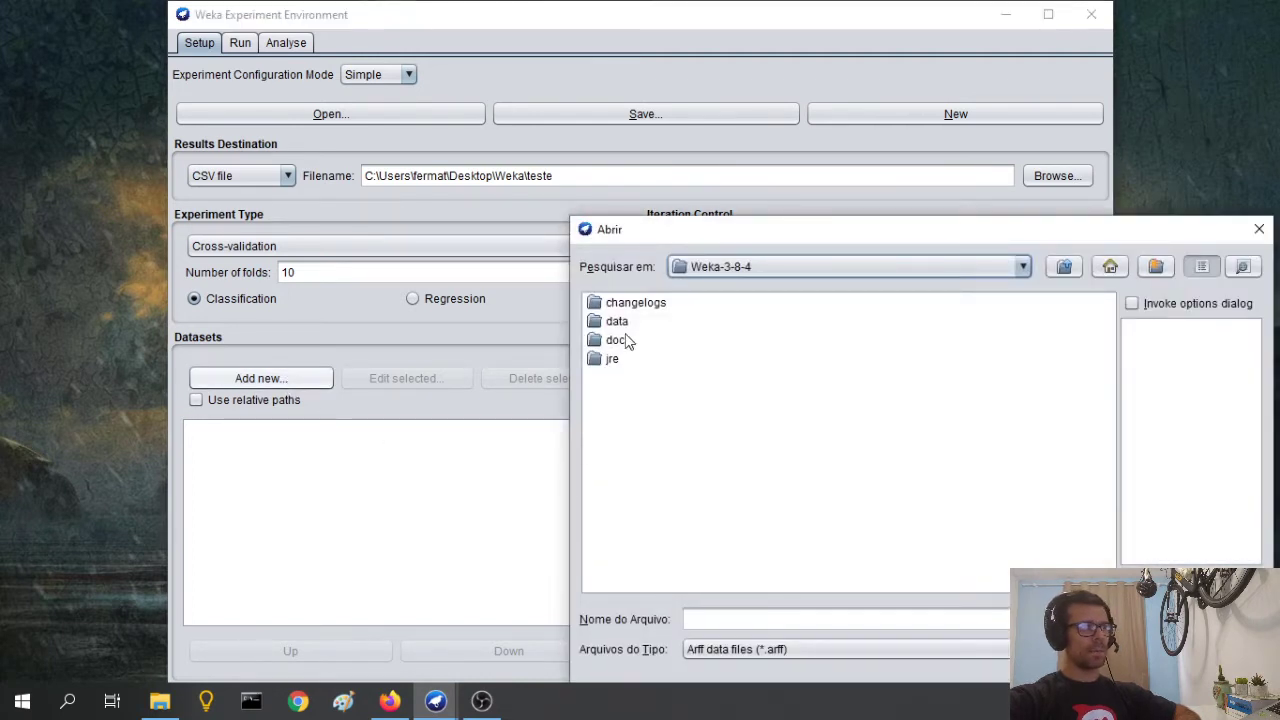
pyautogui.doubleClick(617, 322)
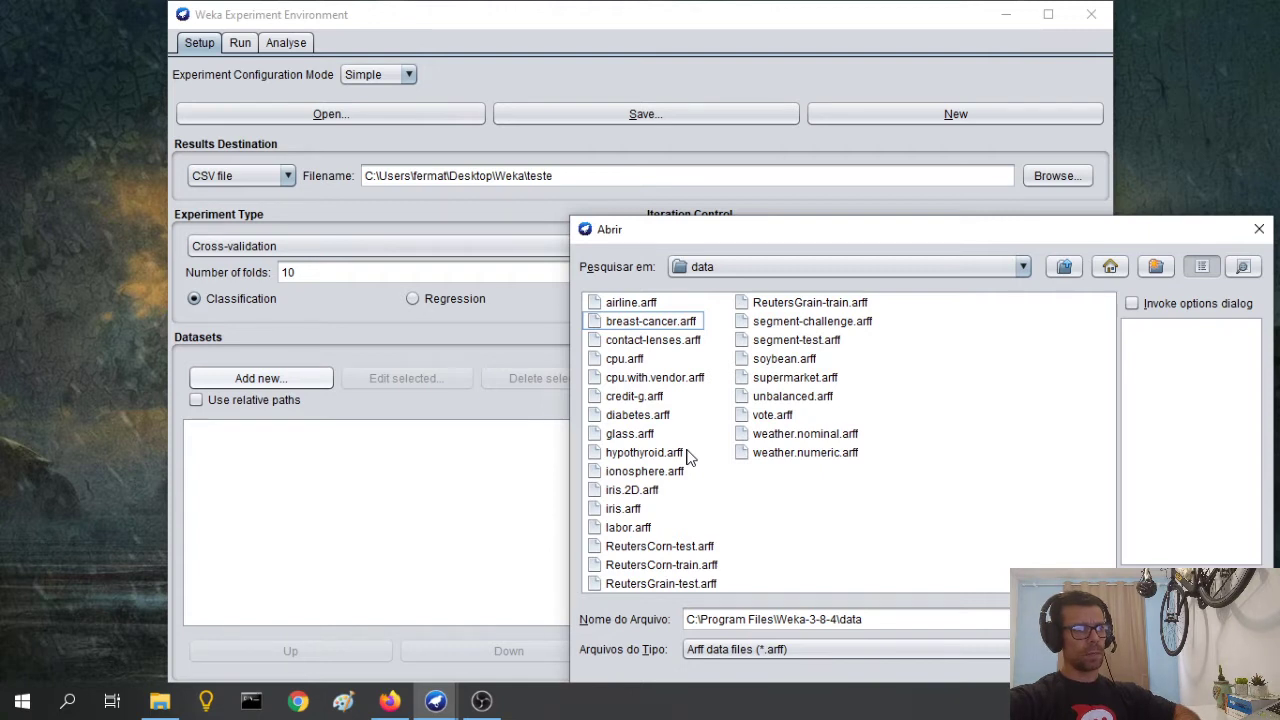
pyautogui.click(630, 509)
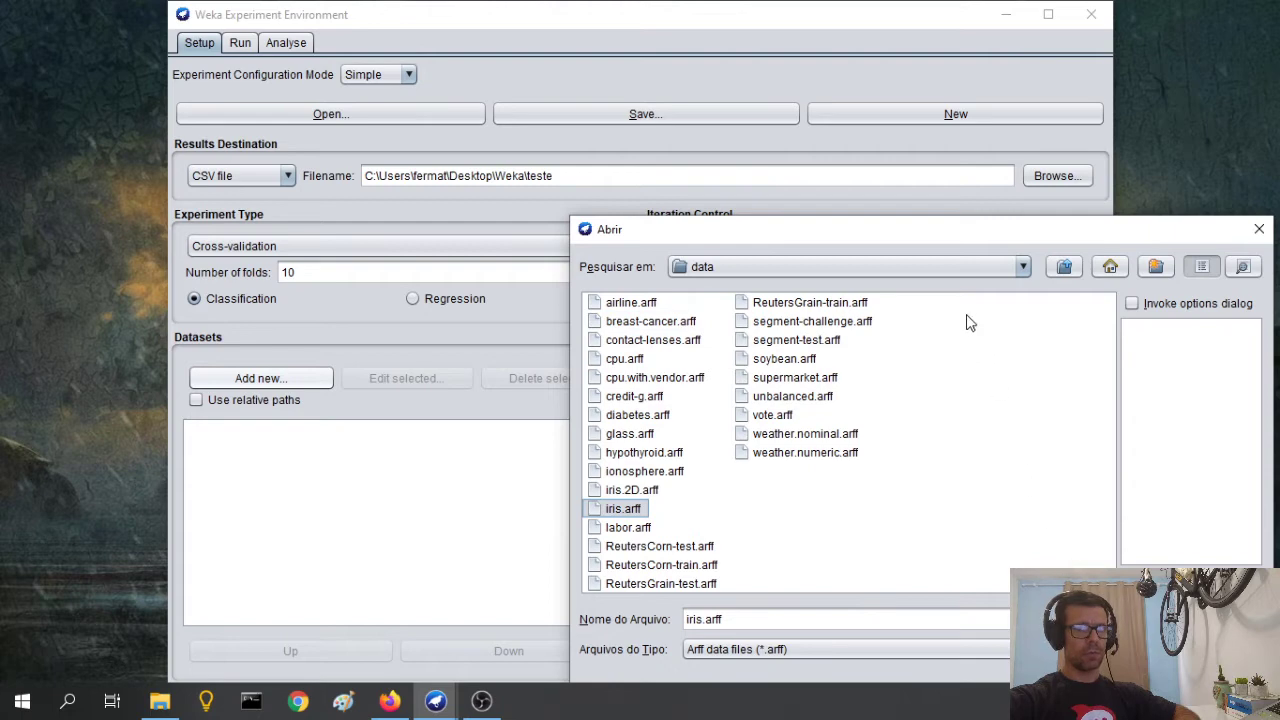
pyautogui.moveTo(930, 230); pyautogui.dragTo(742, 108)
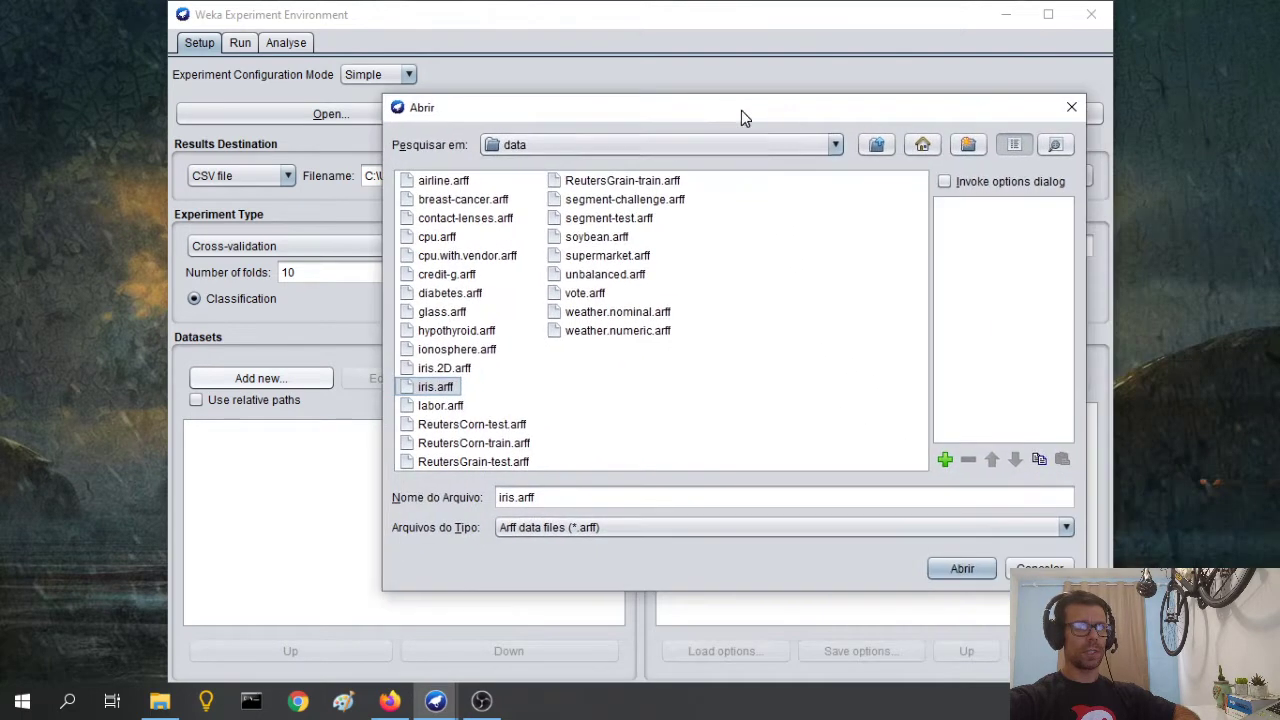
pyautogui.click(985, 568)
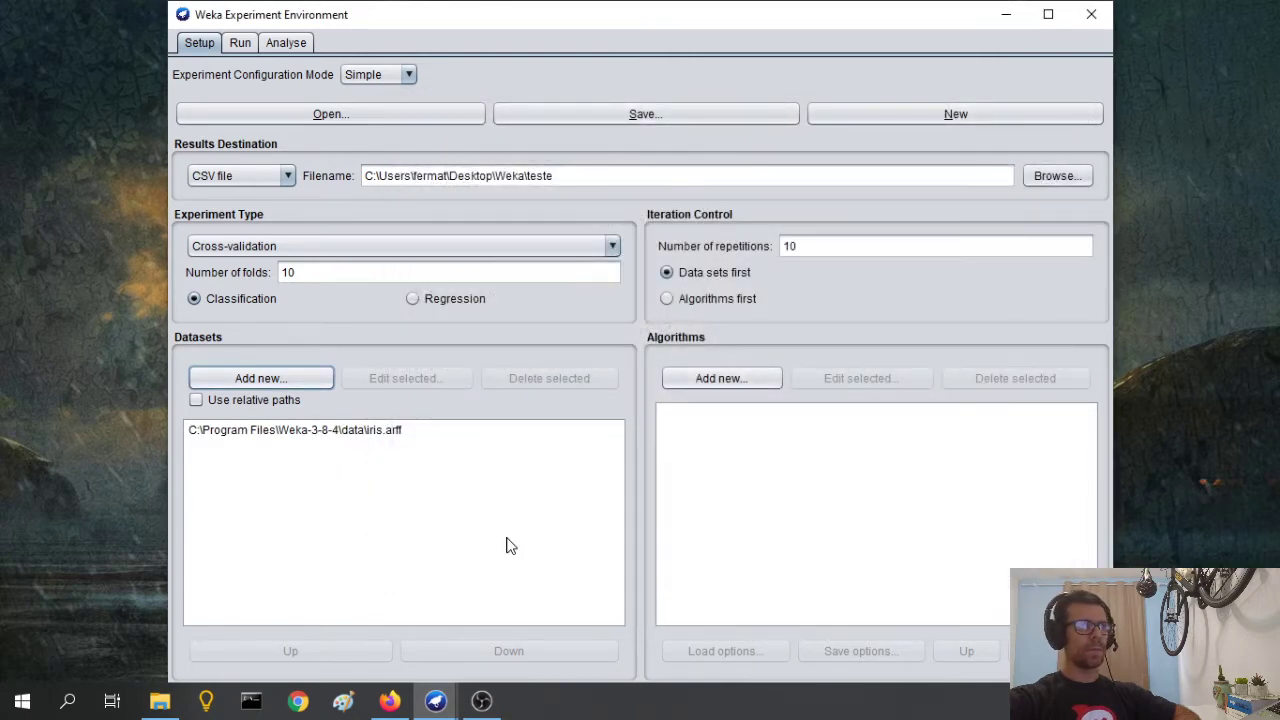
# Step: Add the J48 tree classifier to the experiment's algorithms with its default options
pyautogui.click(708, 380)
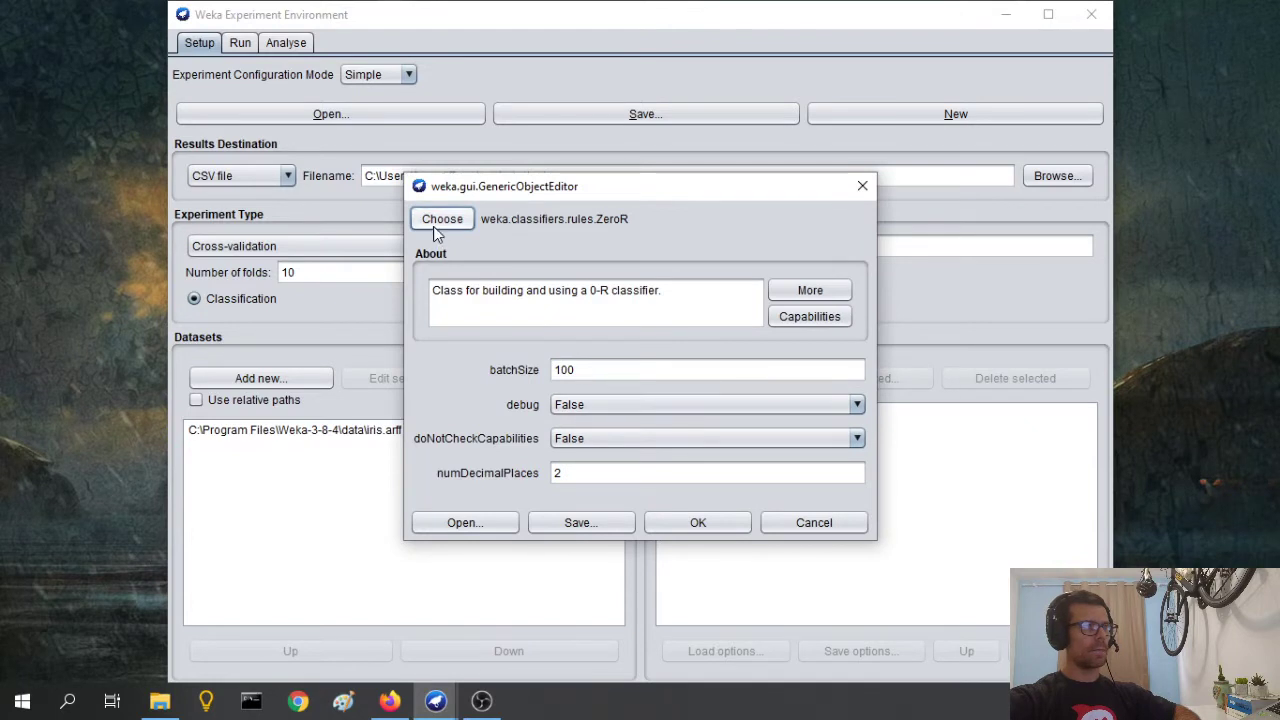
pyautogui.moveTo(513, 373)
pyautogui.click(484, 527)
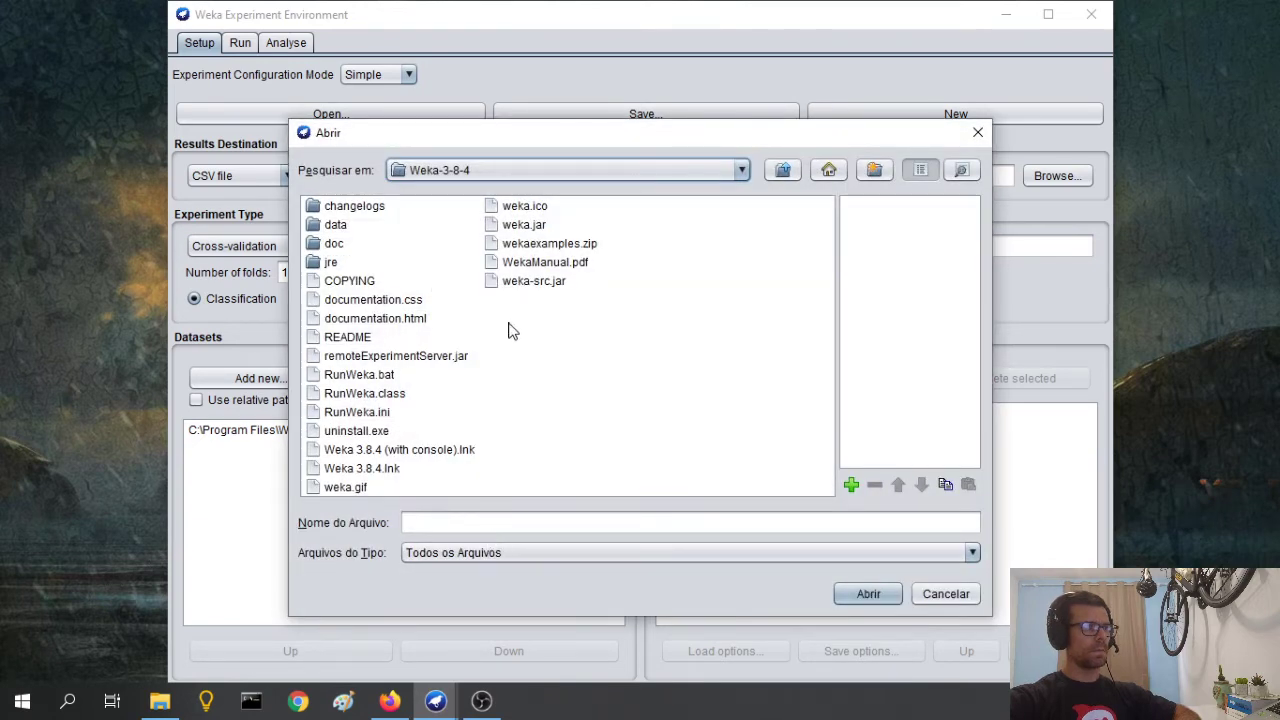
pyautogui.click(977, 132)
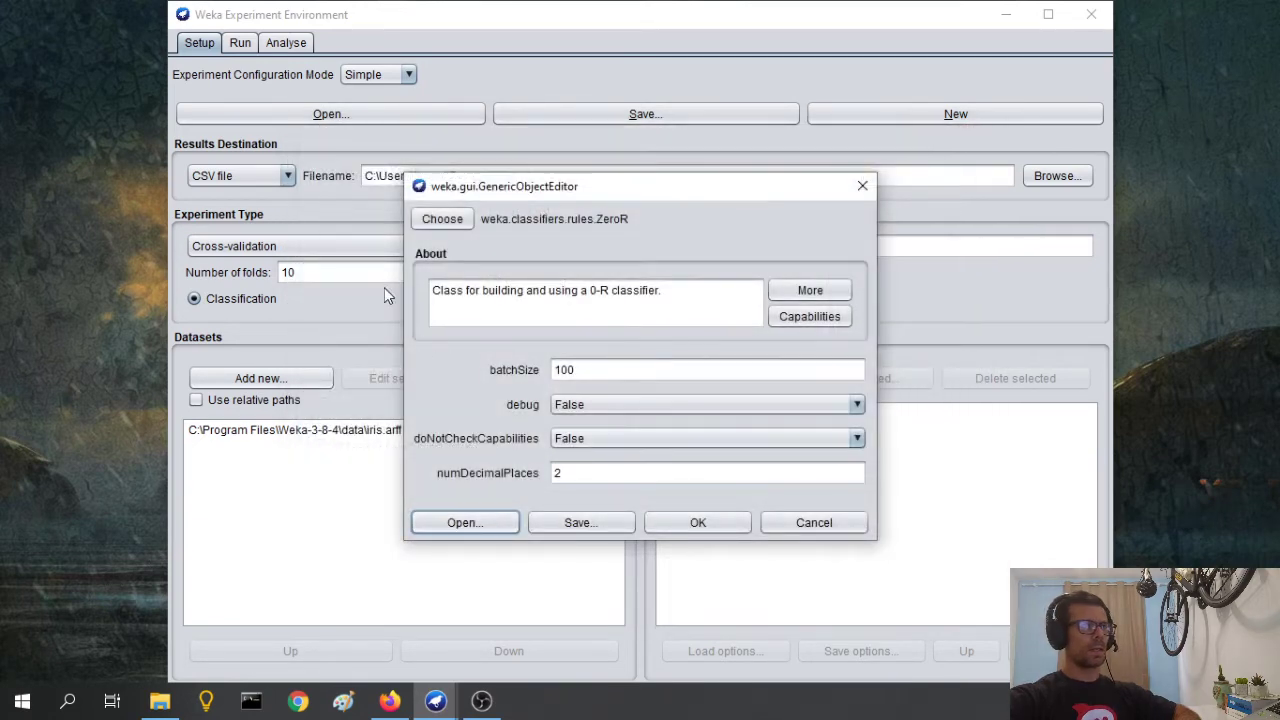
pyautogui.click(434, 220)
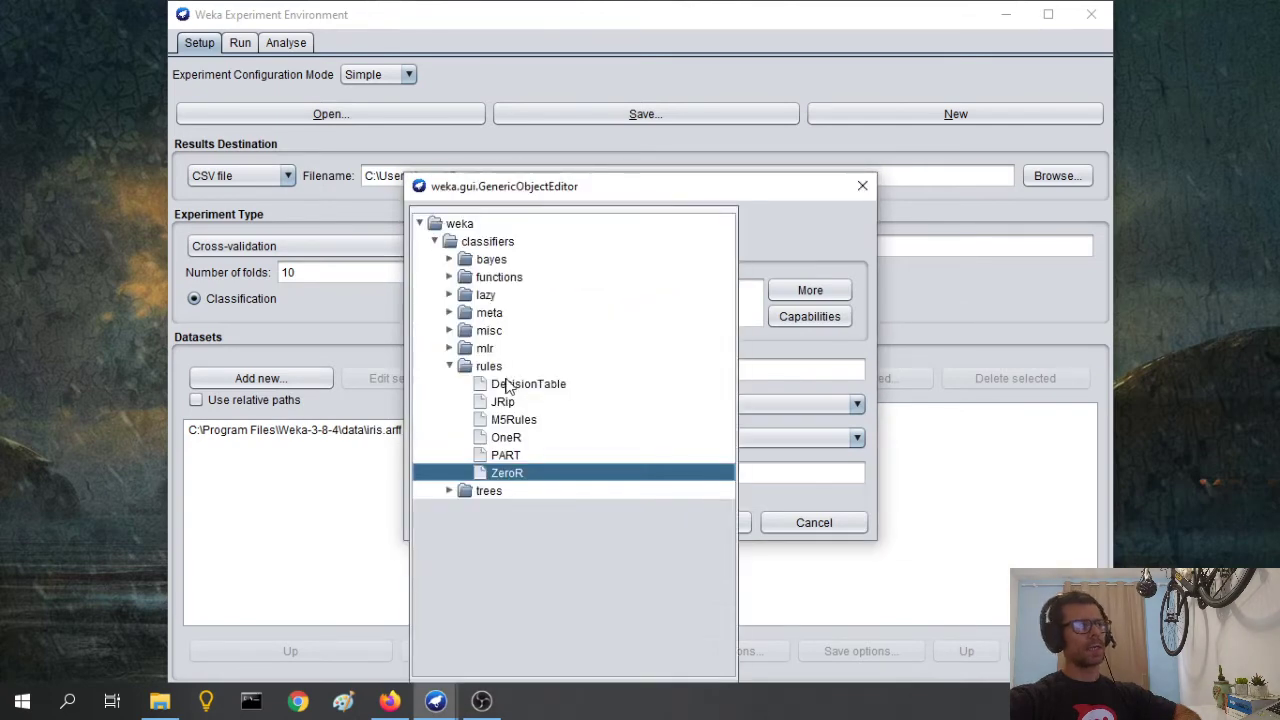
pyautogui.moveTo(503, 405)
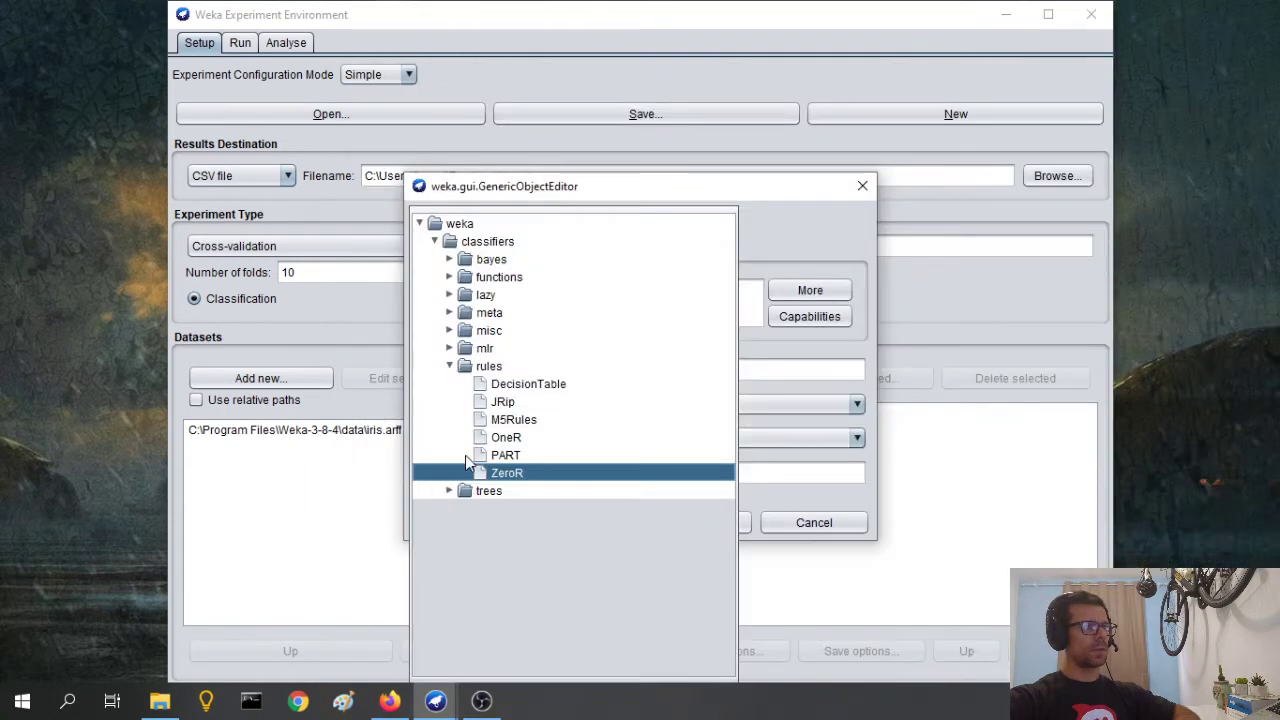
pyautogui.click(449, 366)
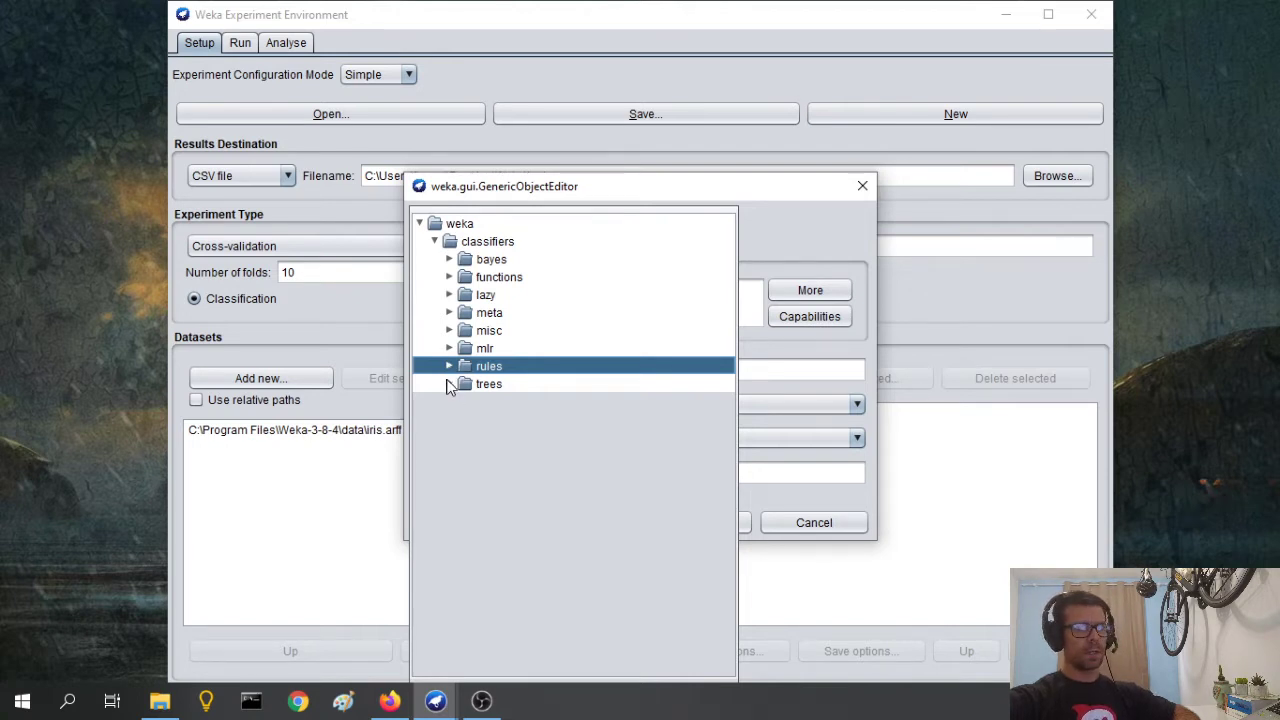
pyautogui.click(449, 386)
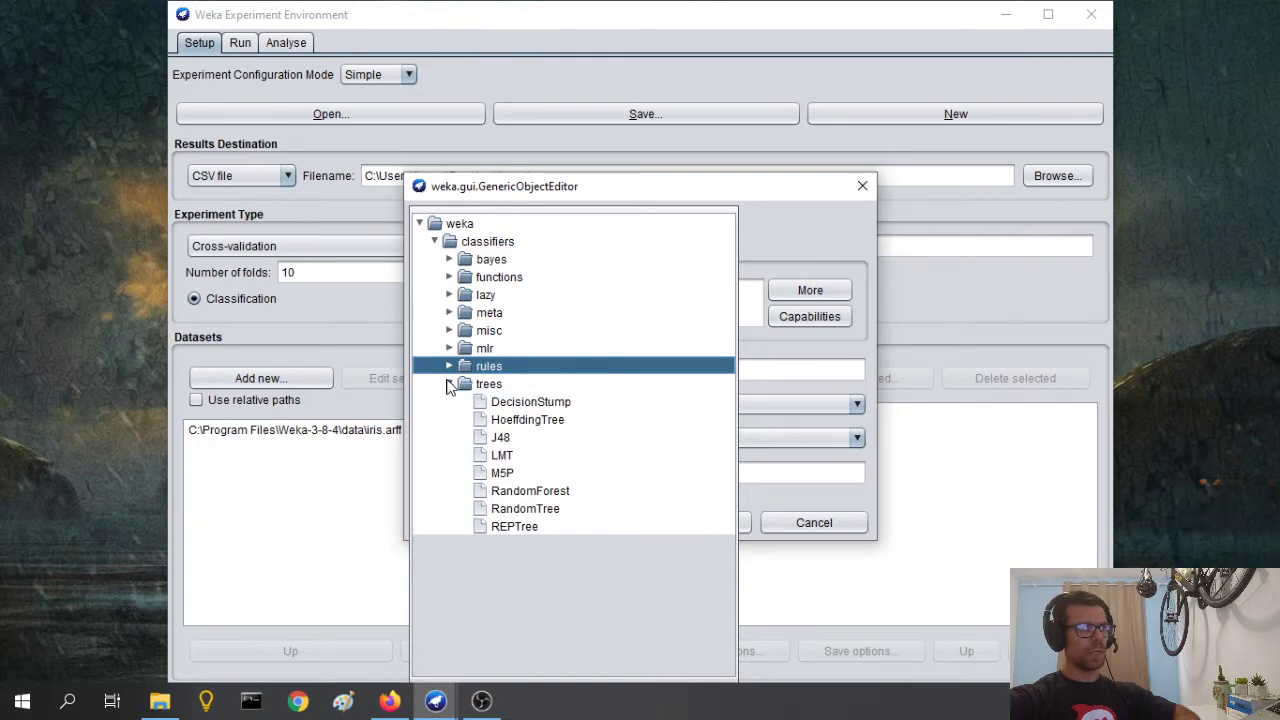
pyautogui.click(498, 438)
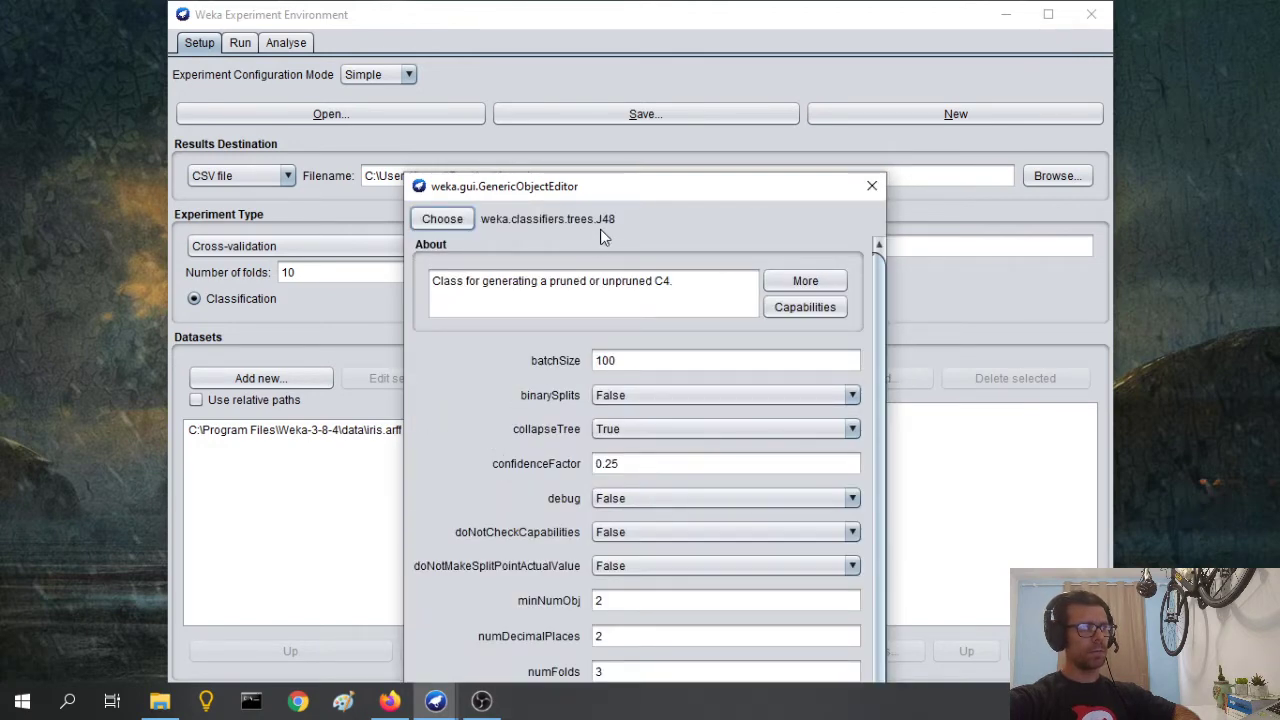
pyautogui.moveTo(627, 197); pyautogui.dragTo(625, 32)
pyautogui.click(715, 590)
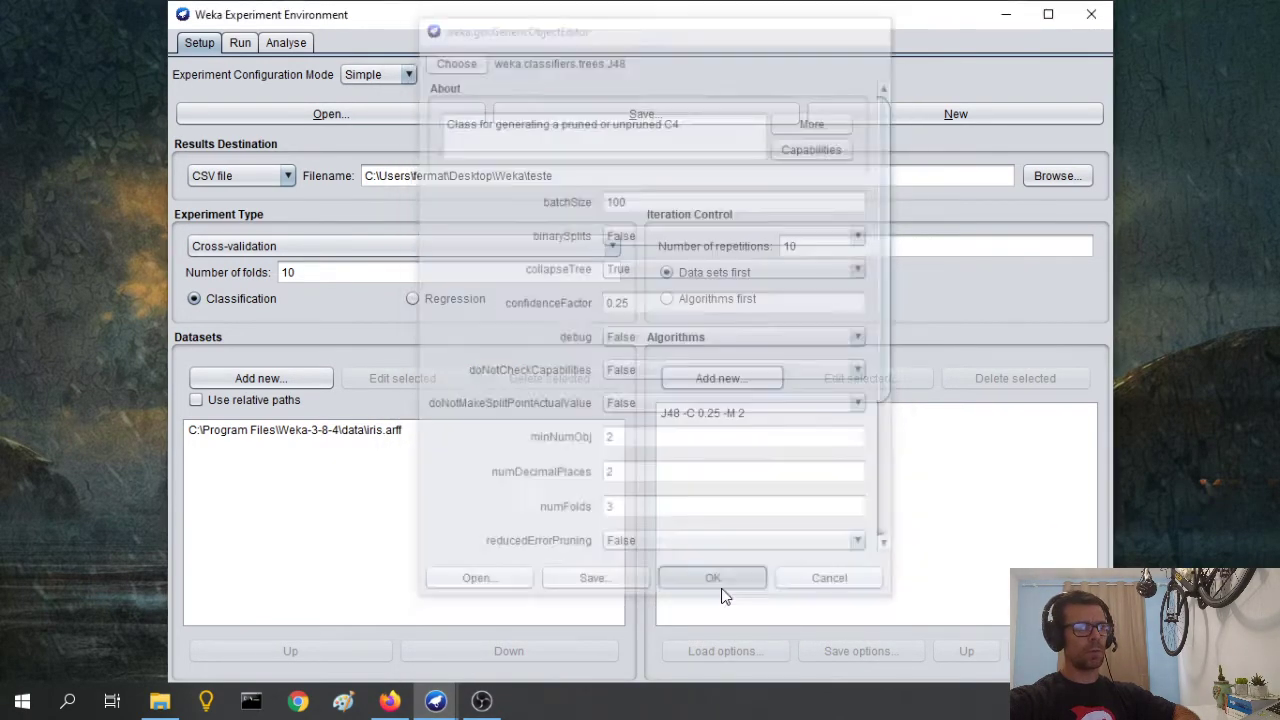
# Step: Add the DecisionTable rules classifier to the experiment's algorithms with its default options
pyautogui.click(752, 380)
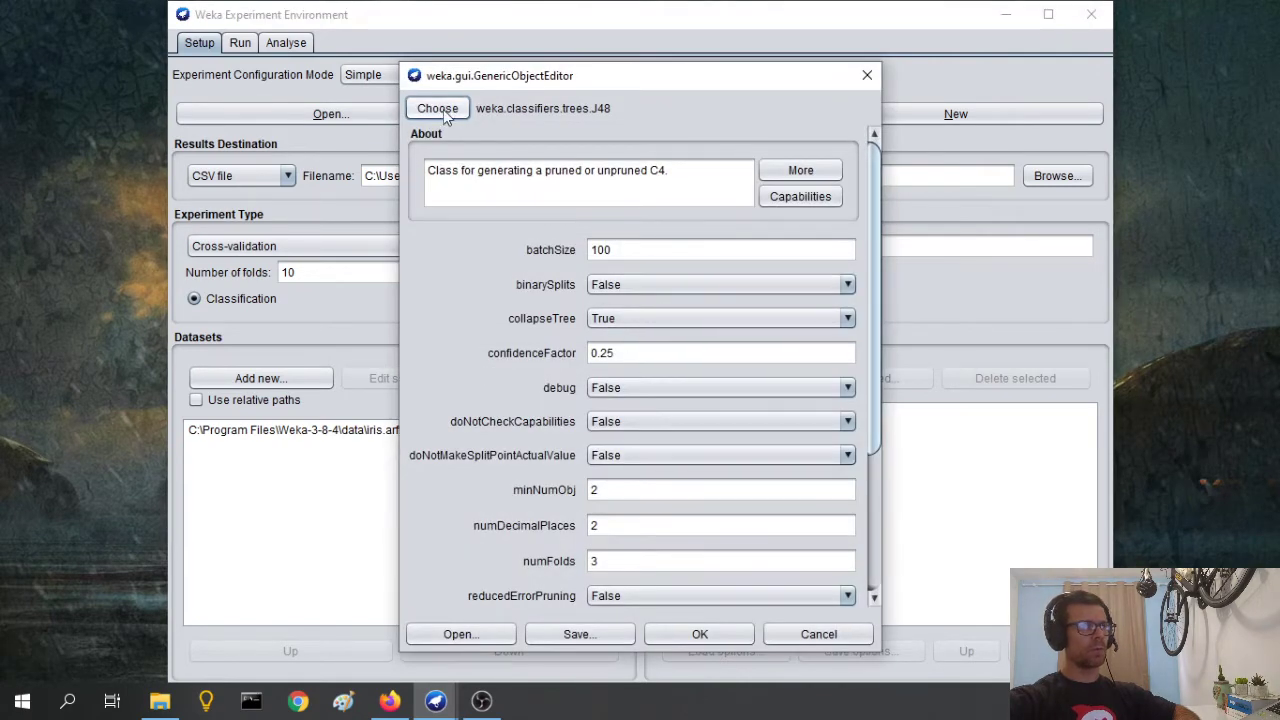
pyautogui.click(443, 109)
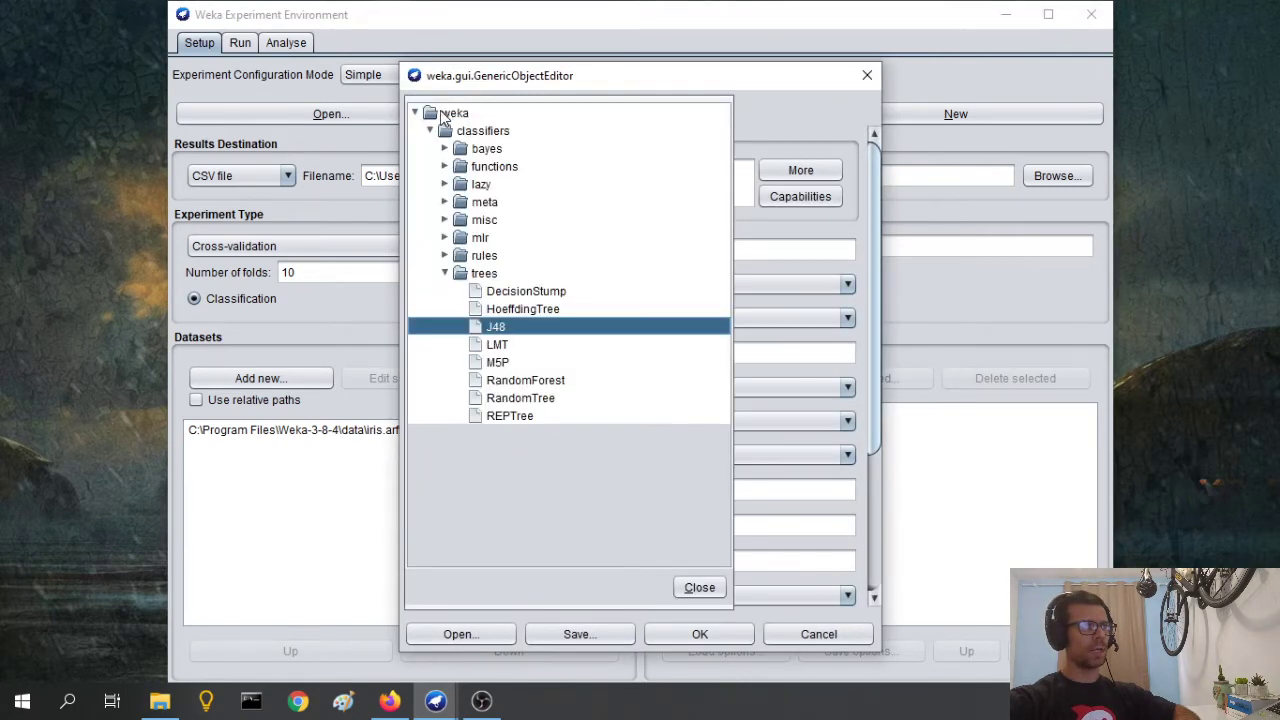
pyautogui.click(445, 273)
pyautogui.click(445, 256)
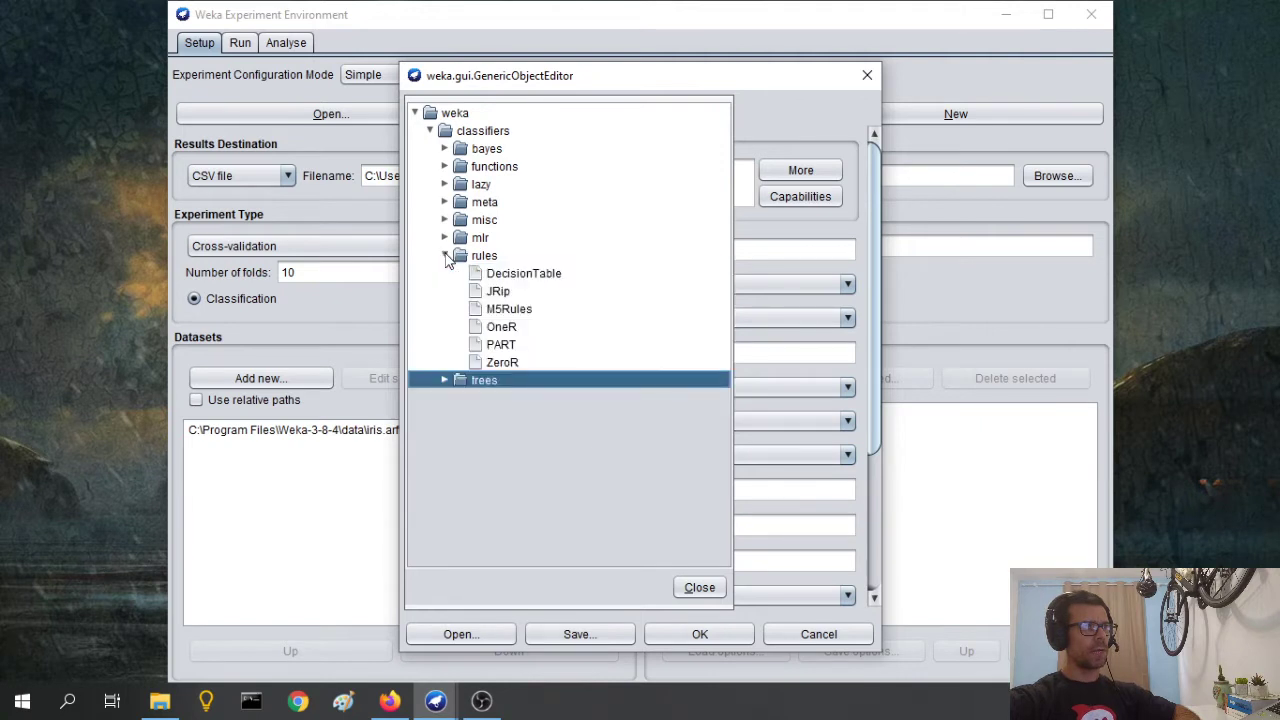
pyautogui.click(512, 278)
pyautogui.click(726, 584)
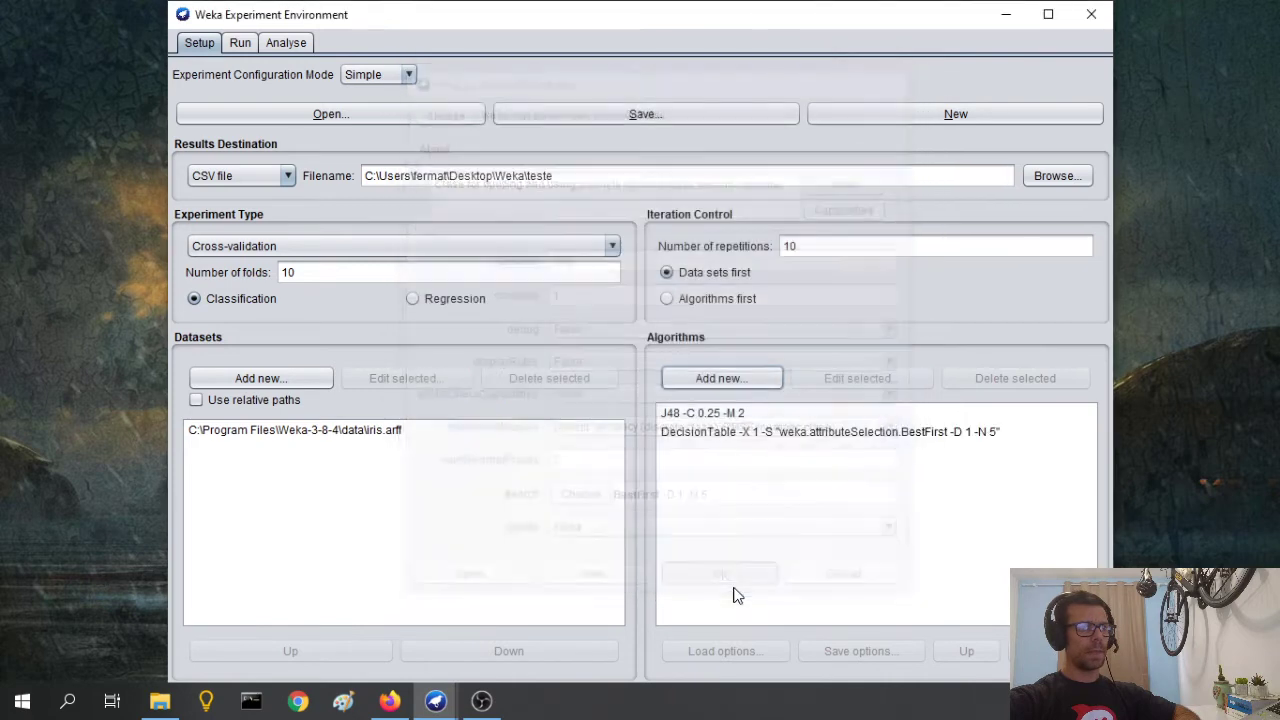
# Step: Add the IBk lazy classifier to the experiment's algorithms with its default options
pyautogui.click(710, 378)
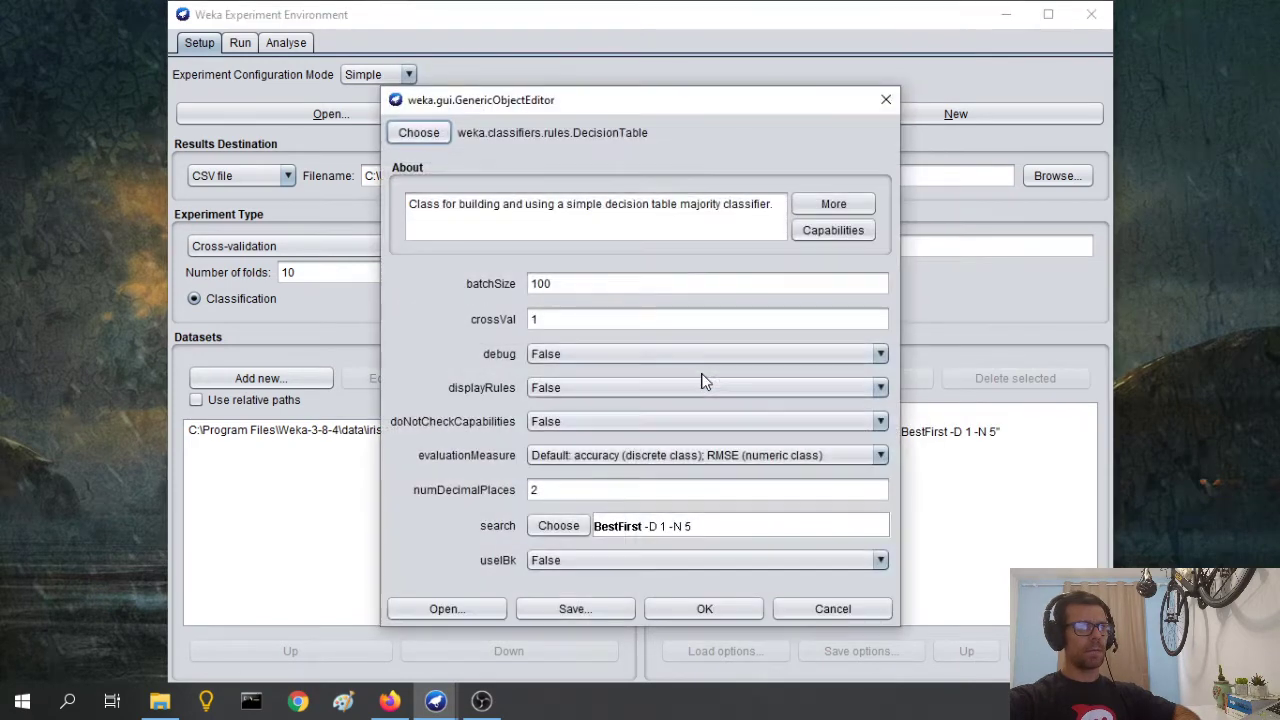
pyautogui.click(424, 133)
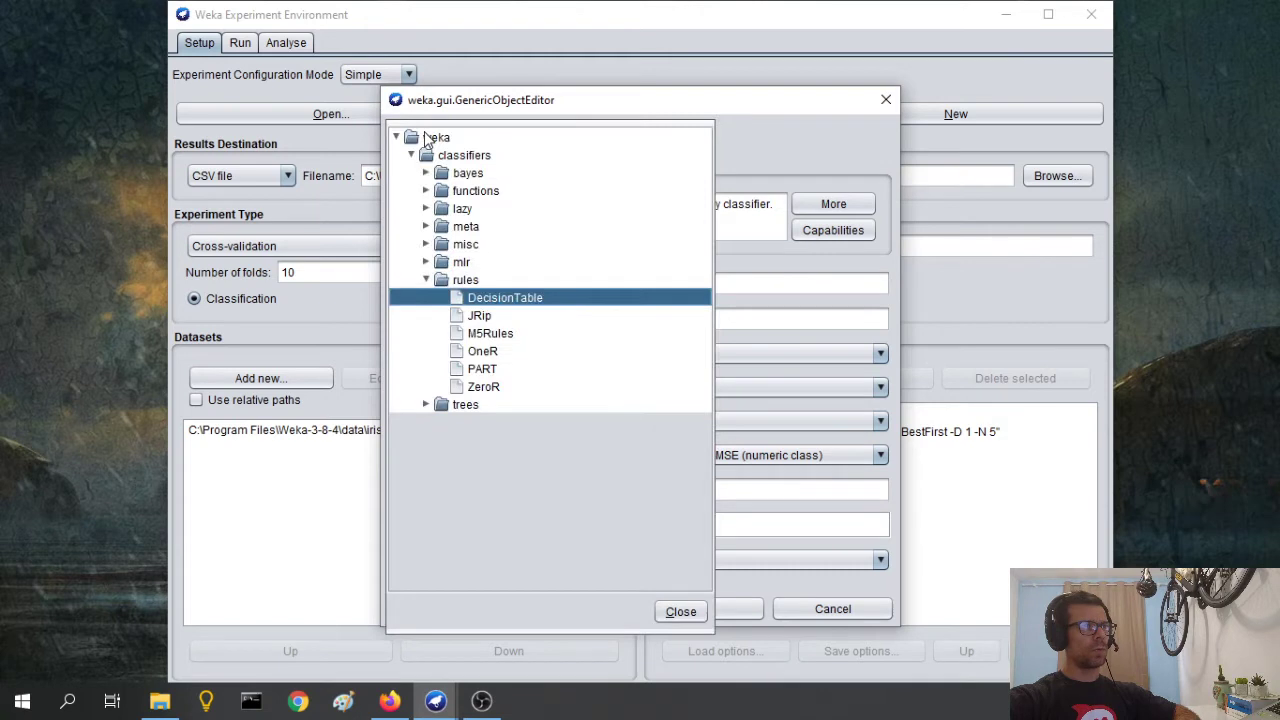
pyautogui.click(427, 209)
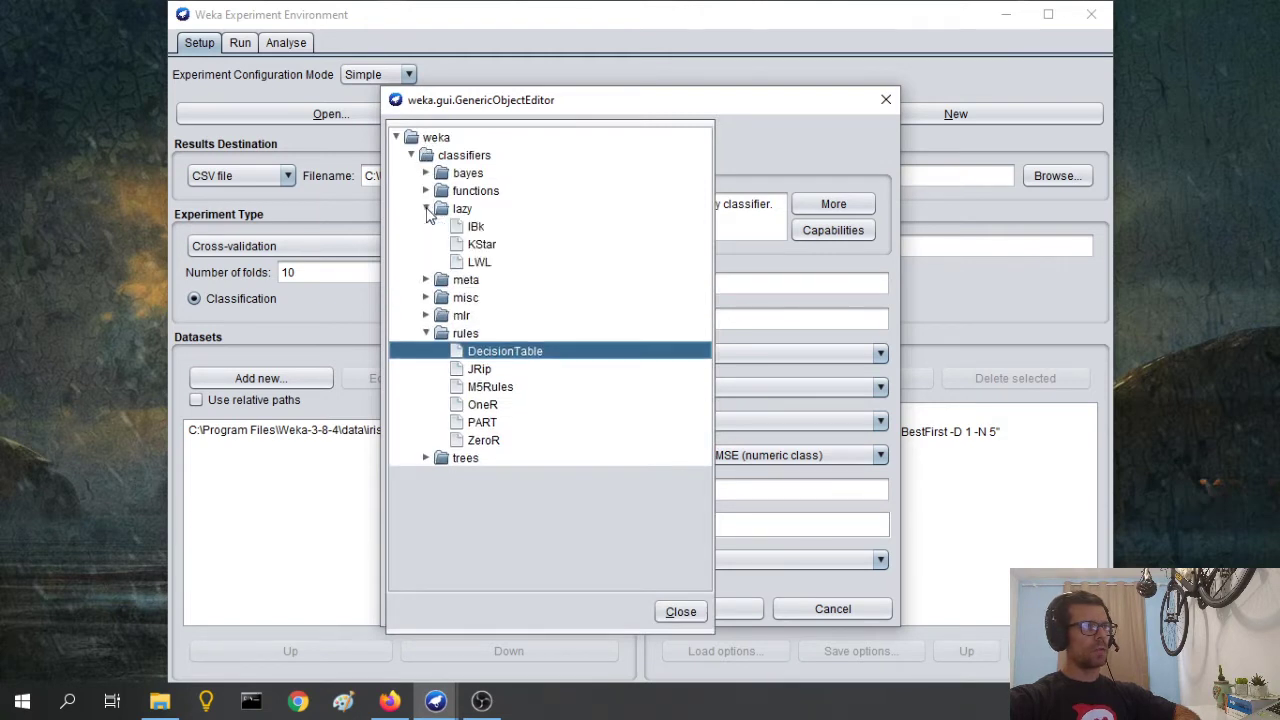
pyautogui.click(476, 227)
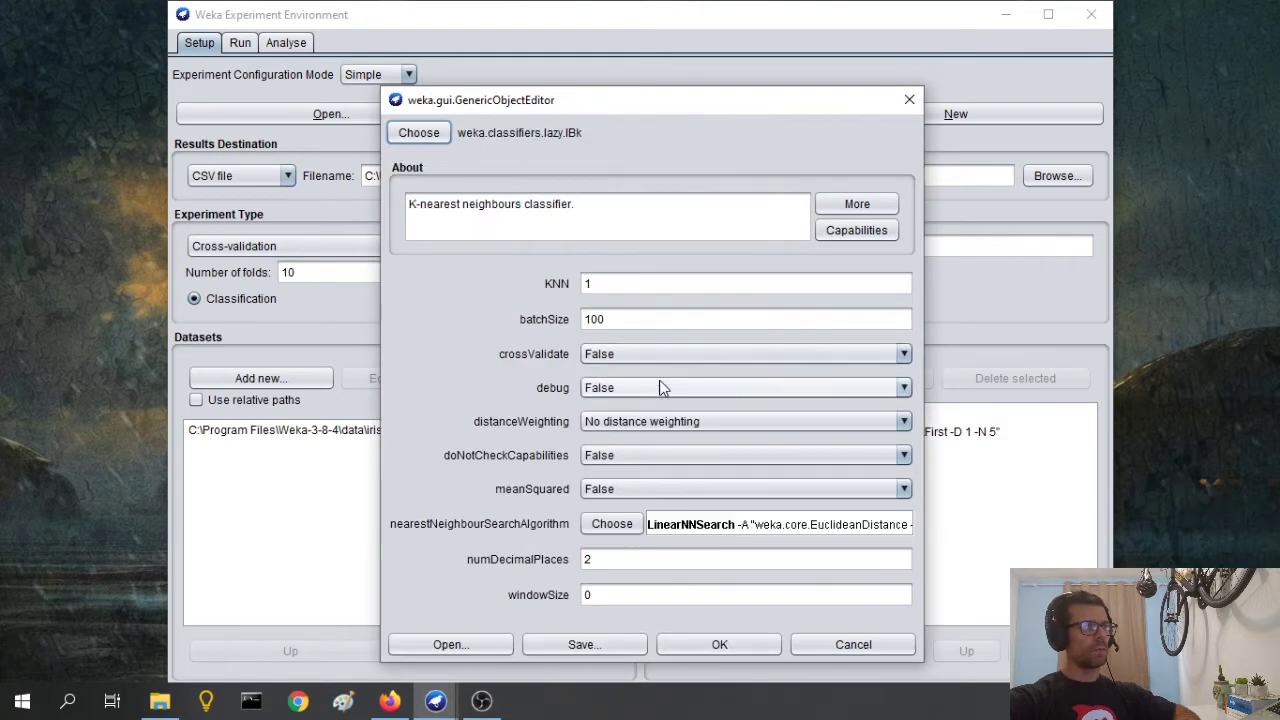
pyautogui.click(730, 644)
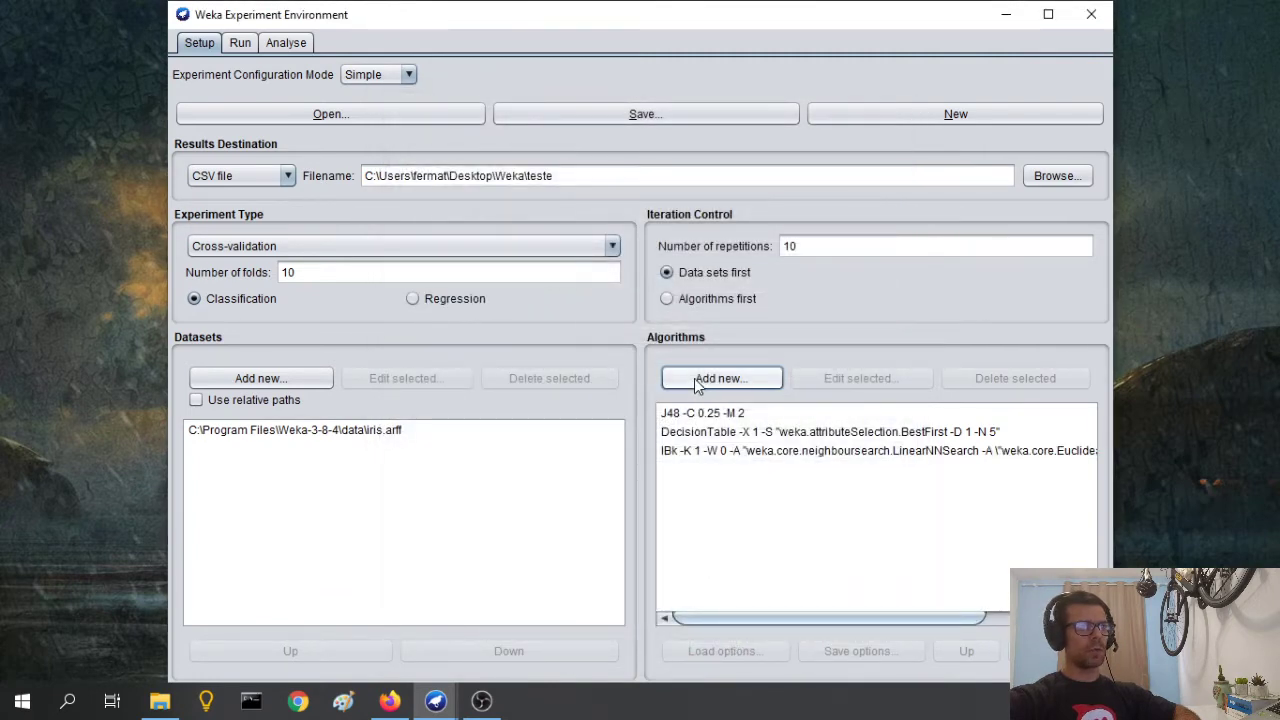
# Step: Add the NaiveBayes classifier from the bayes group to the experiment's algorithms with its default options
pyautogui.click(697, 383)
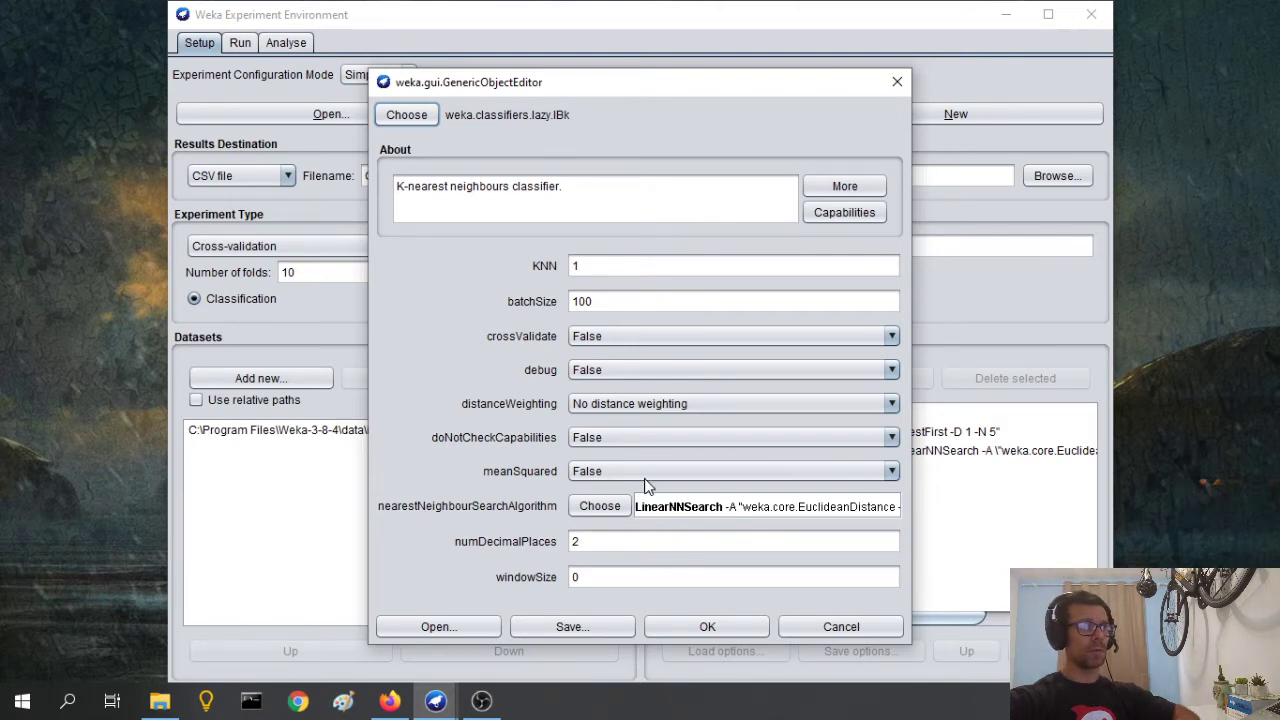
pyautogui.click(407, 115)
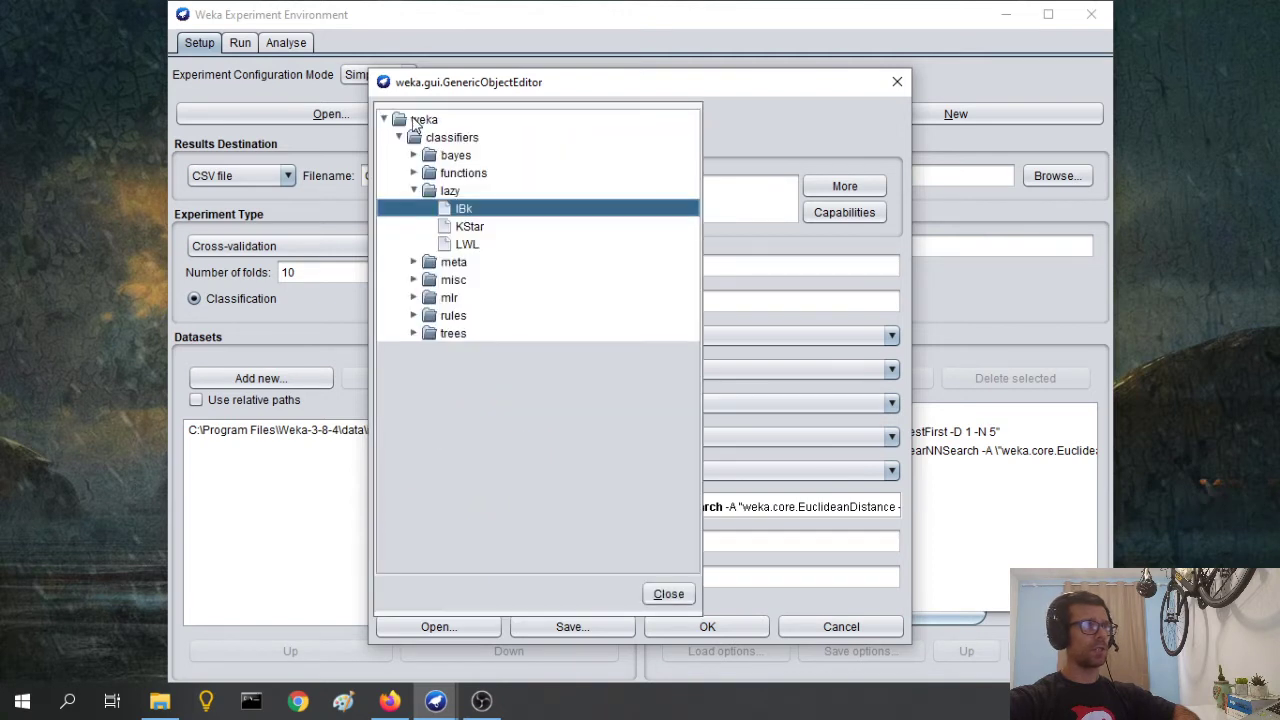
pyautogui.click(414, 191)
pyautogui.click(414, 155)
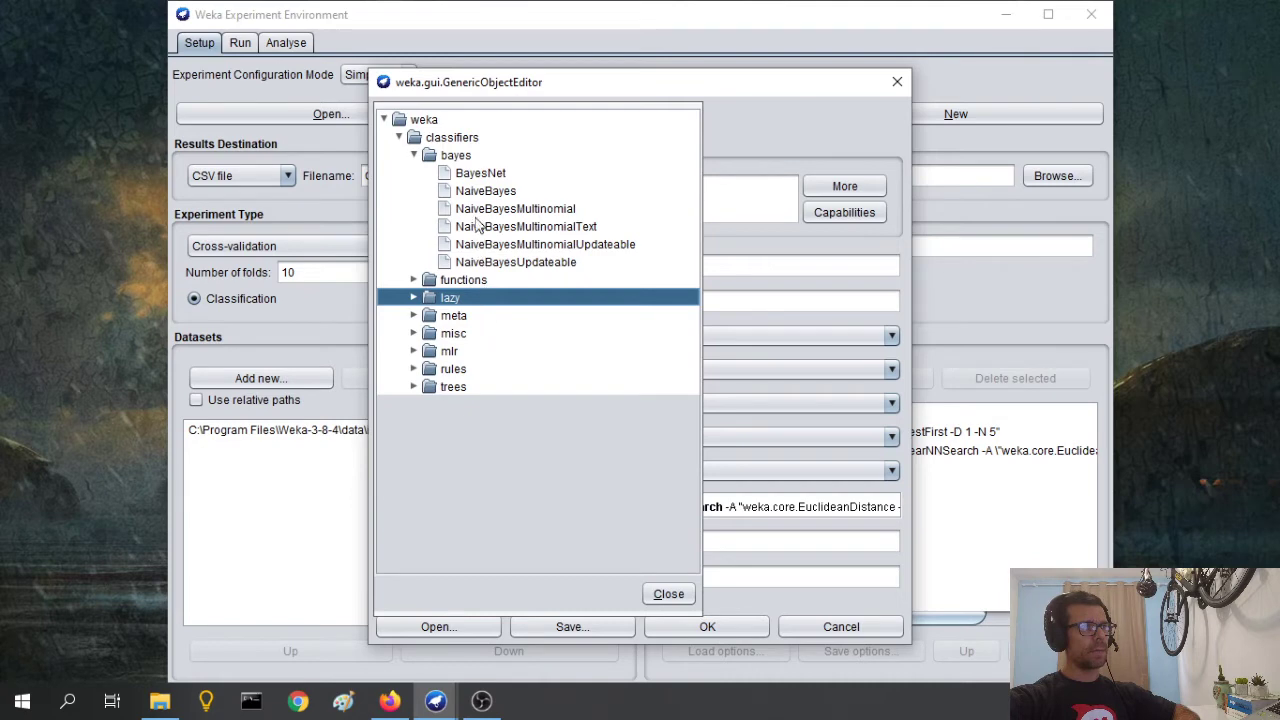
pyautogui.click(484, 191)
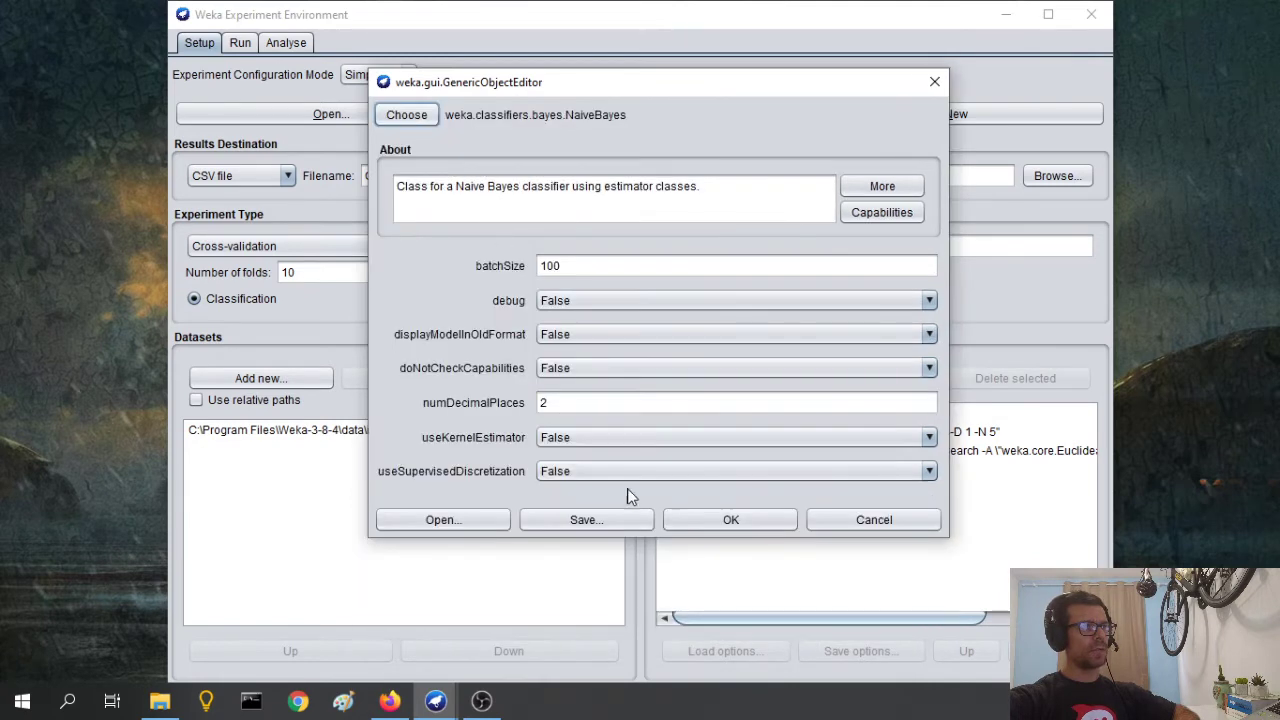
pyautogui.click(712, 519)
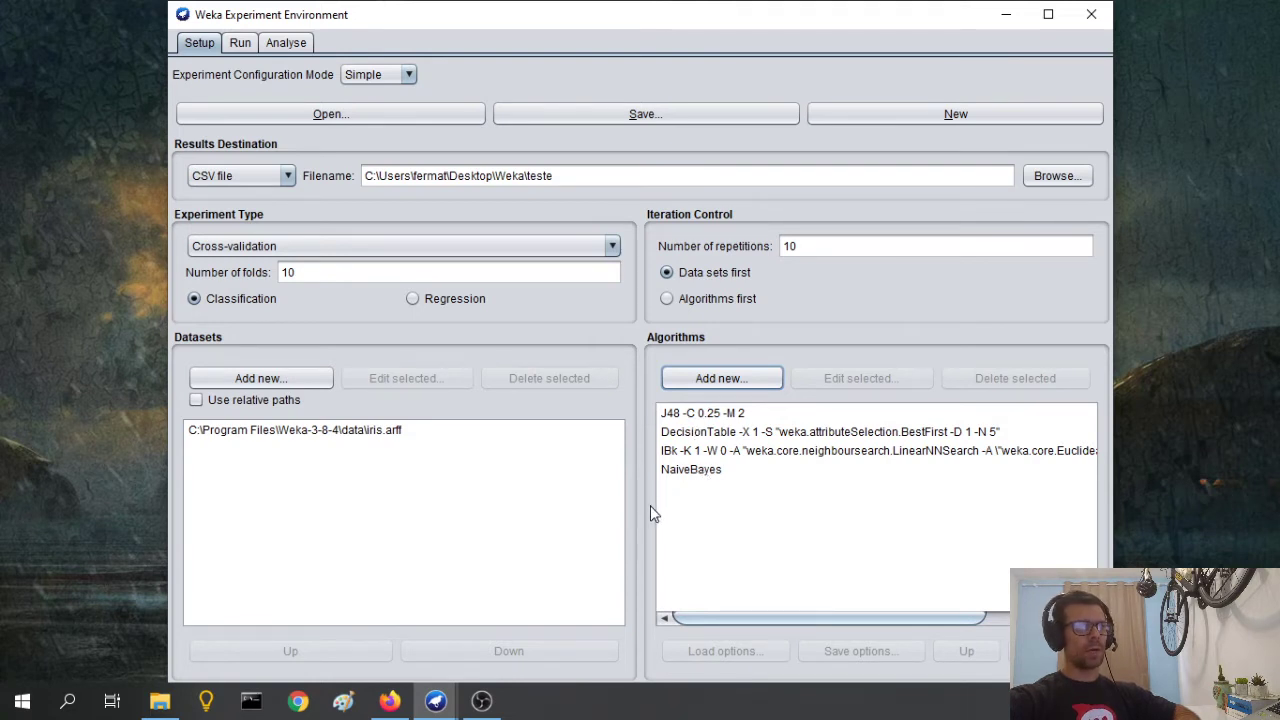
# Step: Run the configured experiment and reposition the experiment window so its status area can be seen
pyautogui.click(238, 44)
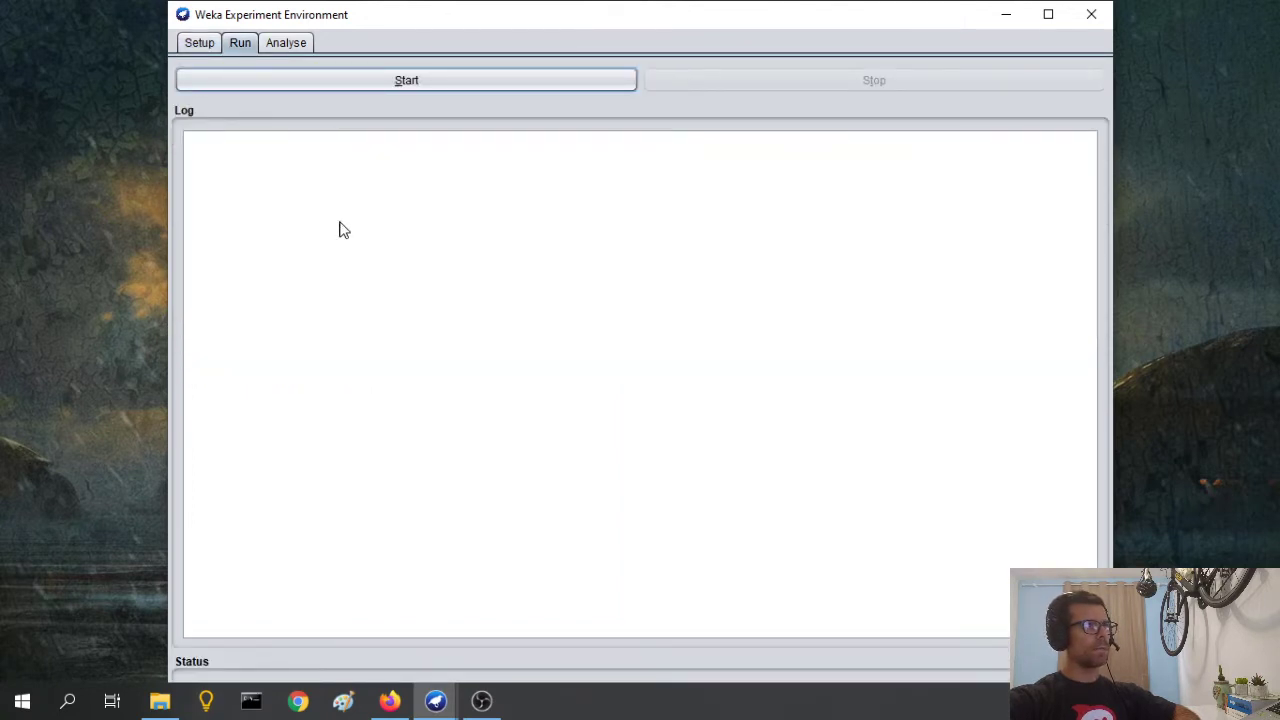
pyautogui.click(380, 78)
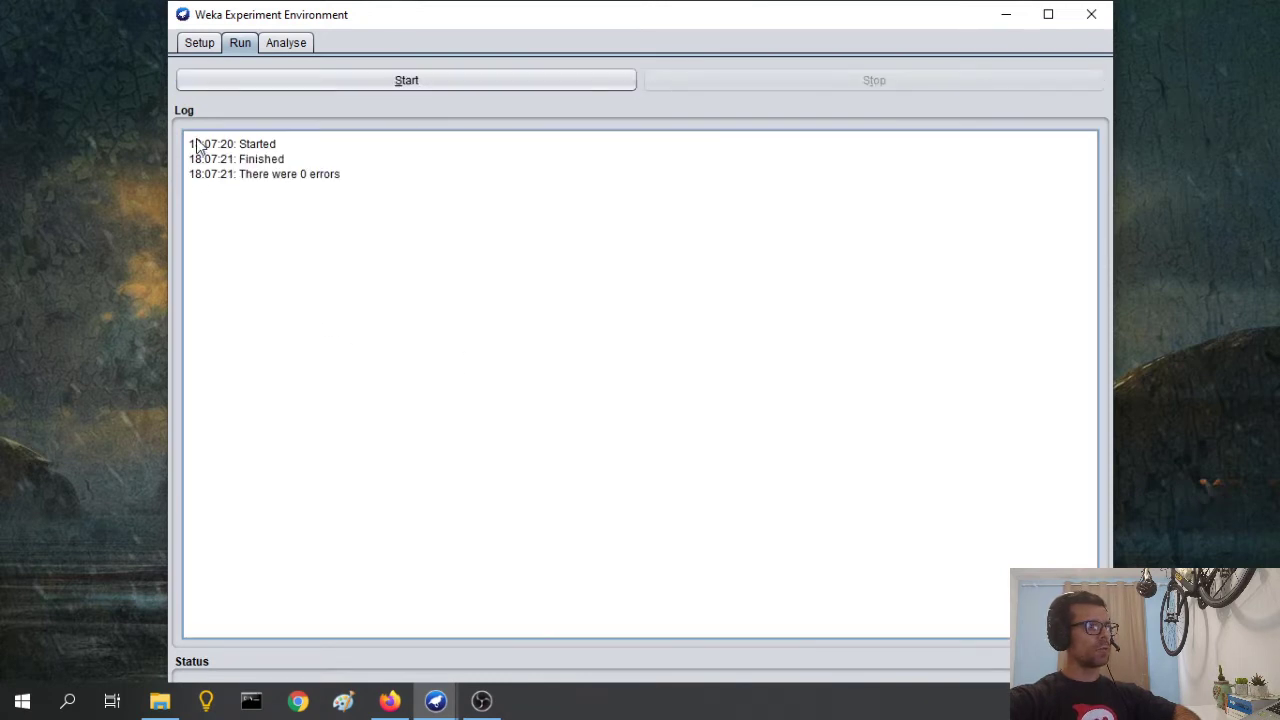
pyautogui.moveTo(614, 1)
pyautogui.mouseDown()
pyautogui.moveTo(614, 113)
pyautogui.moveTo(603, 16)
pyautogui.mouseUp()
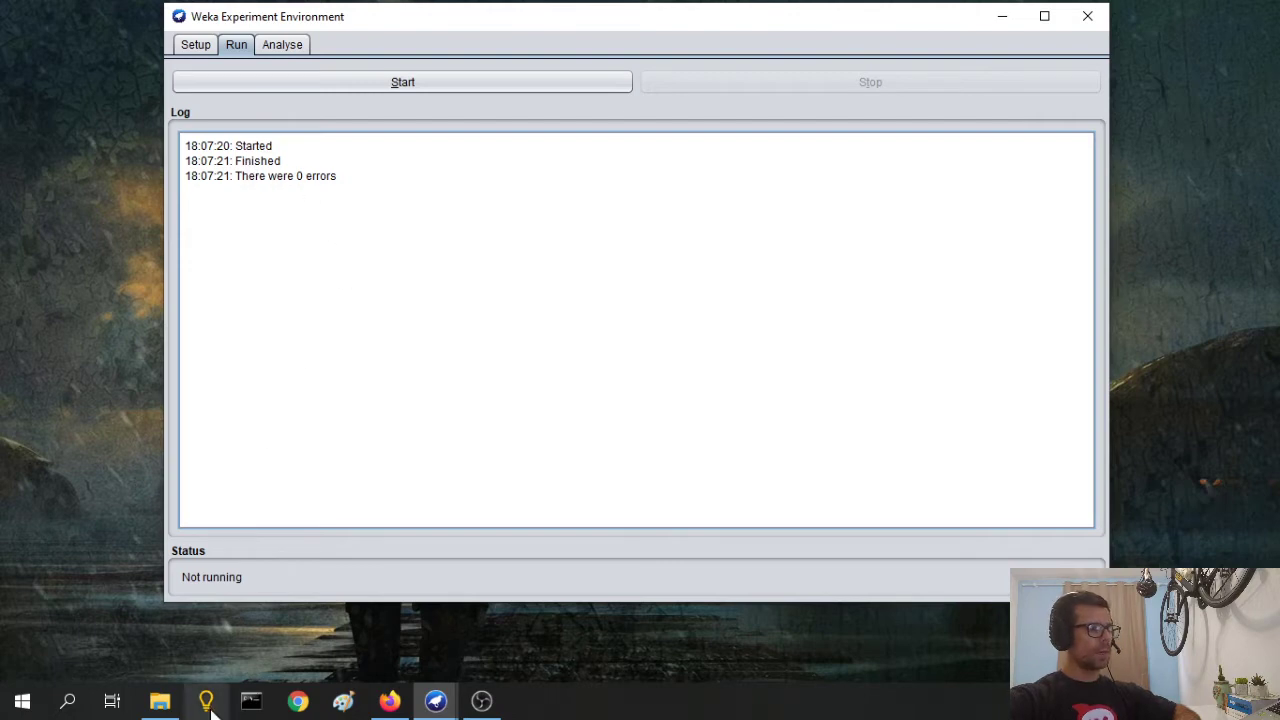
# Step: Switch to File Explorer and open the teste results file from the Weka folder in LibreOffice, importing it as comma-separated text
pyautogui.click(161, 702)
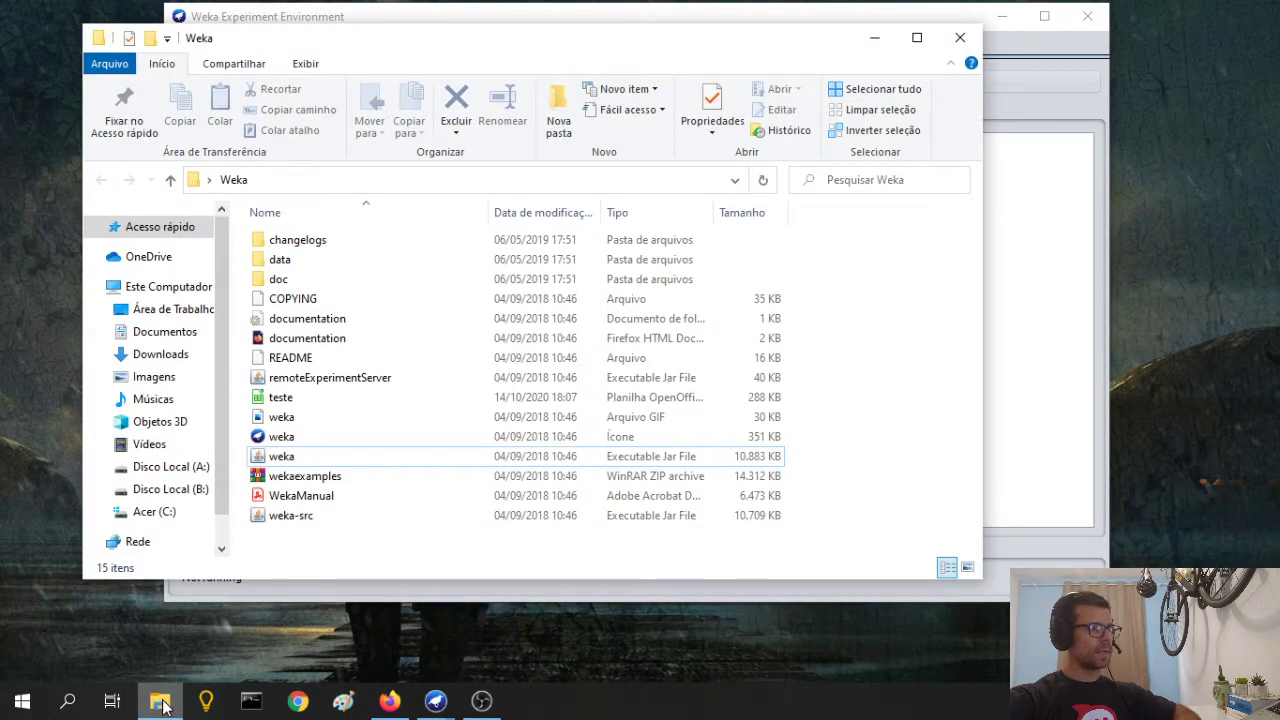
pyautogui.click(285, 400)
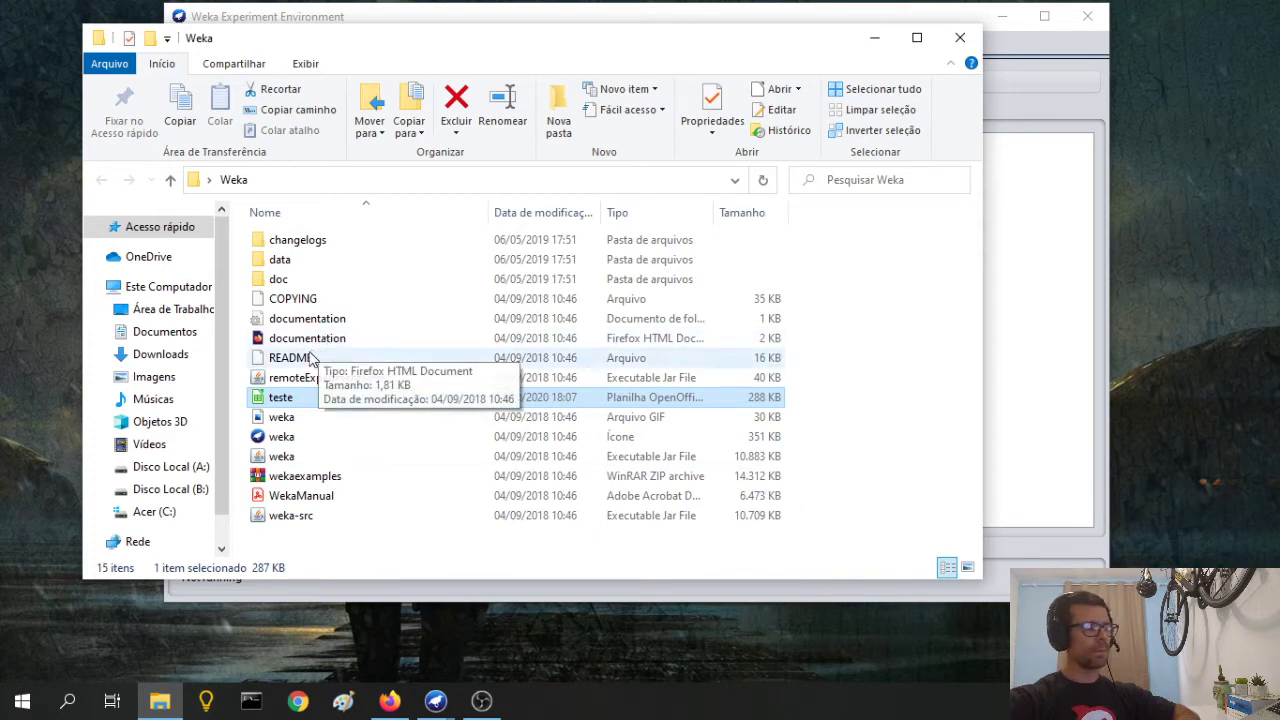
pyautogui.rightClick(281, 402)
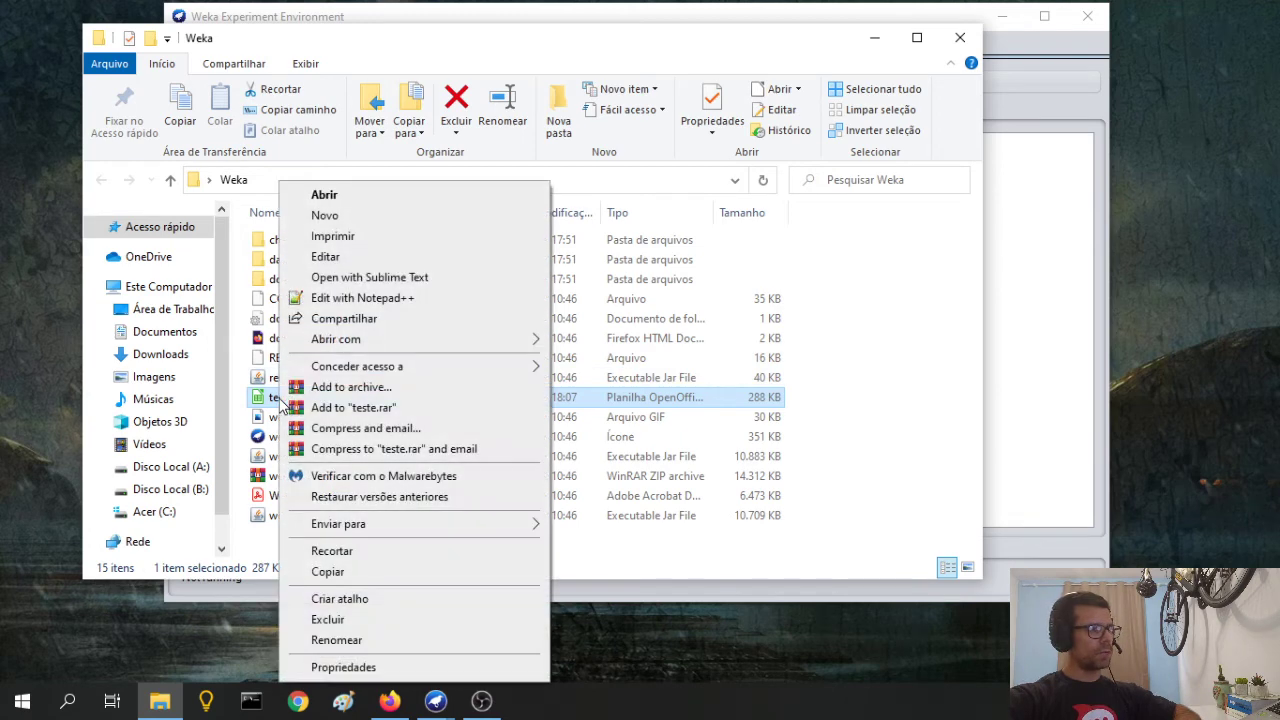
pyautogui.moveTo(378, 352)
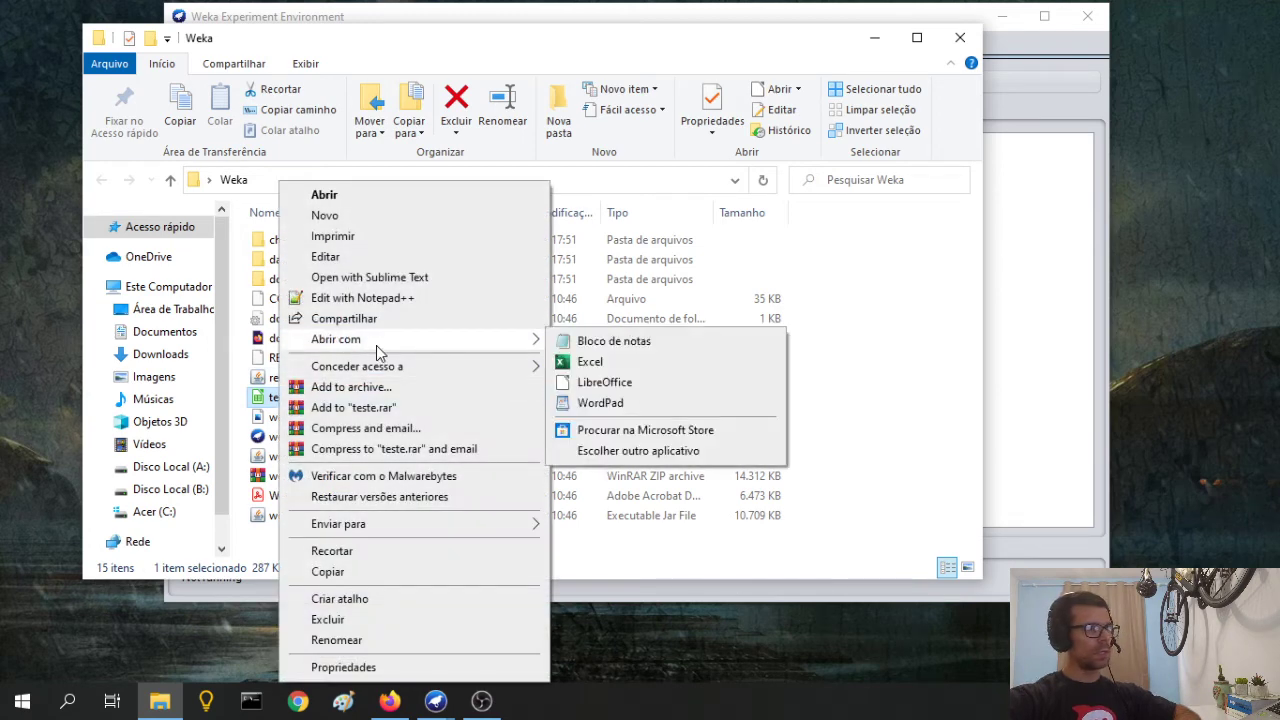
pyautogui.click(603, 382)
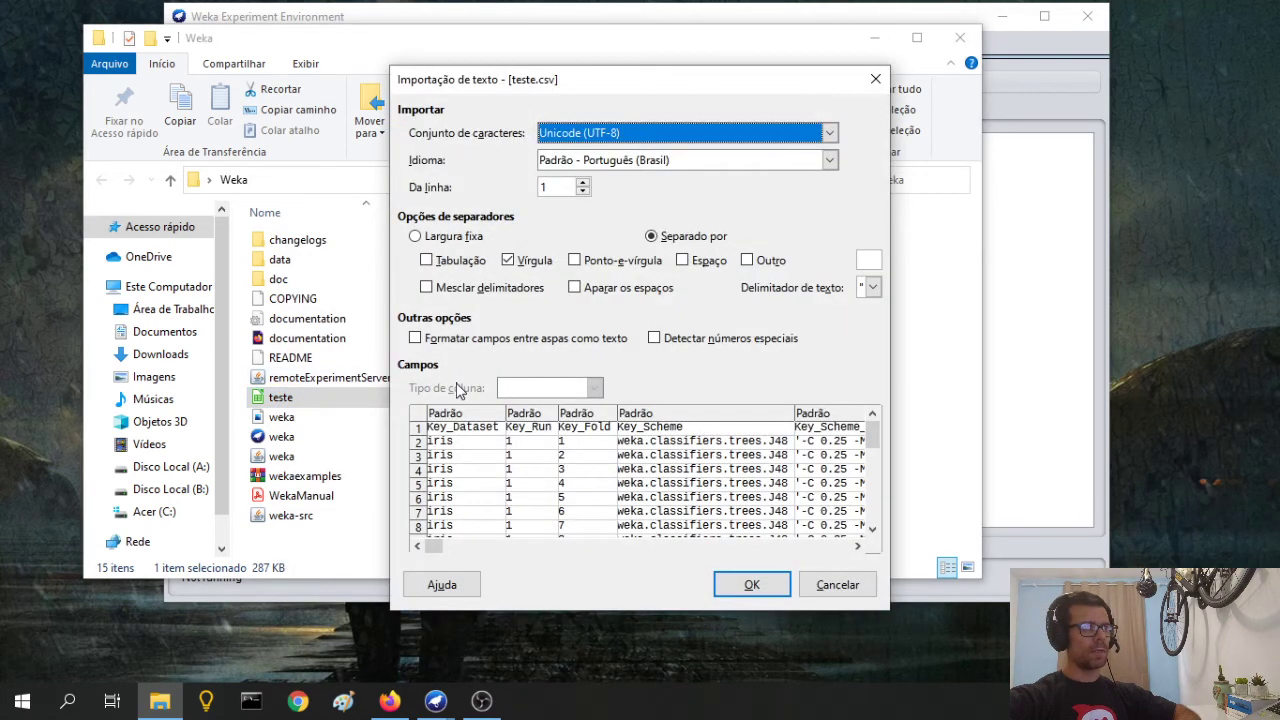
pyautogui.click(508, 260)
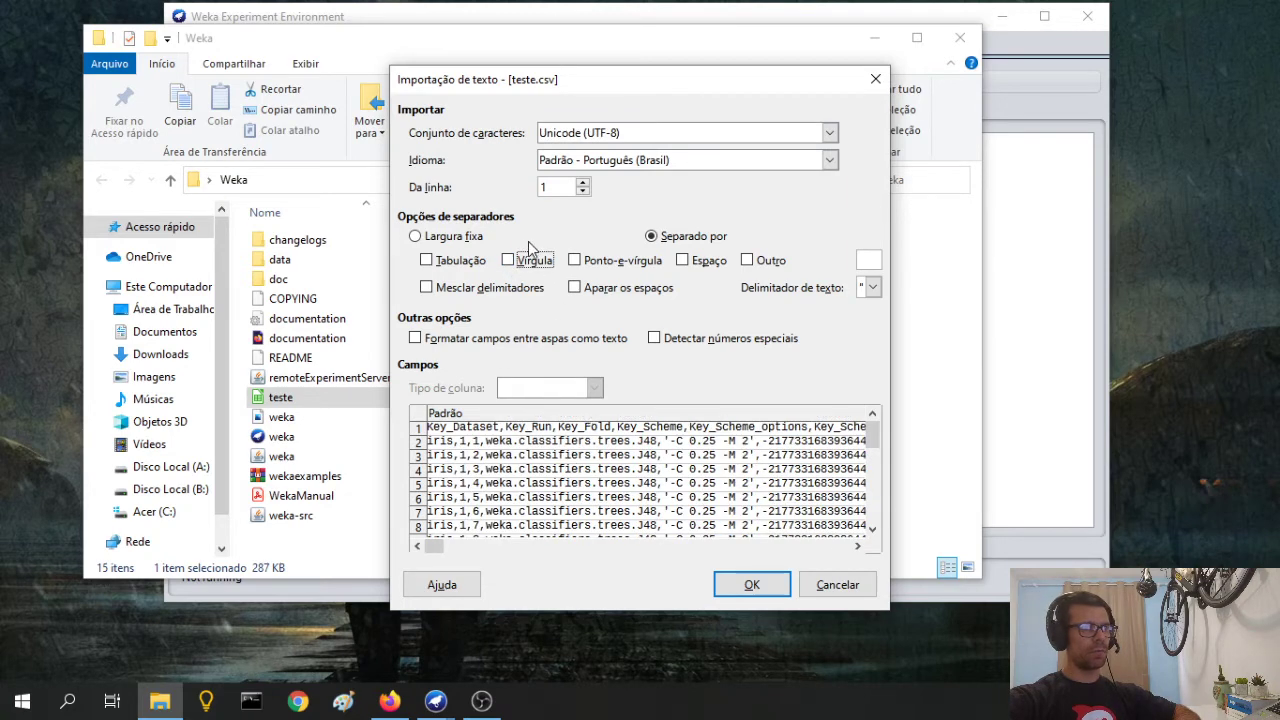
pyautogui.click(508, 260)
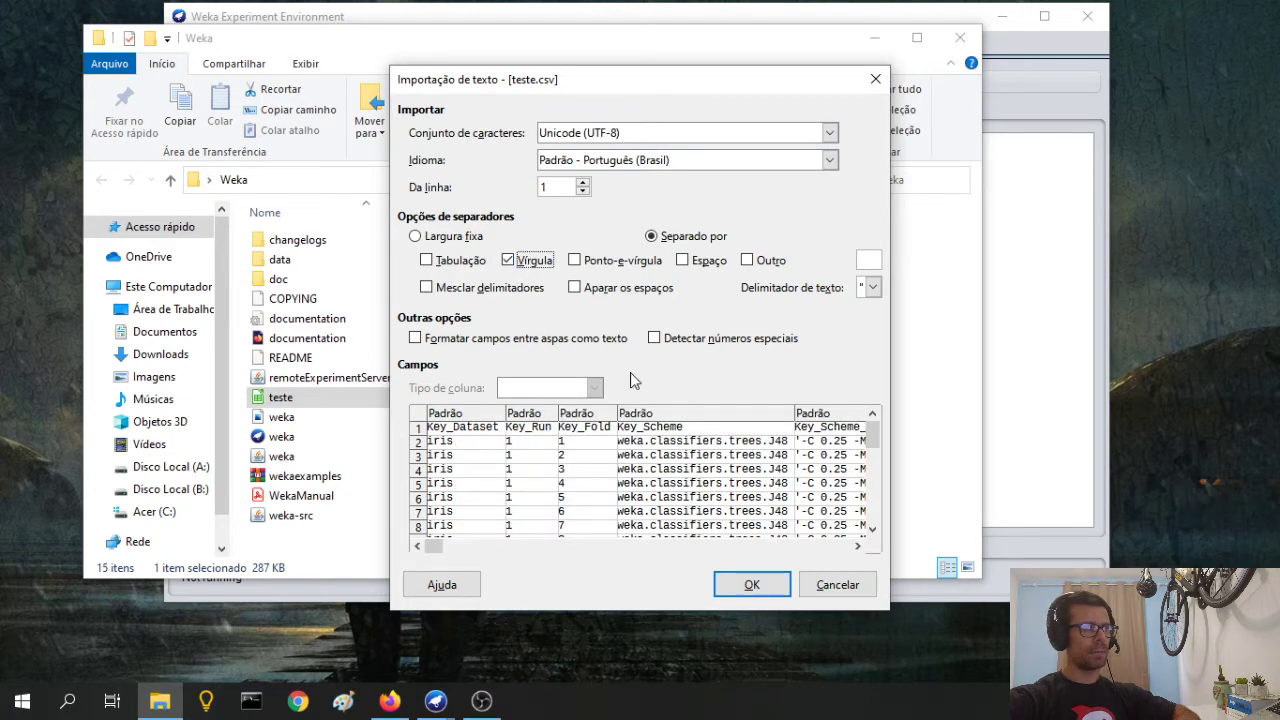
pyautogui.click(752, 587)
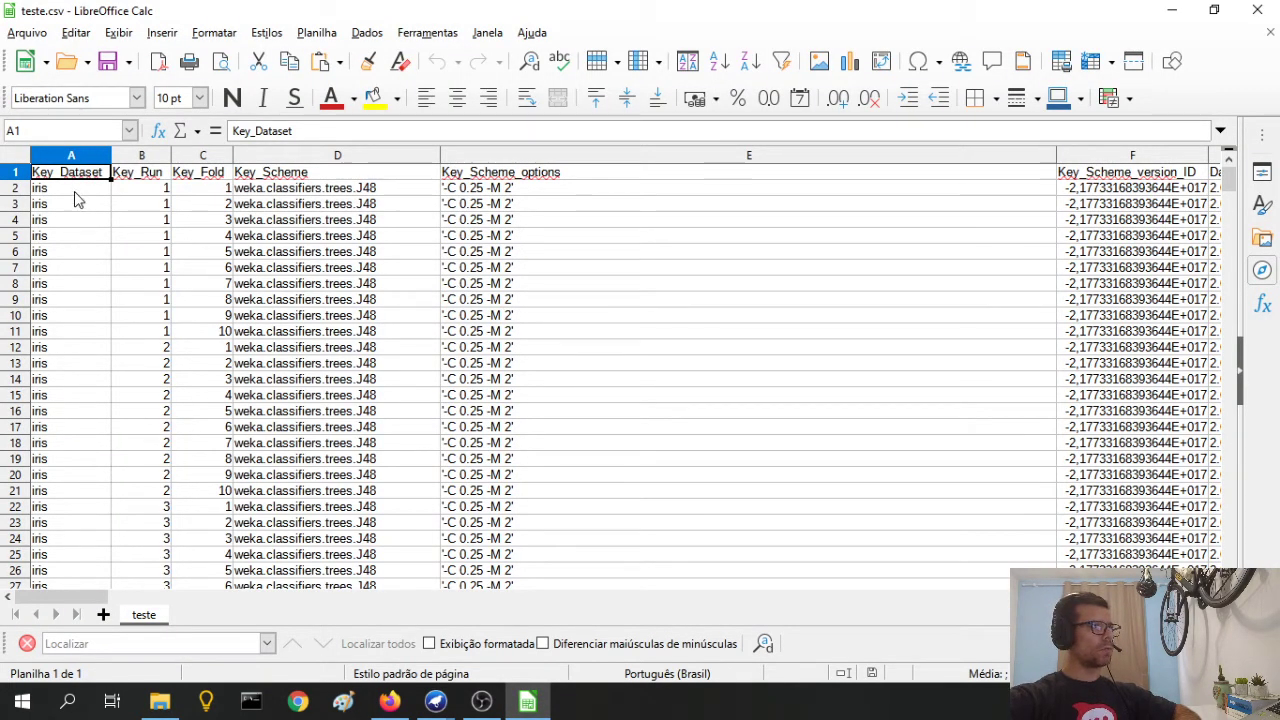
# Step: Examine the run, fold, scheme, options and result columns for each classifier in the teste.csv spreadsheet
pyautogui.scroll(-1, 139, 187)
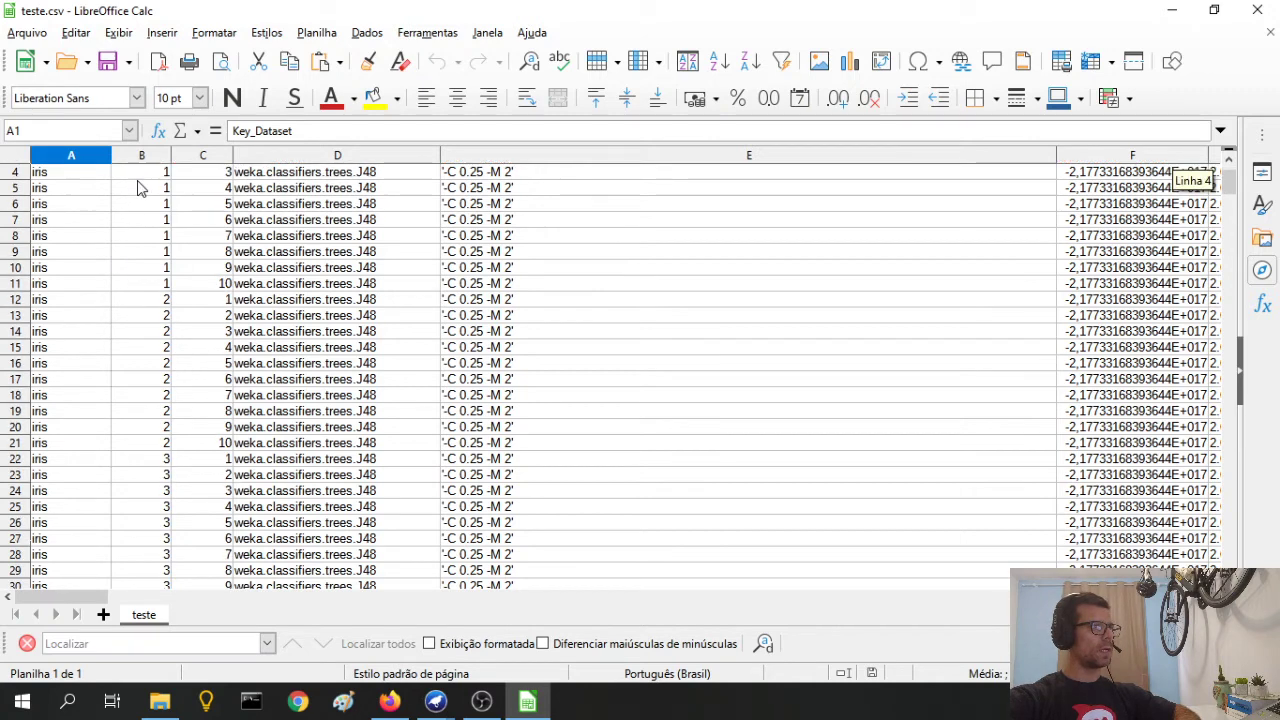
pyautogui.scroll(1, 138, 186)
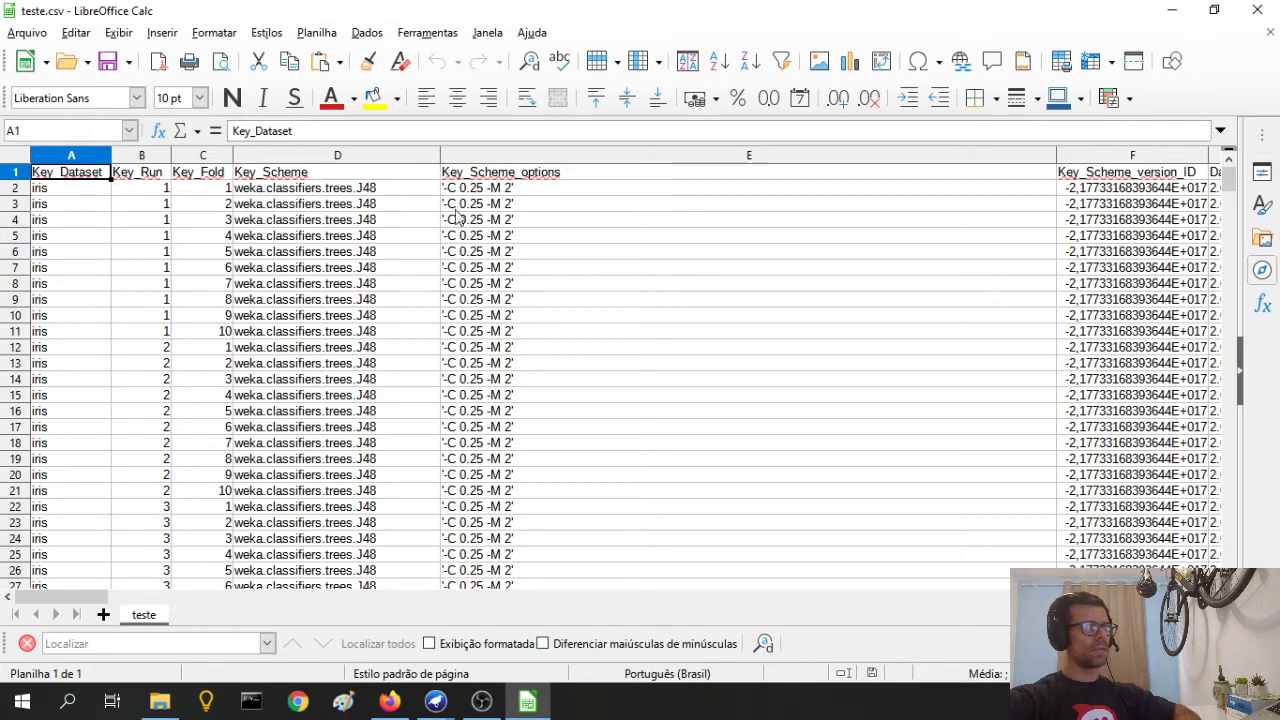
pyautogui.moveTo(106, 598); pyautogui.dragTo(42, 465)
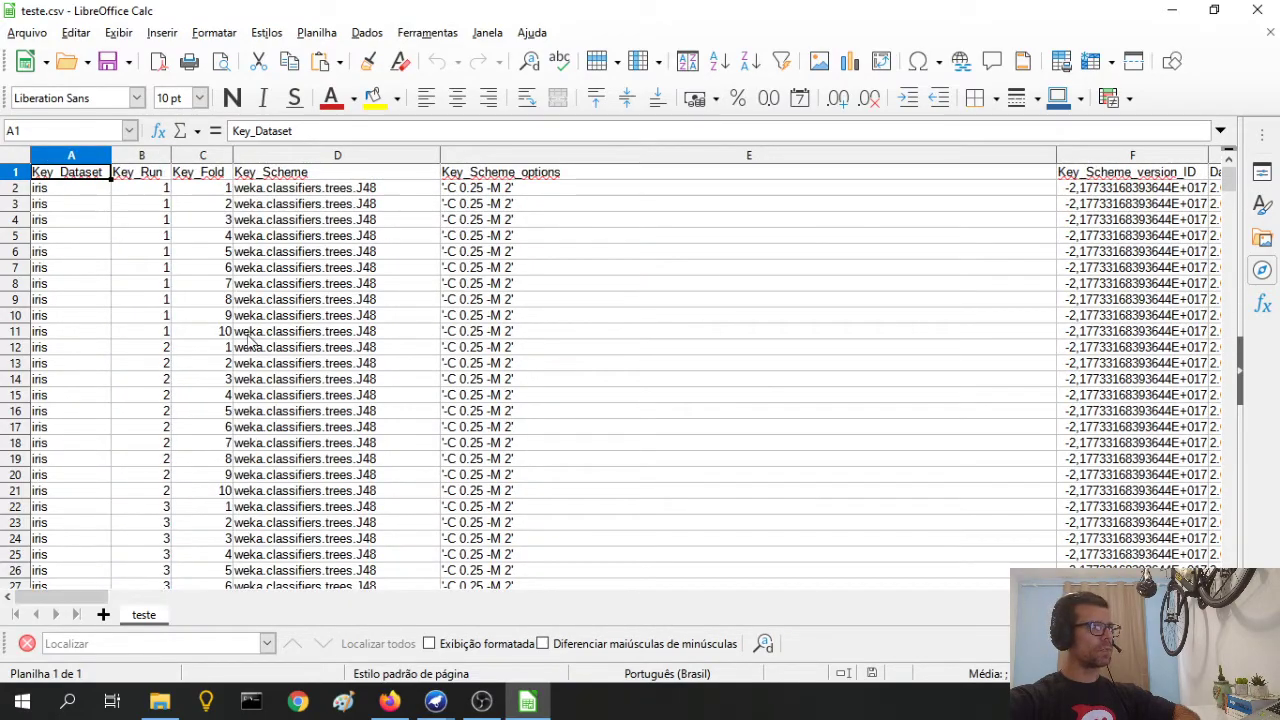
pyautogui.scroll(-20, 300, 342)
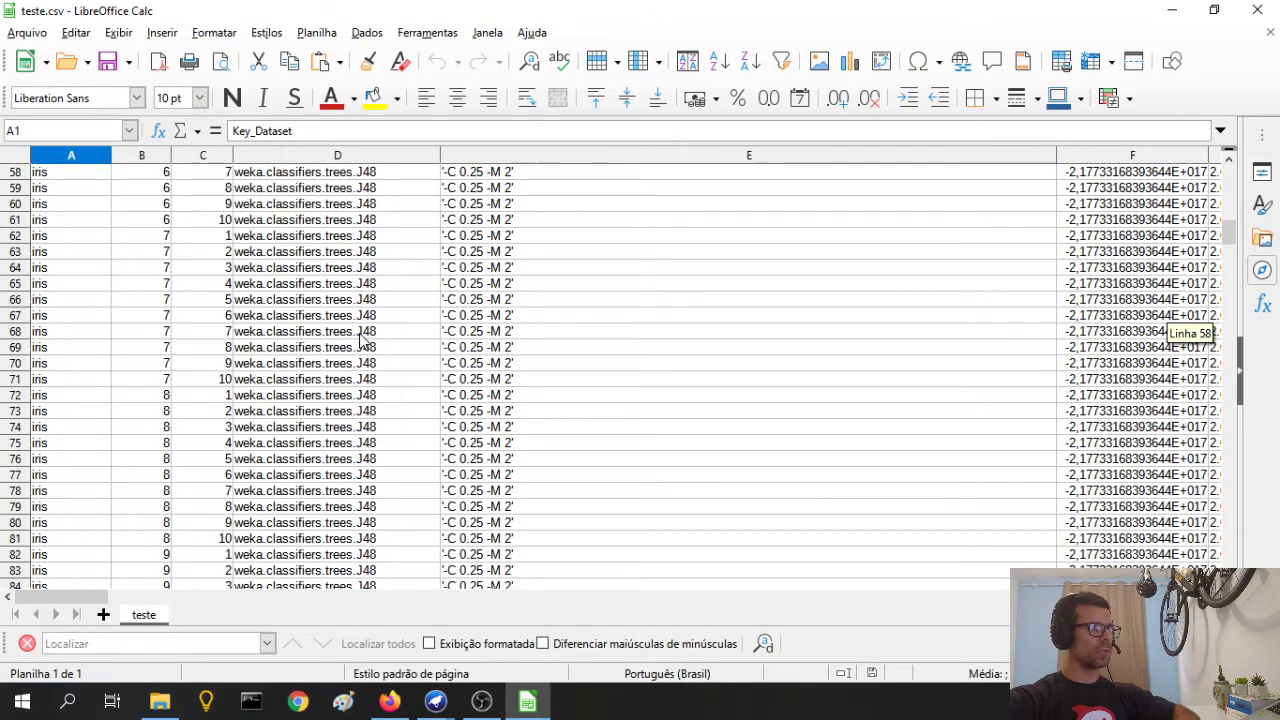
pyautogui.scroll(-4, 357, 345)
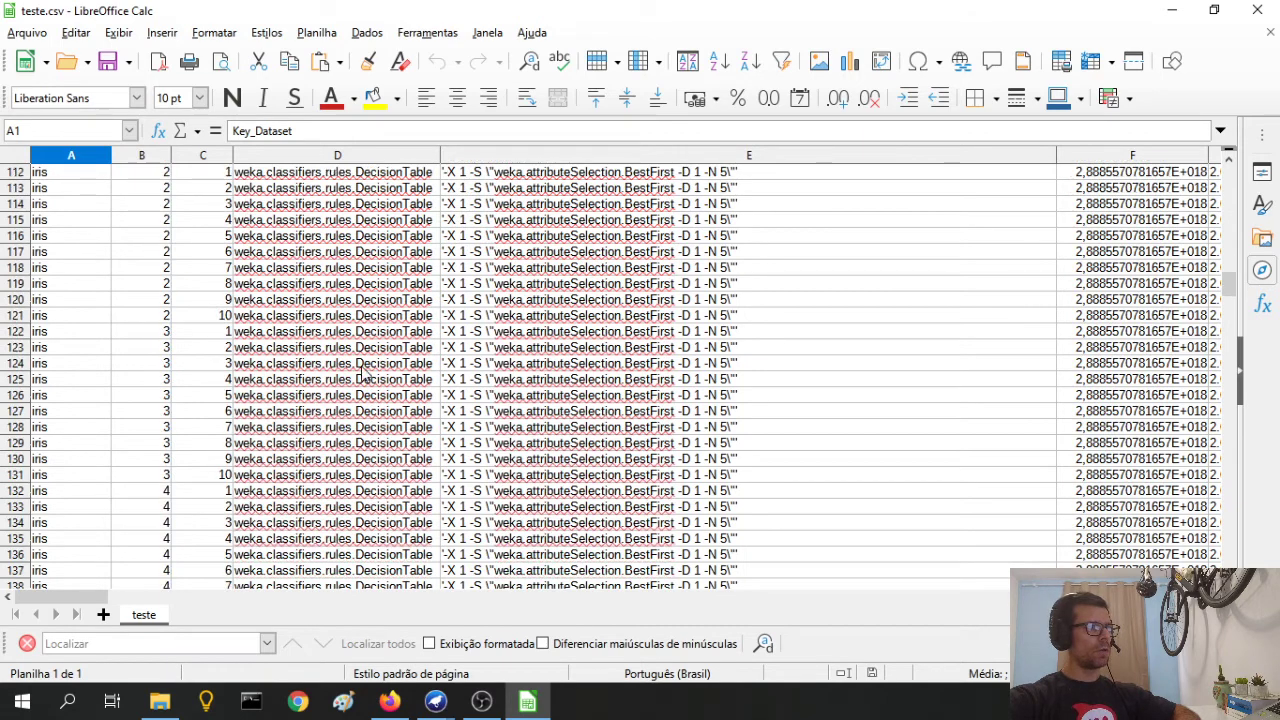
pyautogui.scroll(-20, 380, 400)
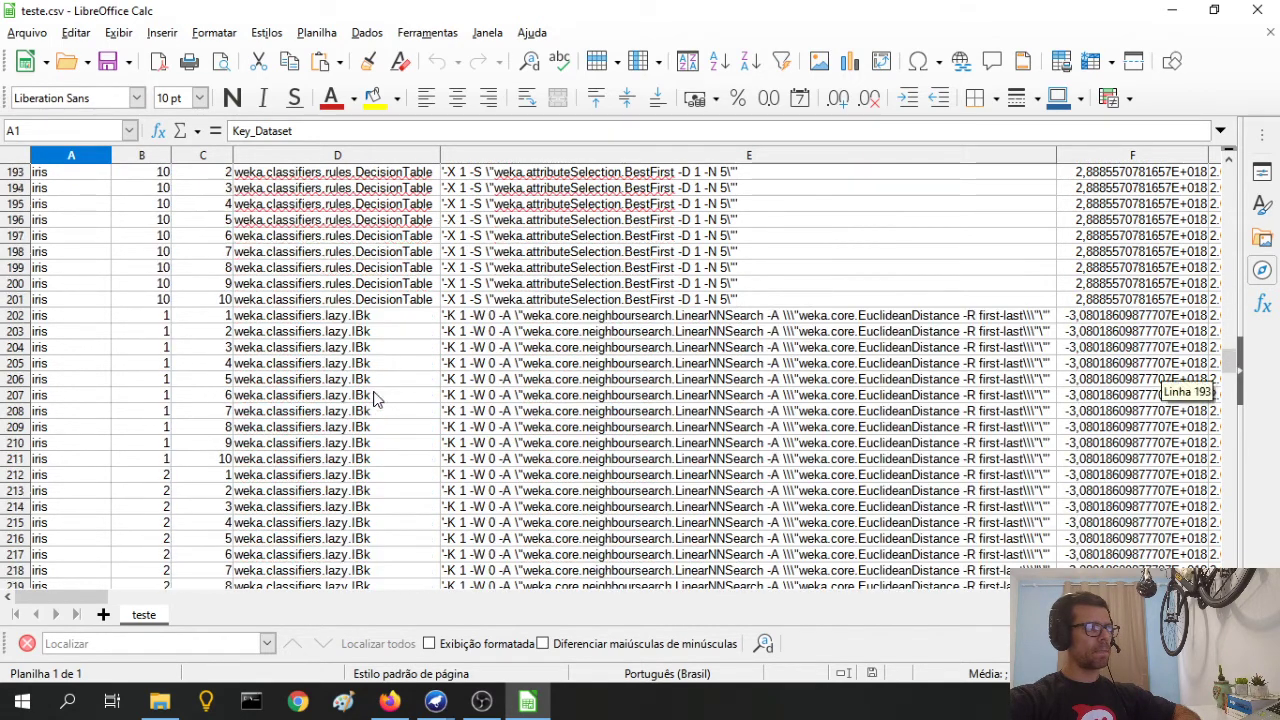
pyautogui.scroll(-20, 368, 398)
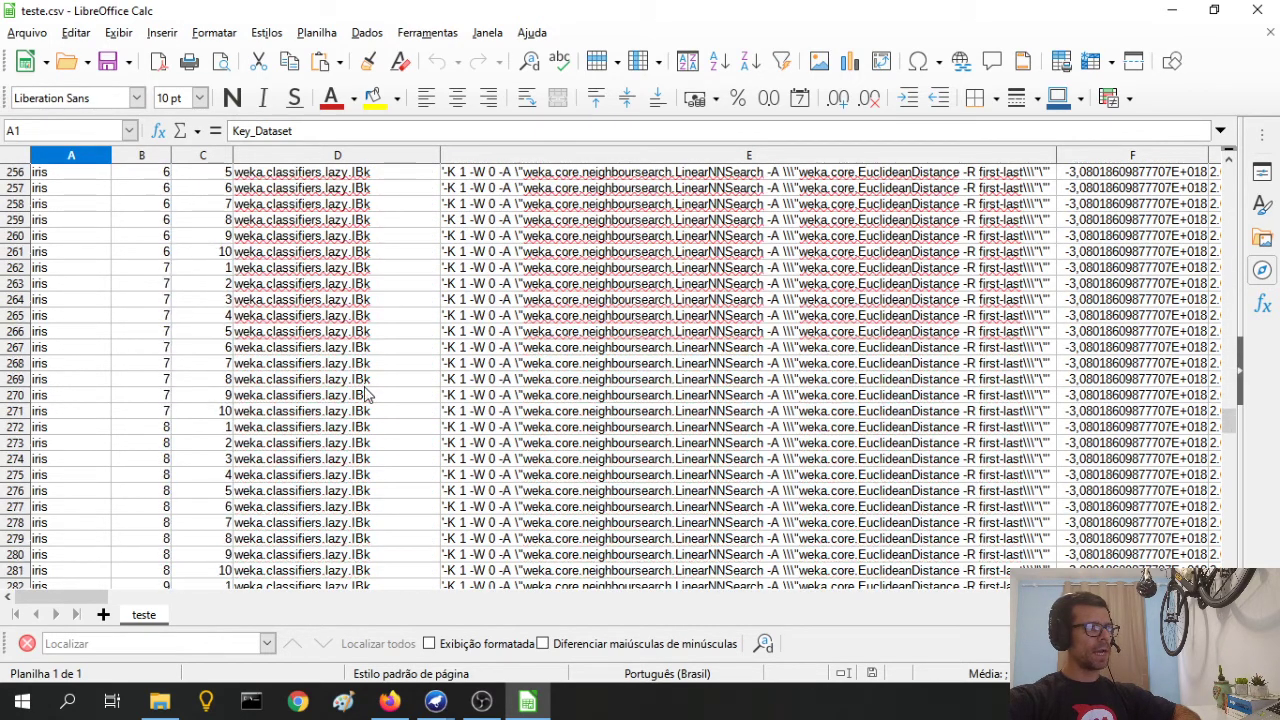
pyautogui.scroll(-20, 368, 398)
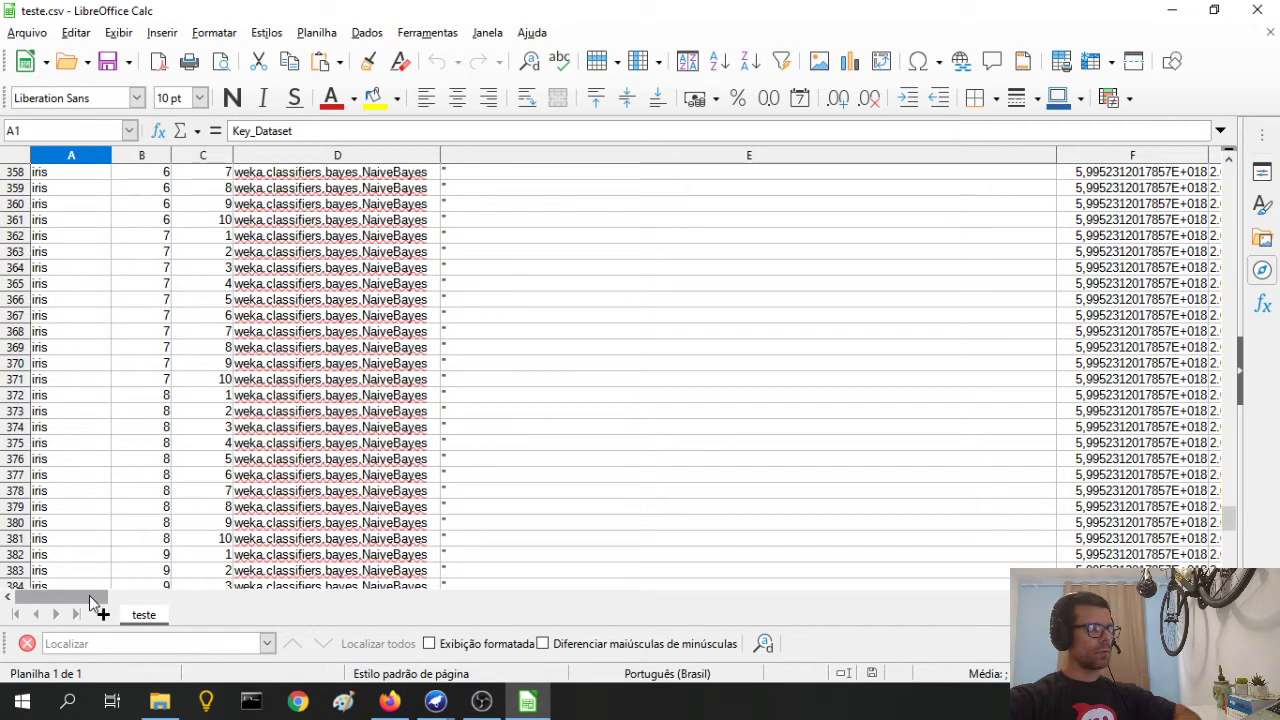
pyautogui.moveTo(242, 599); pyautogui.dragTo(92, 588)
pyautogui.scroll(20, 620, 337)
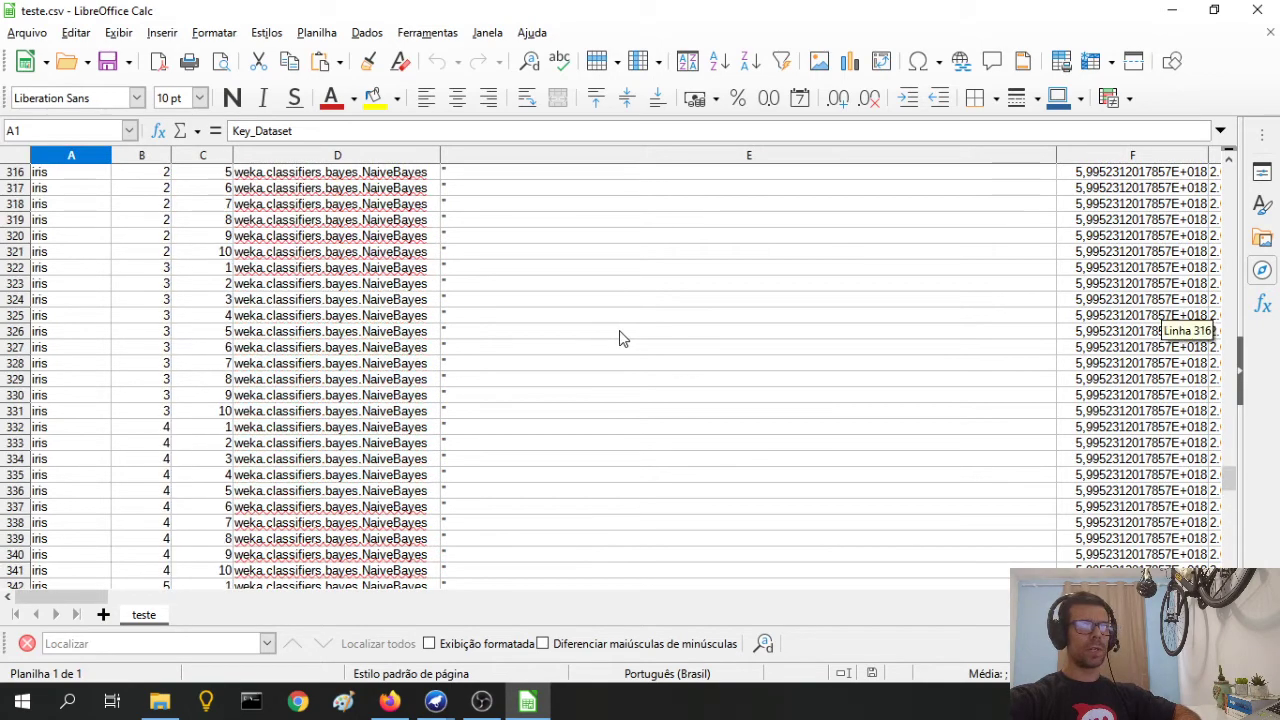
pyautogui.scroll(20, 619, 337)
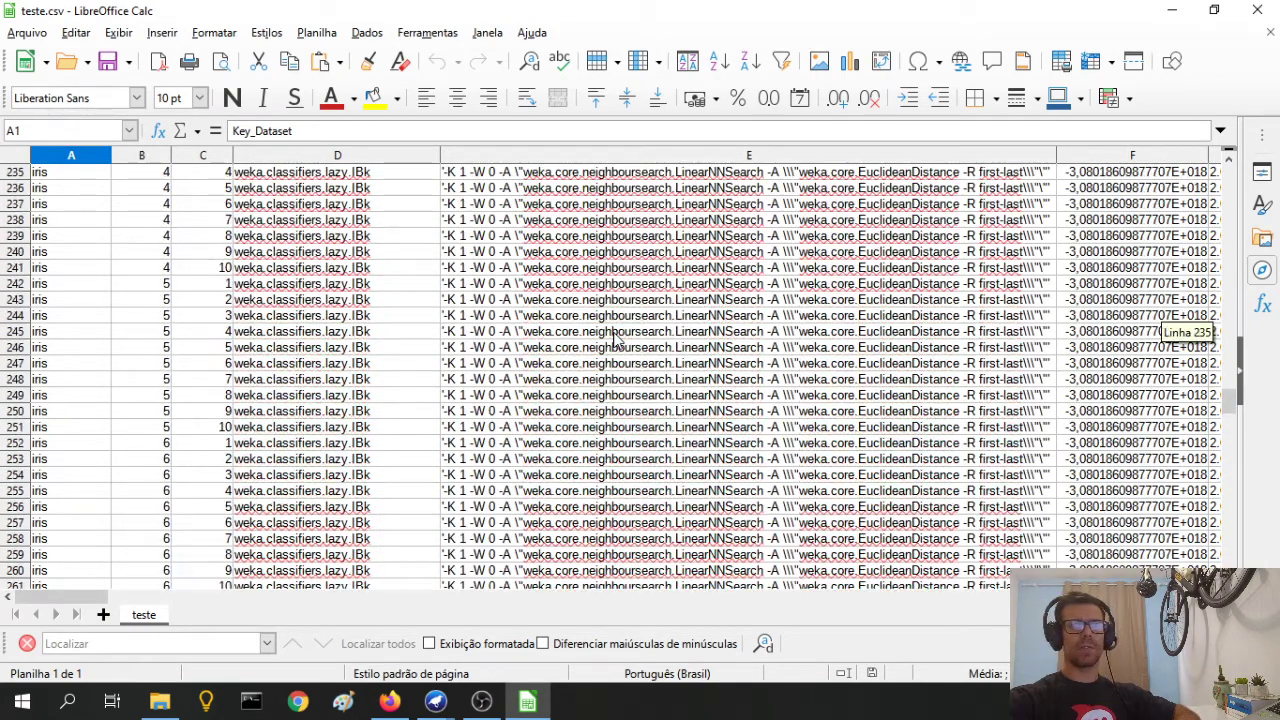
# Step: Examine the error, Kappa statistic and percent correct and incorrect columns in teste.csv, then the J48 scheme and options rows
pyautogui.scroll(6, 612, 337)
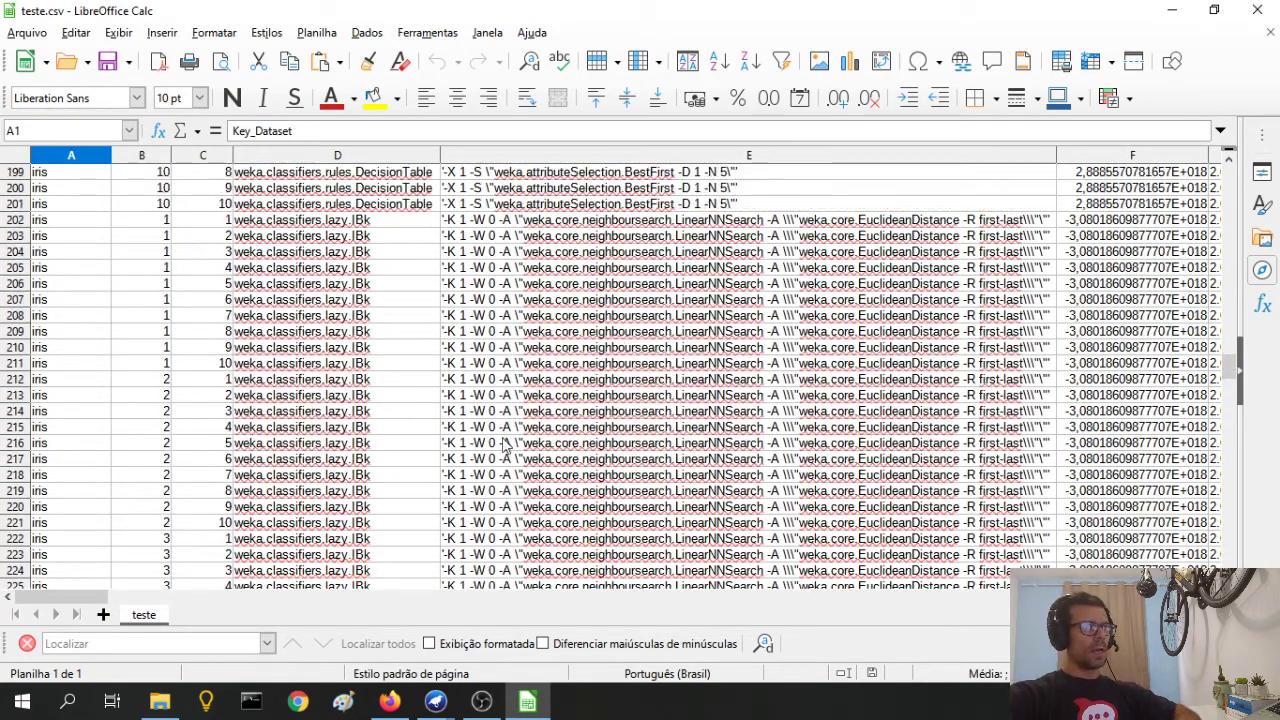
pyautogui.moveTo(80, 600); pyautogui.dragTo(311, 598)
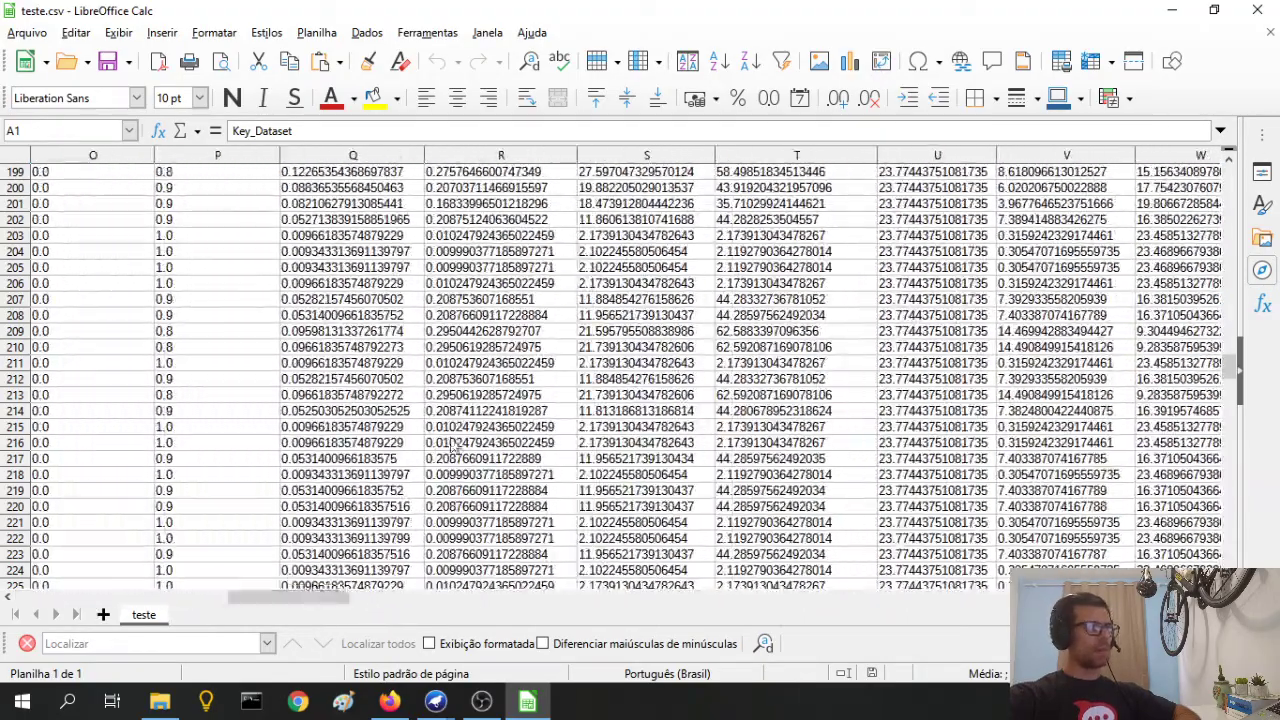
pyautogui.scroll(7, 447, 397)
pyautogui.scroll(20, 447, 397)
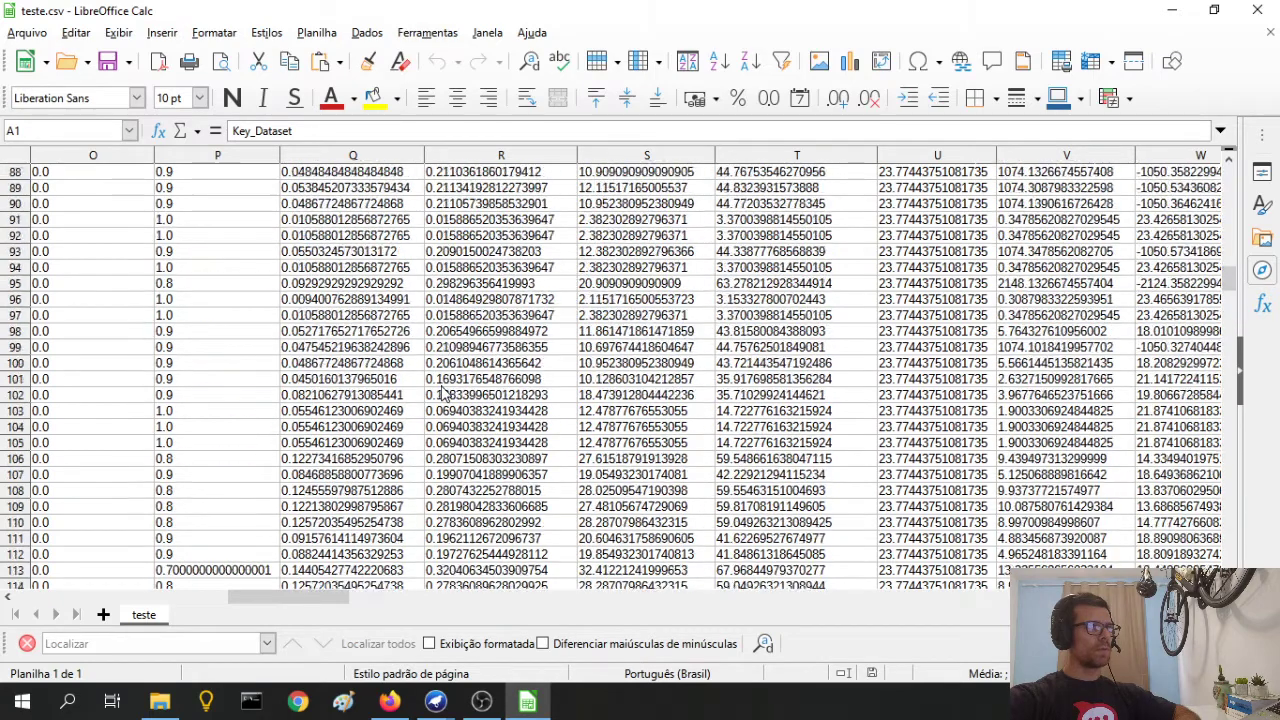
pyautogui.scroll(20, 443, 395)
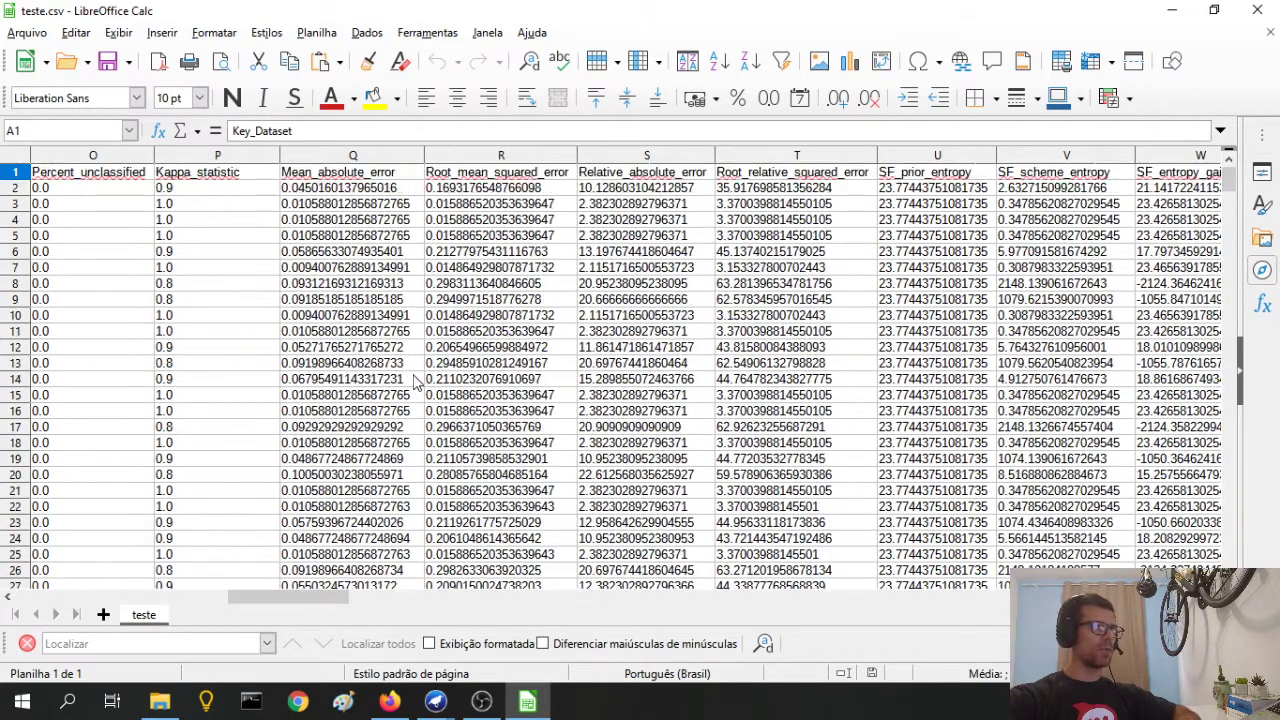
pyautogui.click(222, 180)
pyautogui.moveTo(349, 597); pyautogui.dragTo(330, 600)
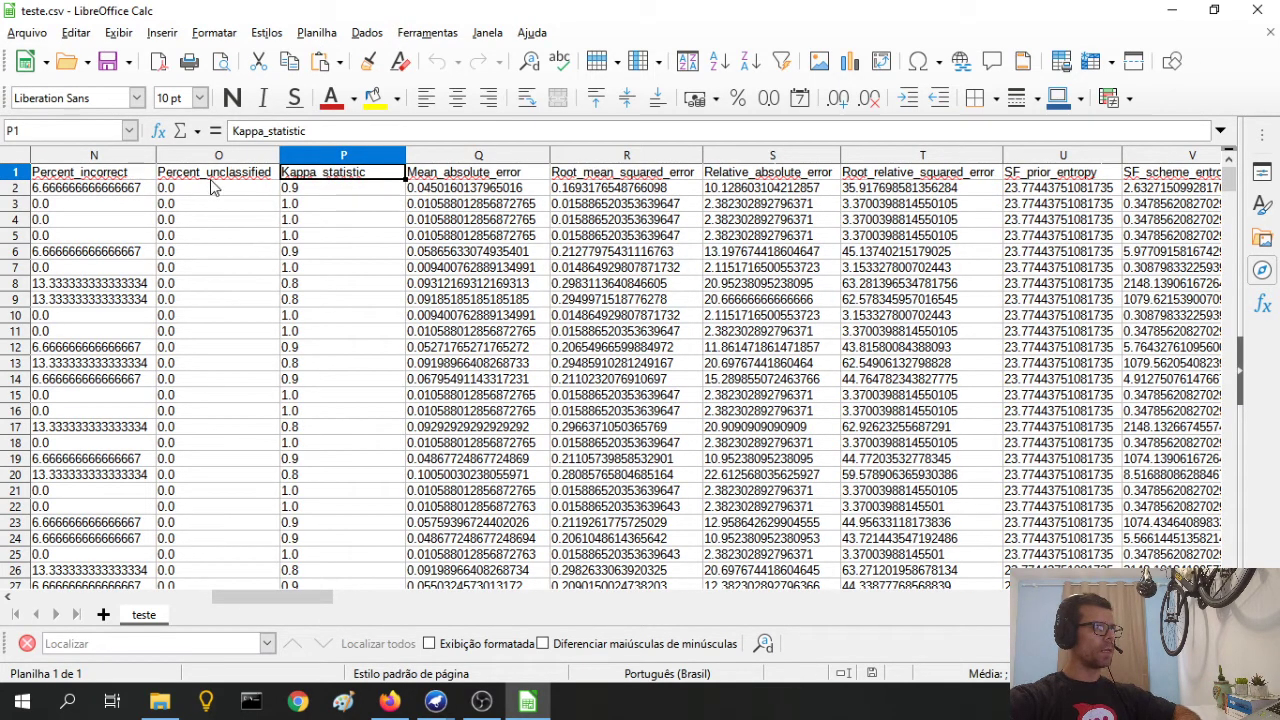
pyautogui.click(100, 175)
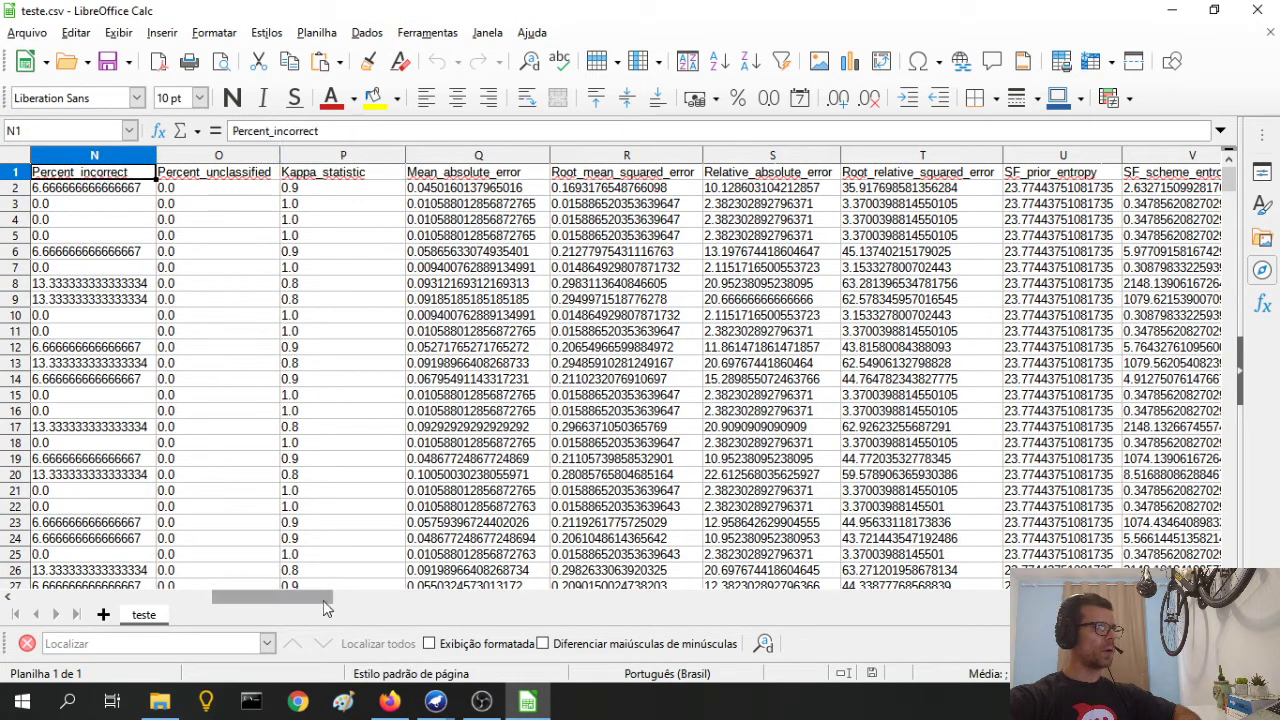
pyautogui.moveTo(317, 599); pyautogui.dragTo(287, 598)
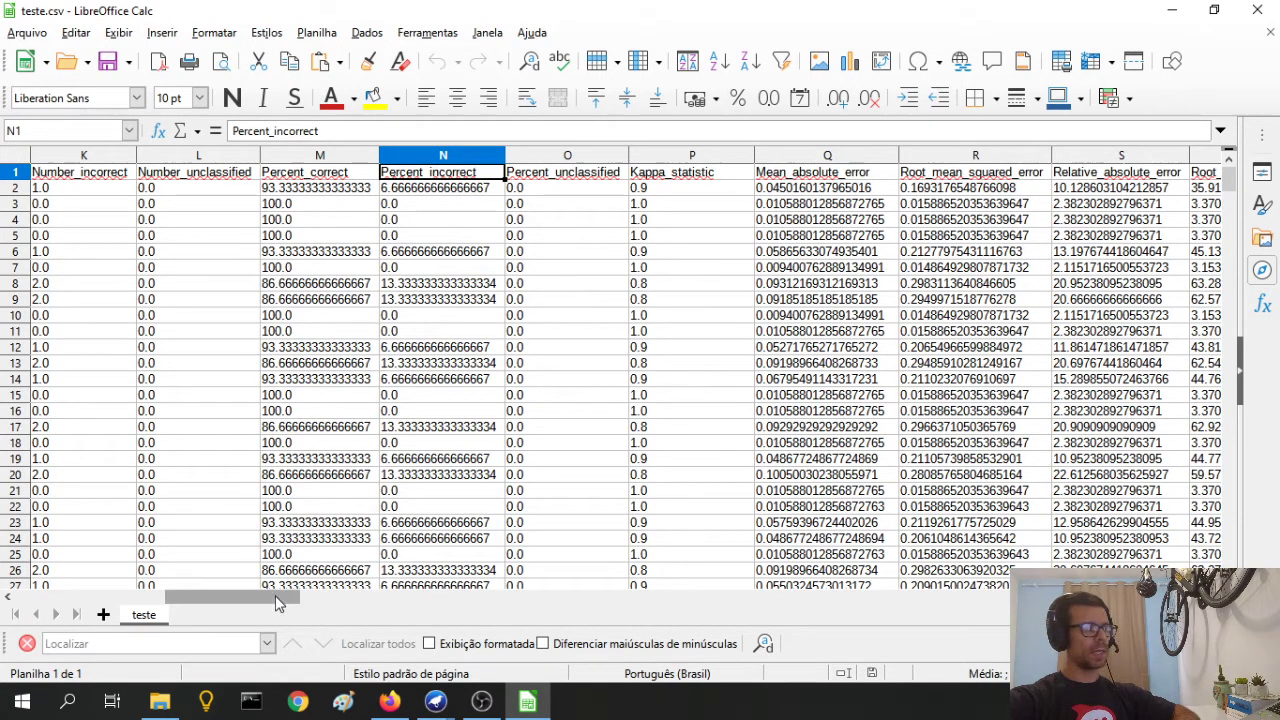
pyautogui.moveTo(218, 600); pyautogui.dragTo(117, 598)
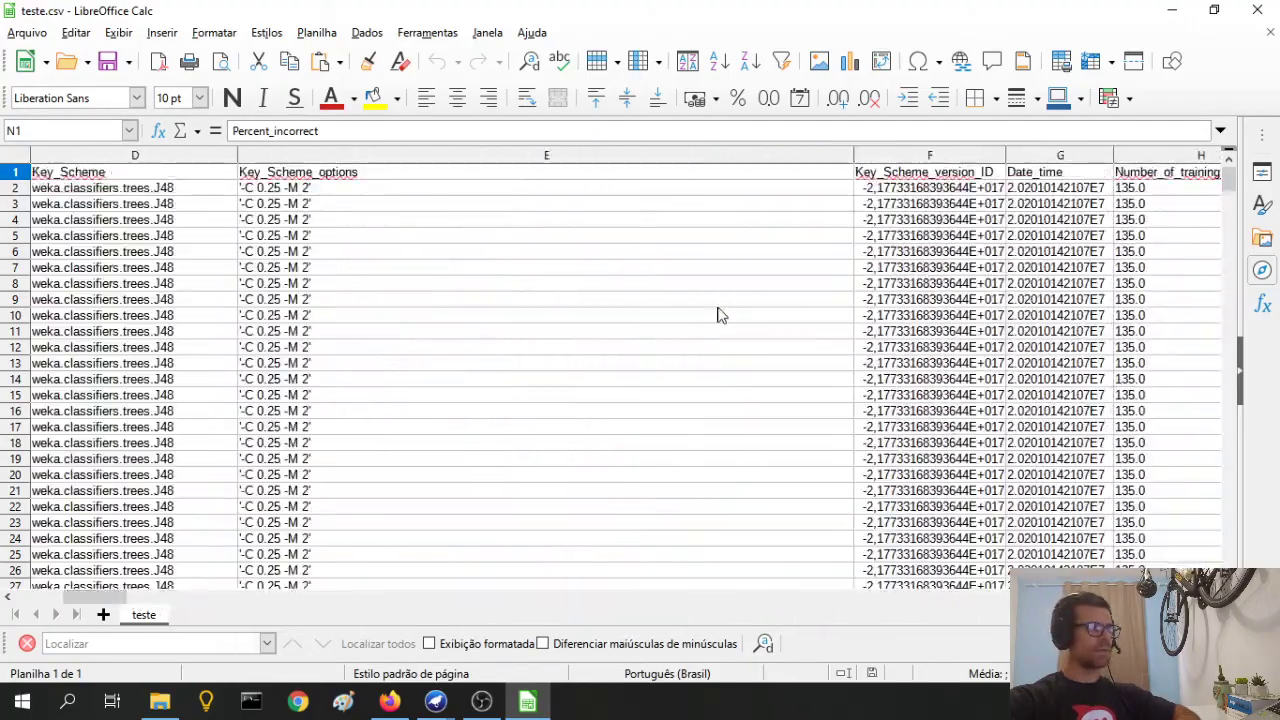
pyautogui.scroll(-2, 830, 267)
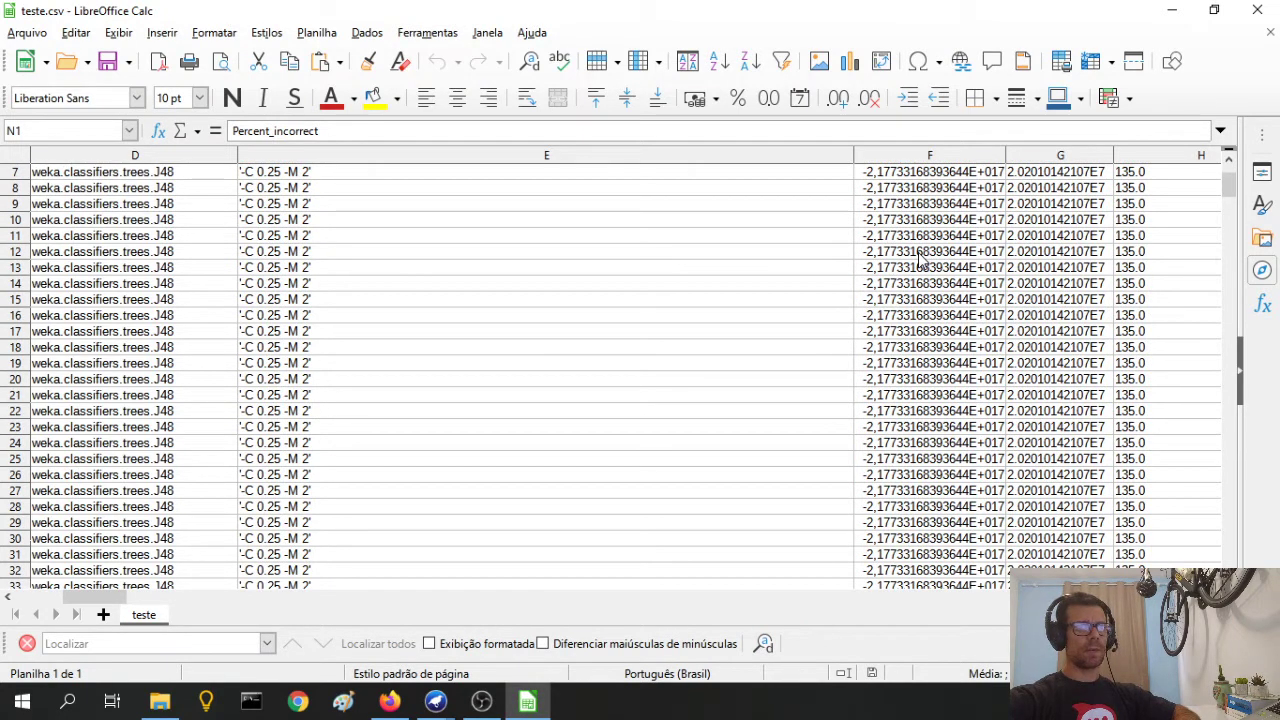
pyautogui.scroll(-16, 920, 258)
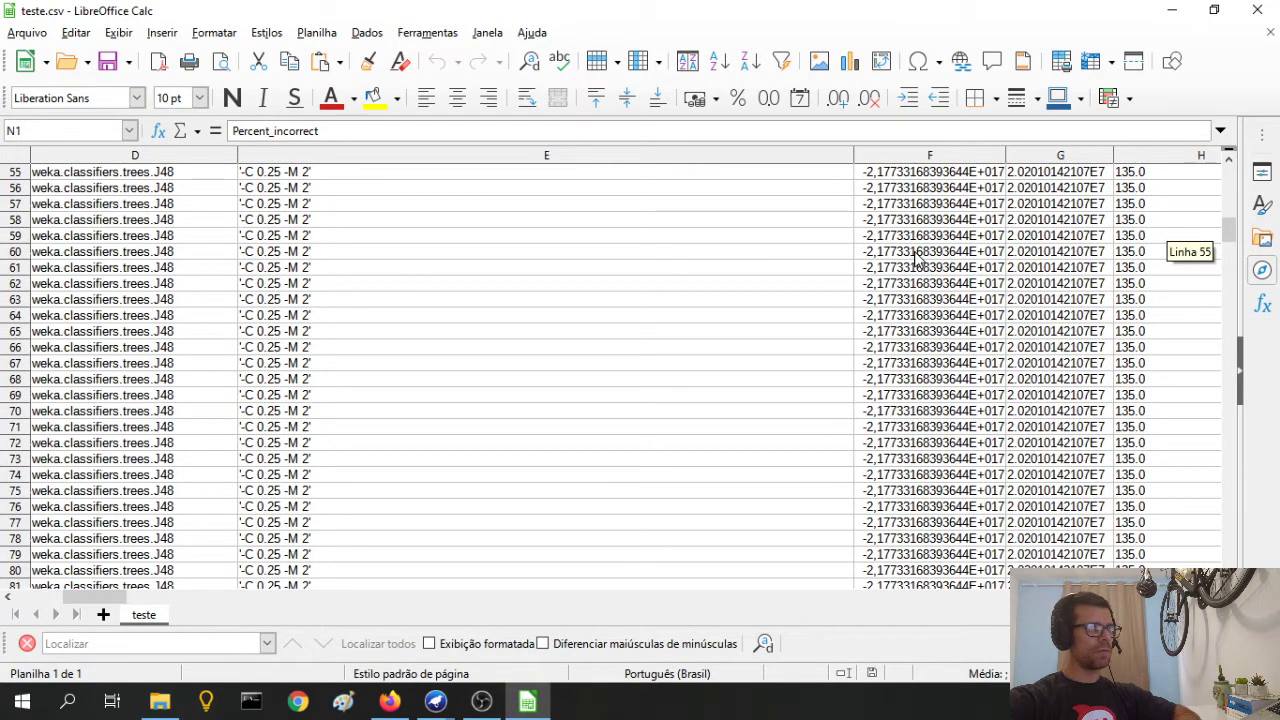
# Step: Close the teste.csv spreadsheet and switch to the Weka Experiment Environment, loading the current experiment's results for analysis
pyautogui.click(1257, 10)
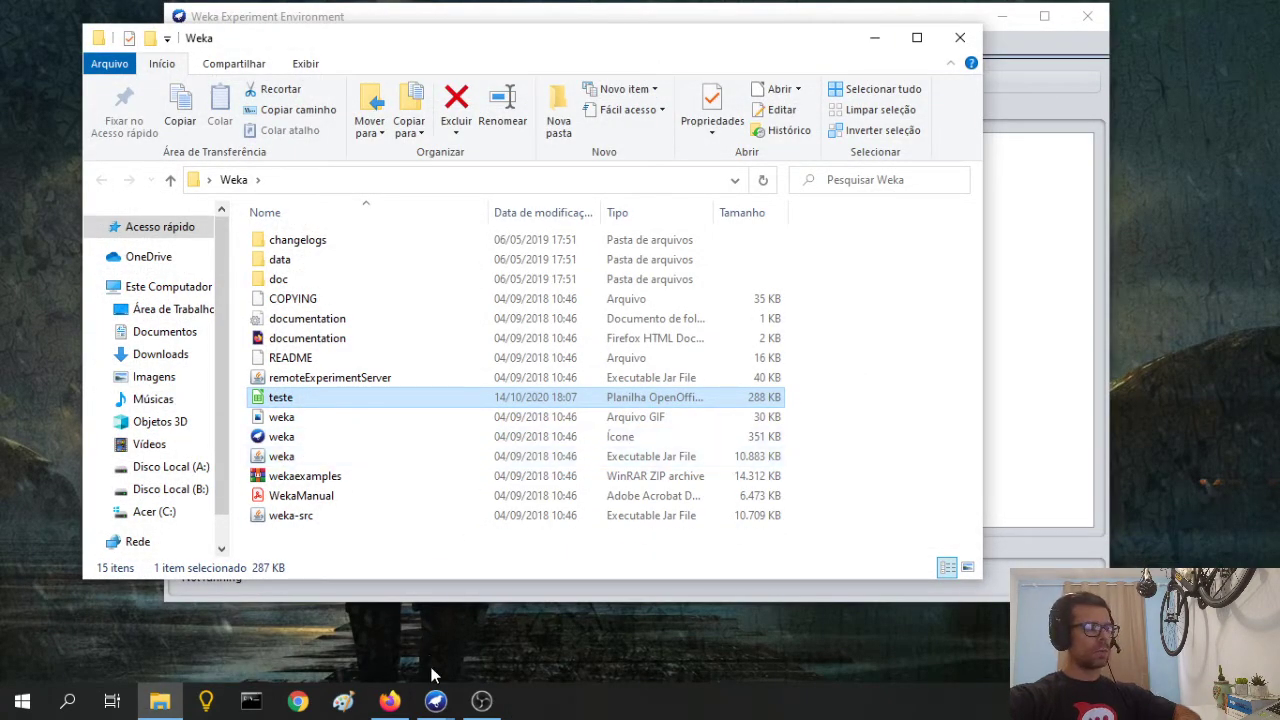
pyautogui.moveTo(440, 706)
pyautogui.click(510, 617)
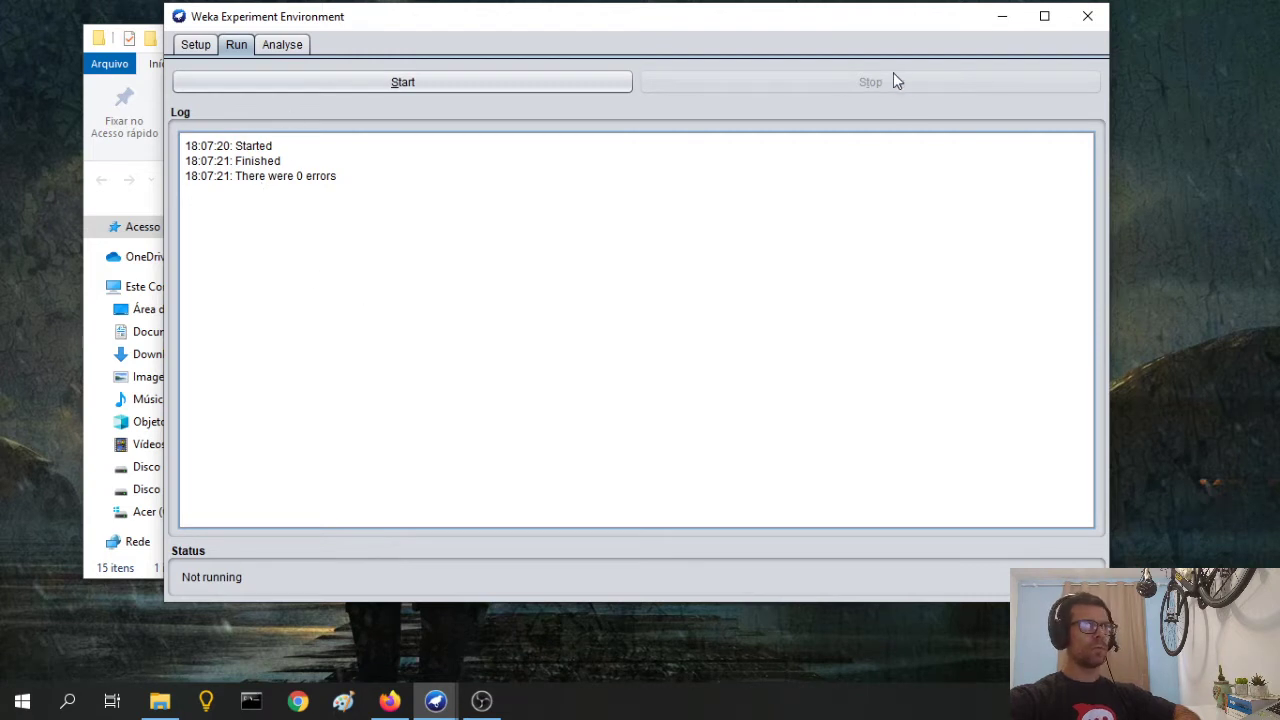
pyautogui.click(287, 45)
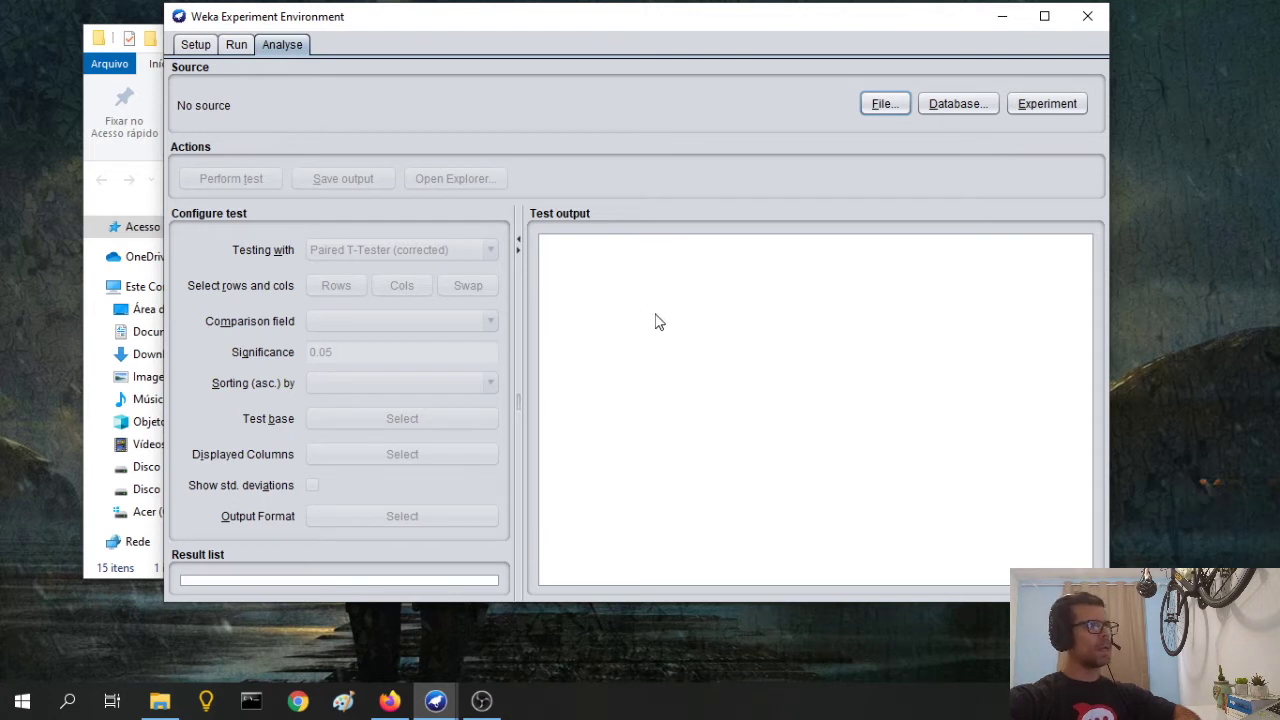
pyautogui.click(1042, 108)
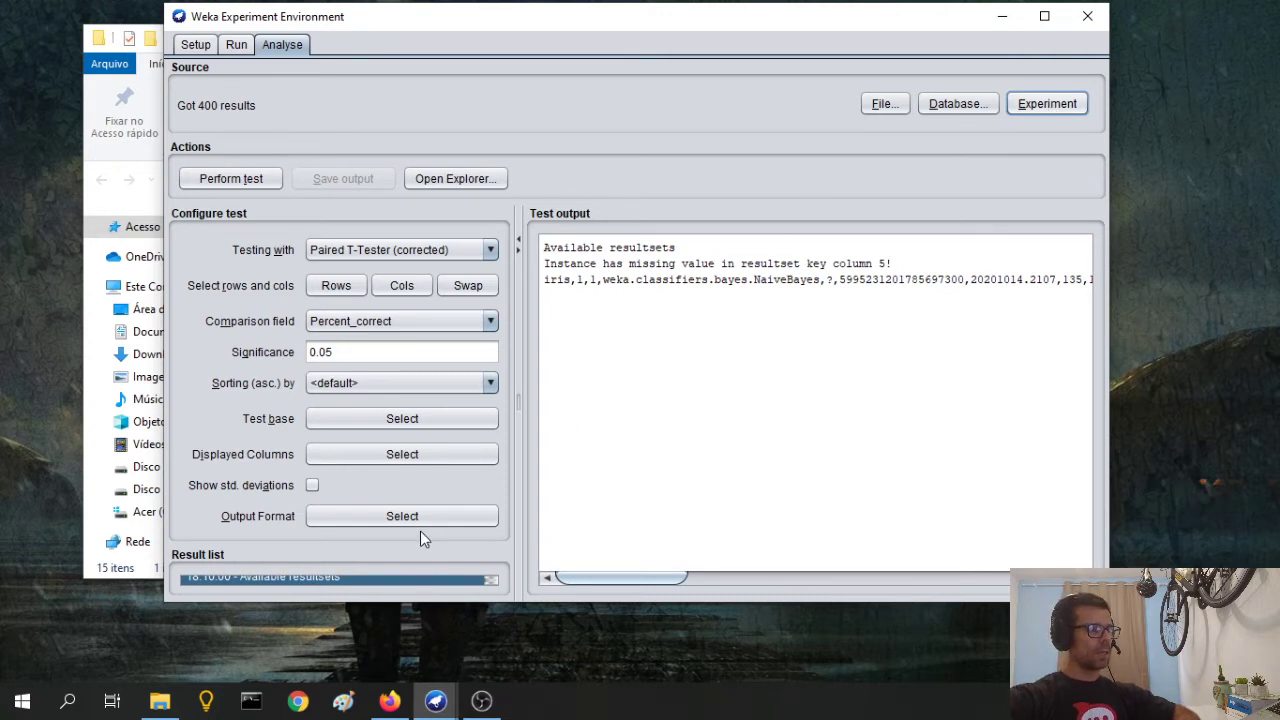
# Step: Turn on Show Average in the analysis output format, keeping plain text output
pyautogui.click(380, 515)
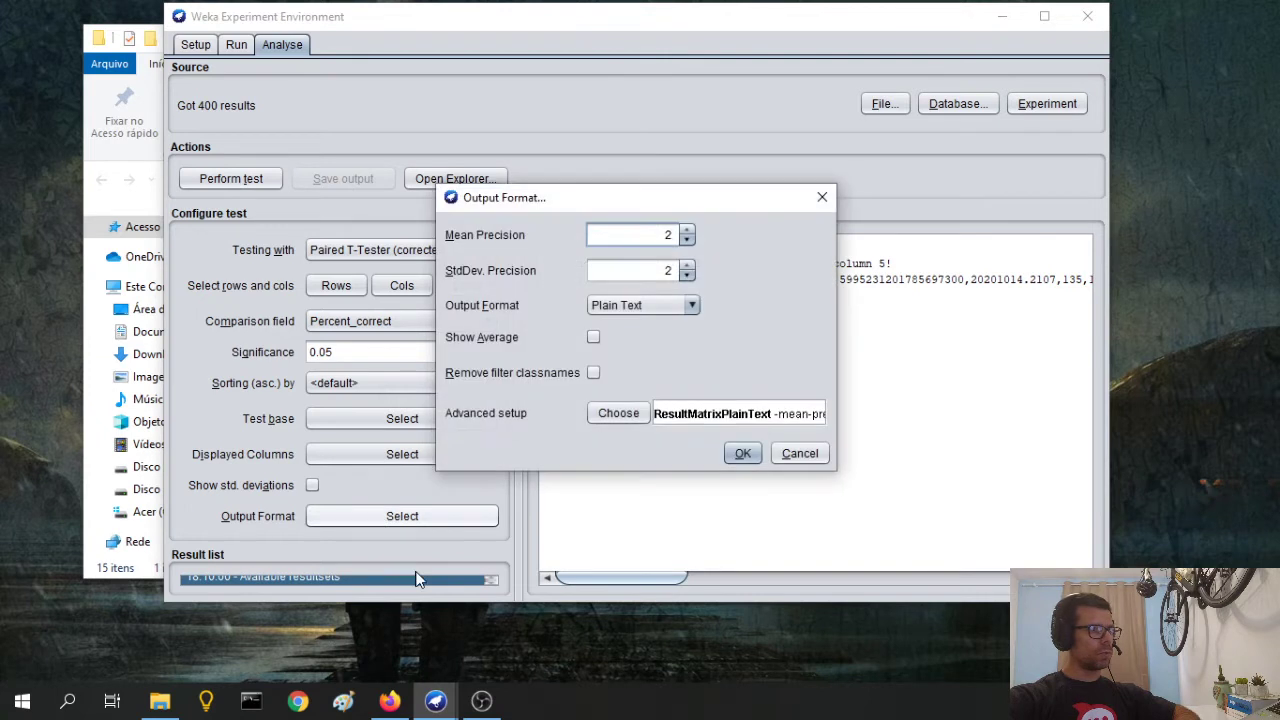
pyautogui.click(593, 339)
pyautogui.click(745, 455)
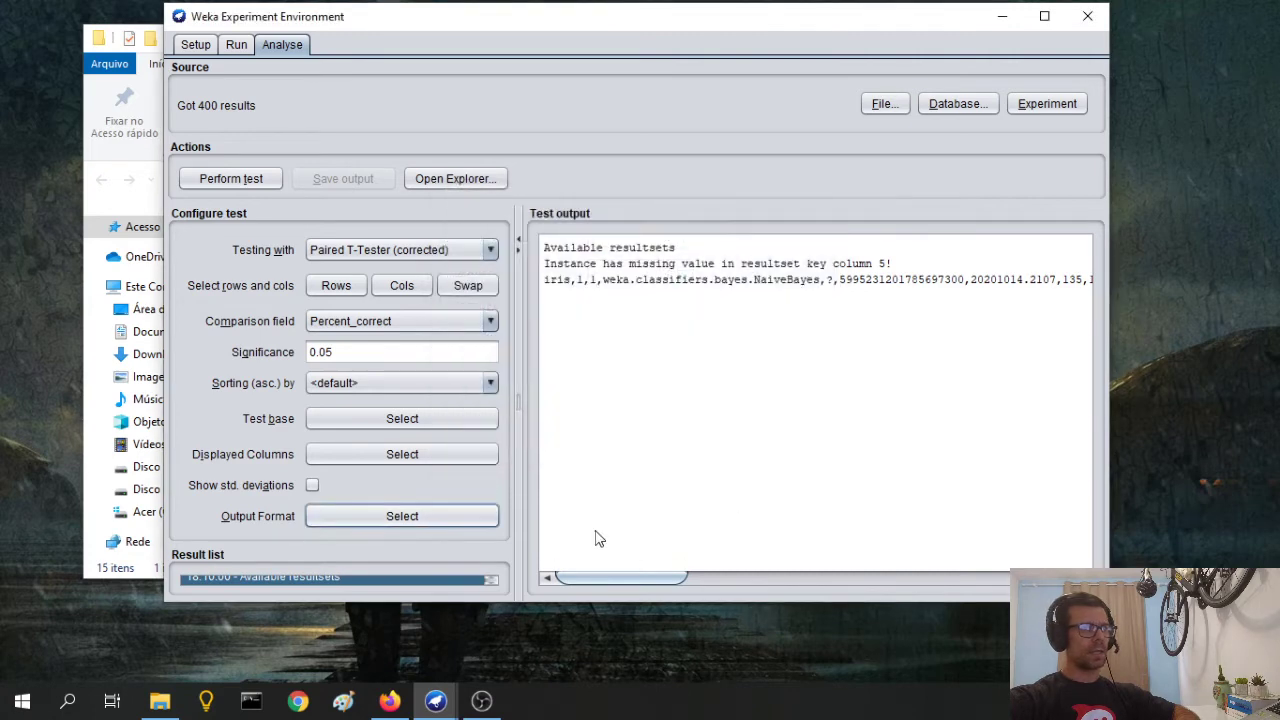
# Step: Perform the corrected paired T-test with Percent_correct as the comparison field and check the test output
pyautogui.click(491, 321)
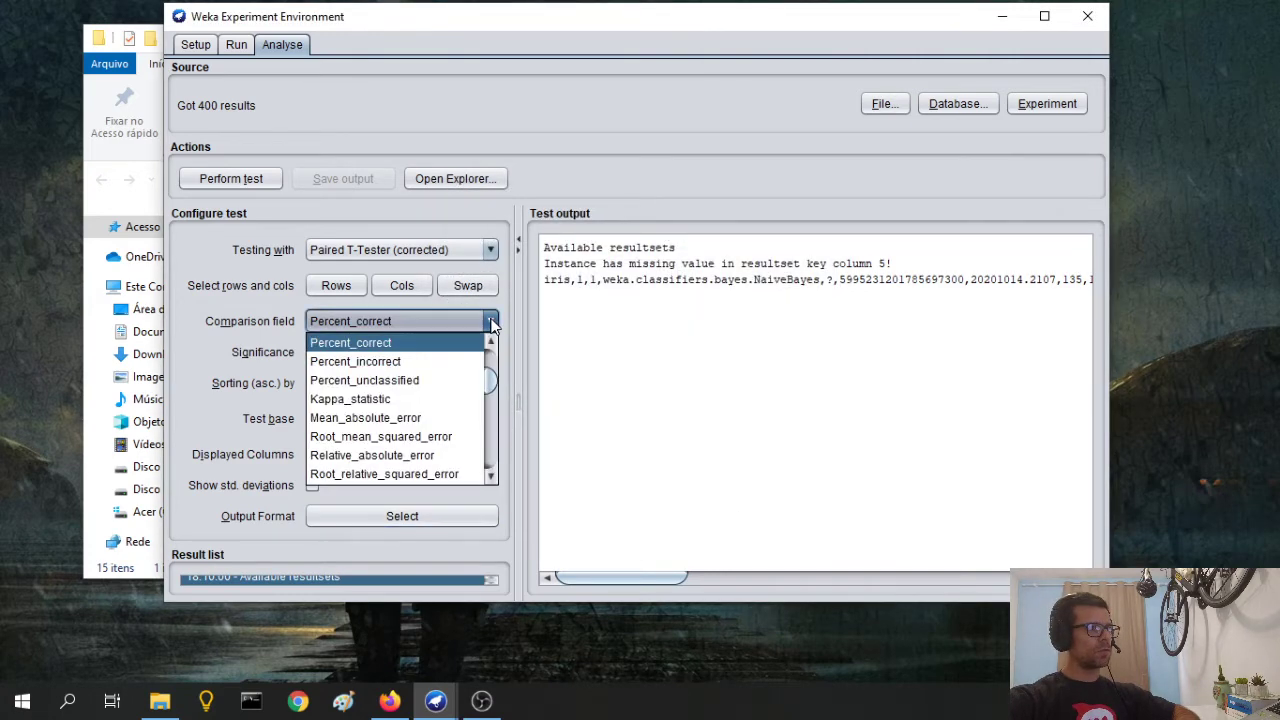
pyautogui.click(391, 345)
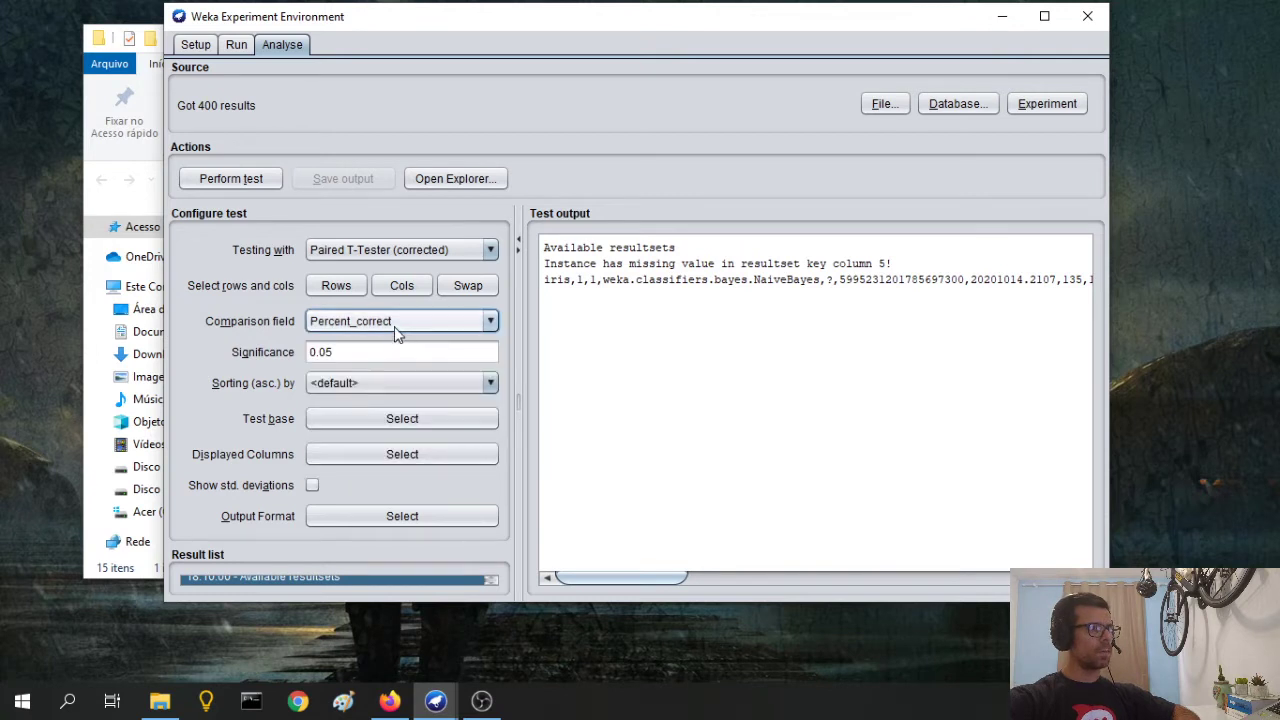
pyautogui.click(226, 178)
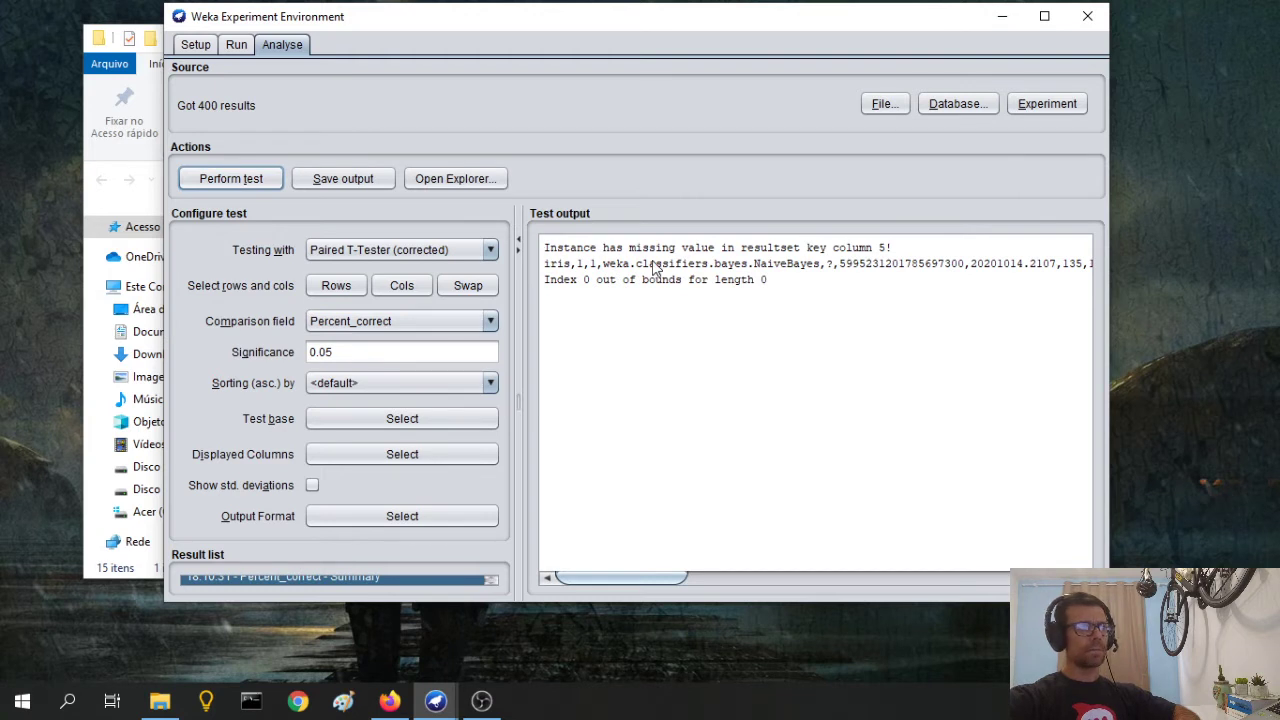
pyautogui.moveTo(660, 580); pyautogui.dragTo(620, 562)
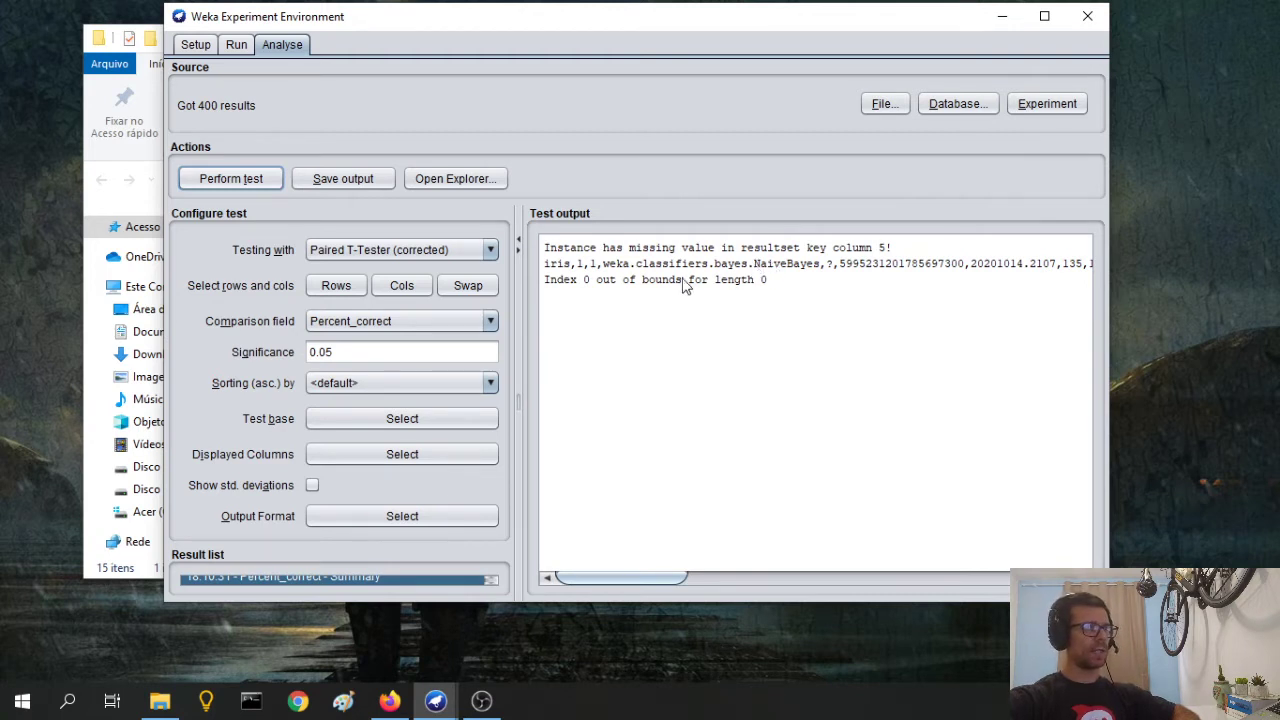
# Step: Replace NaiveBayes in the experiment's algorithms with NaiveBayesUpdateable from the bayes group, using its default options
pyautogui.click(194, 47)
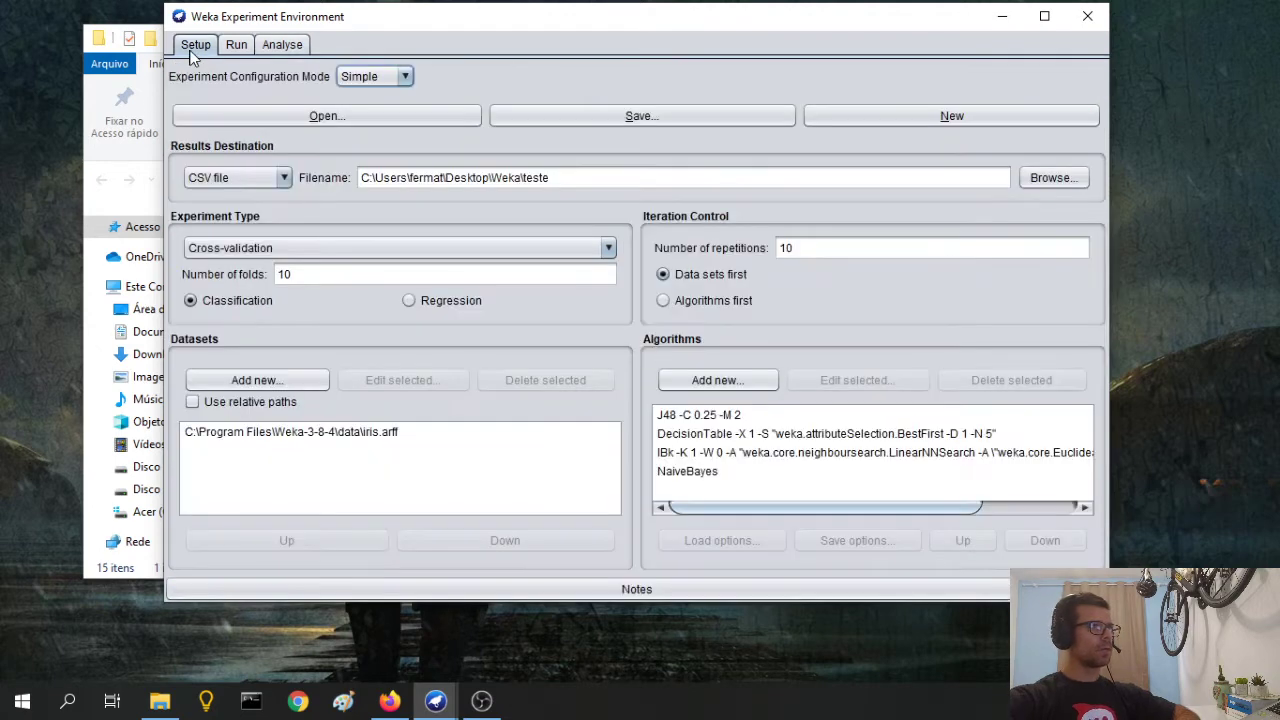
pyautogui.click(703, 474)
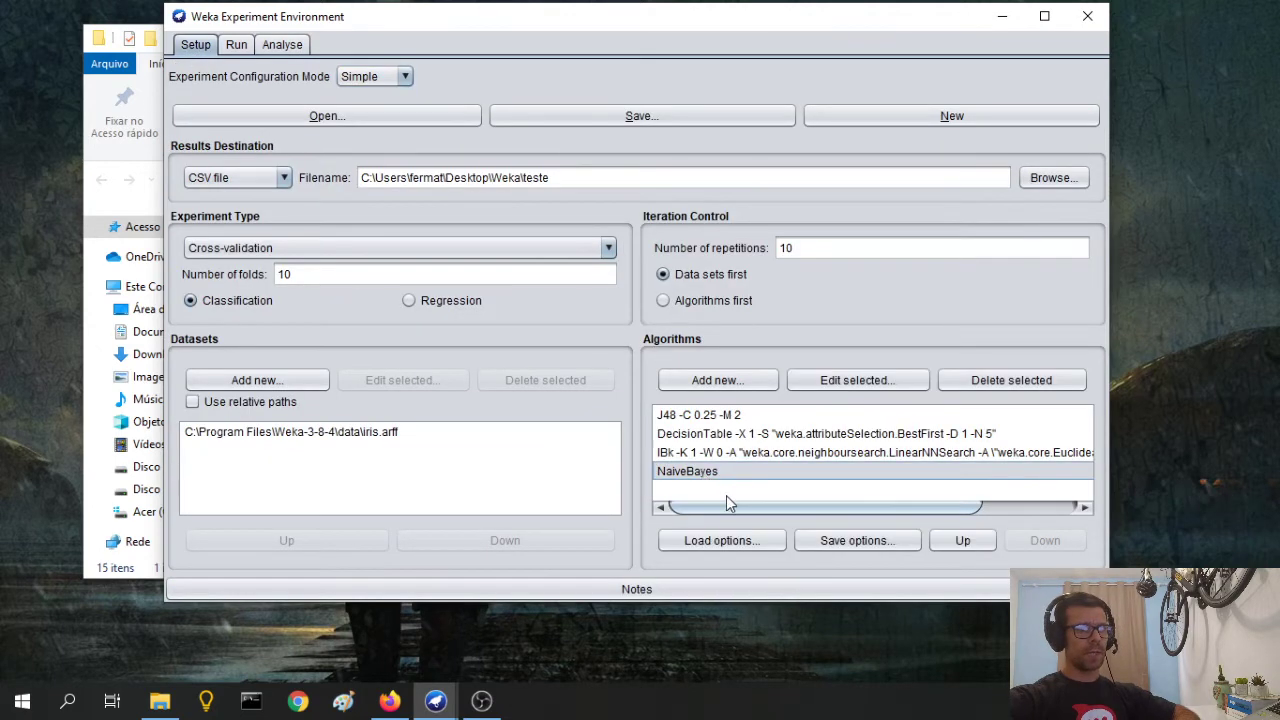
pyautogui.click(995, 378)
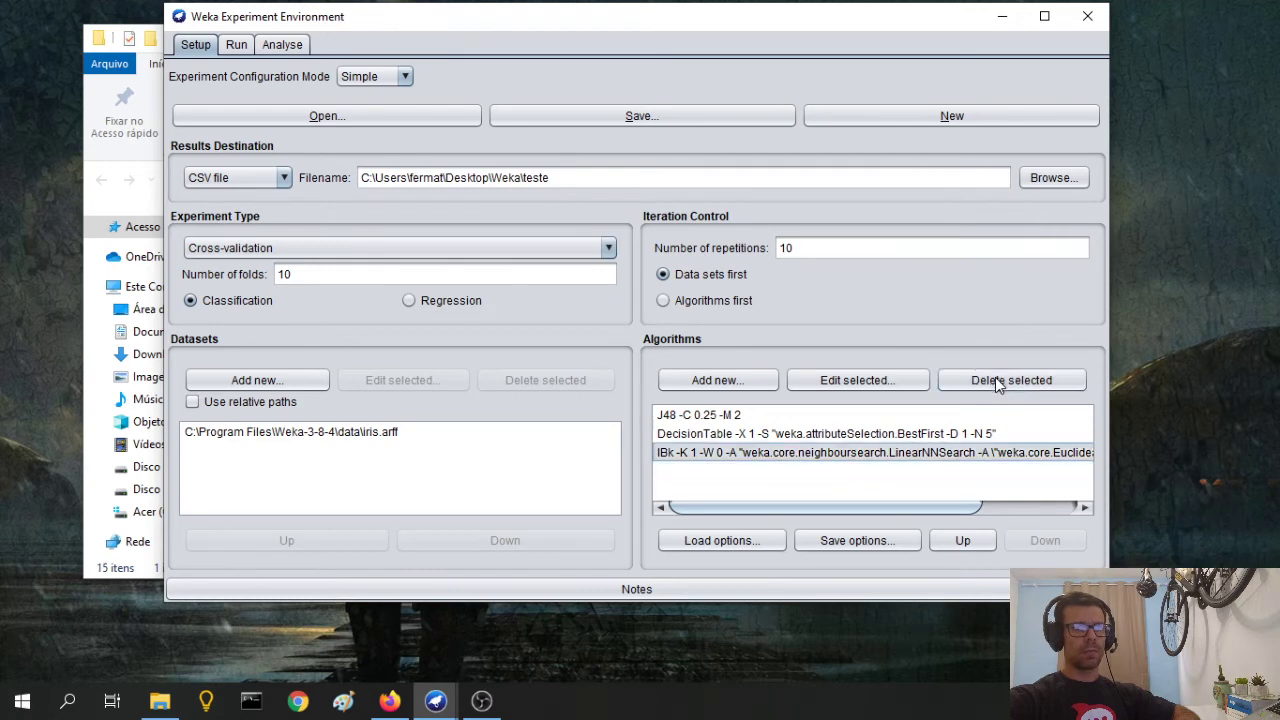
pyautogui.click(720, 382)
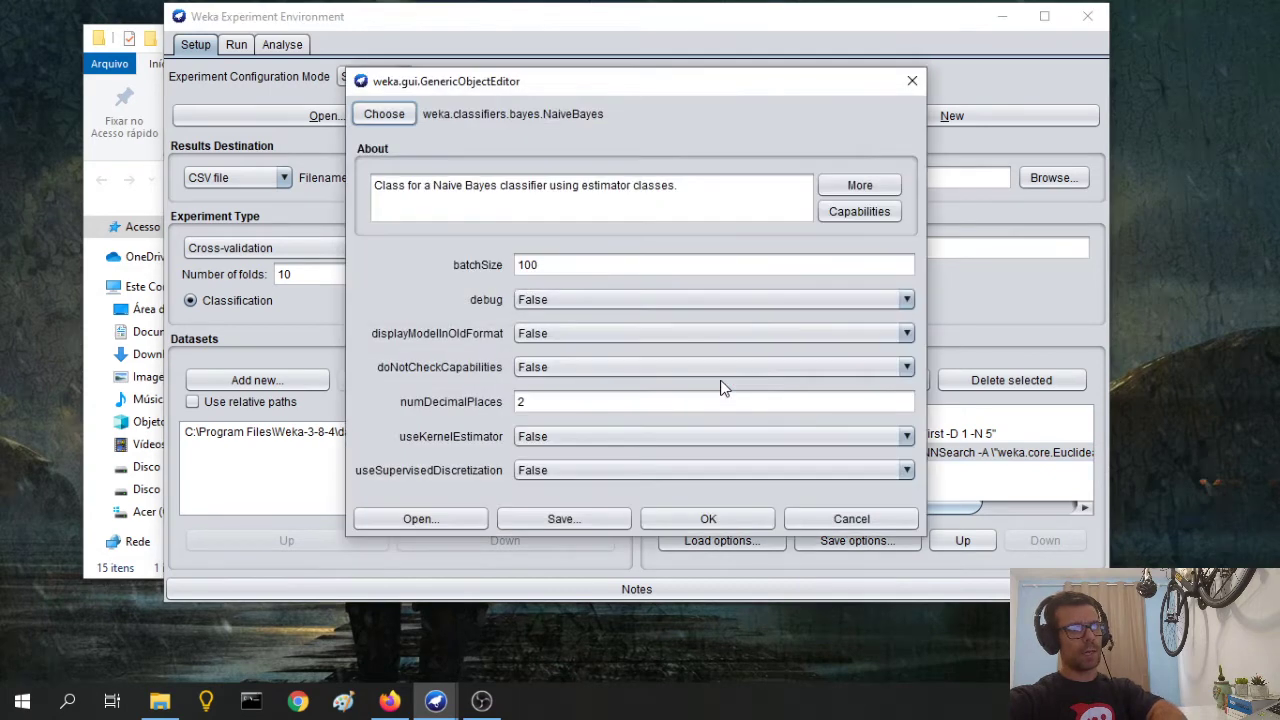
pyautogui.click(386, 116)
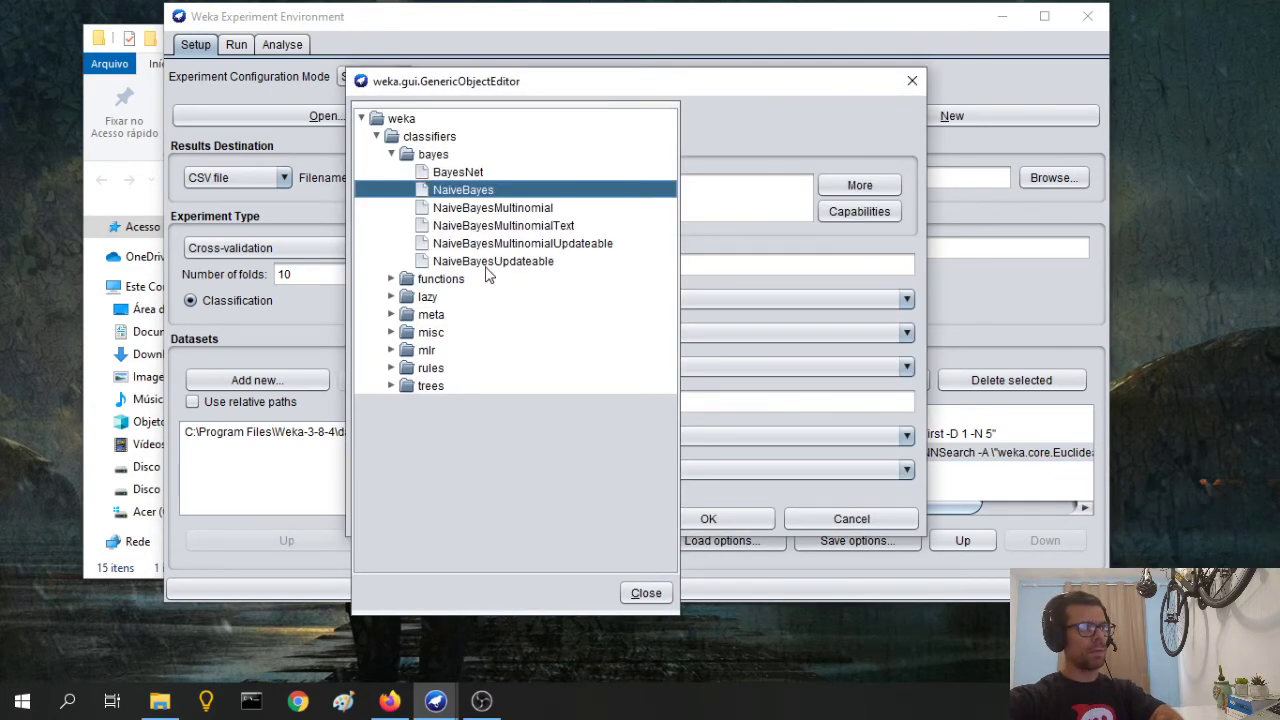
pyautogui.moveTo(490, 272)
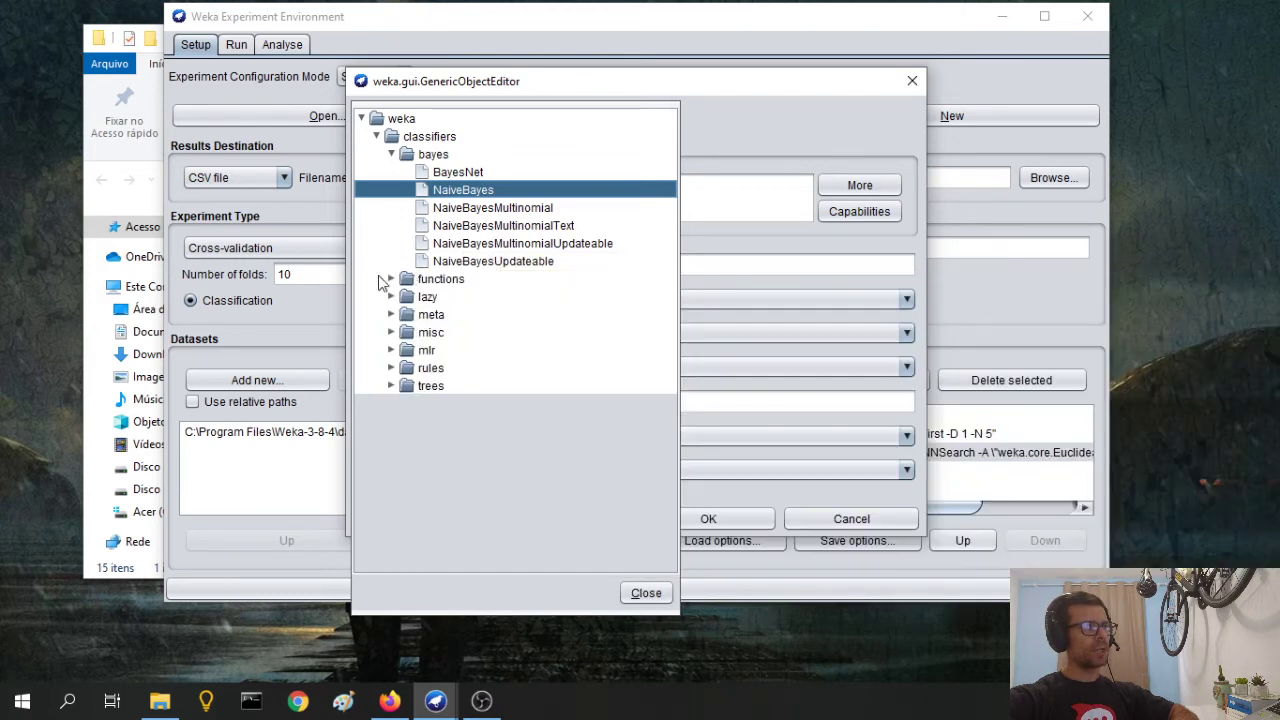
pyautogui.click(481, 263)
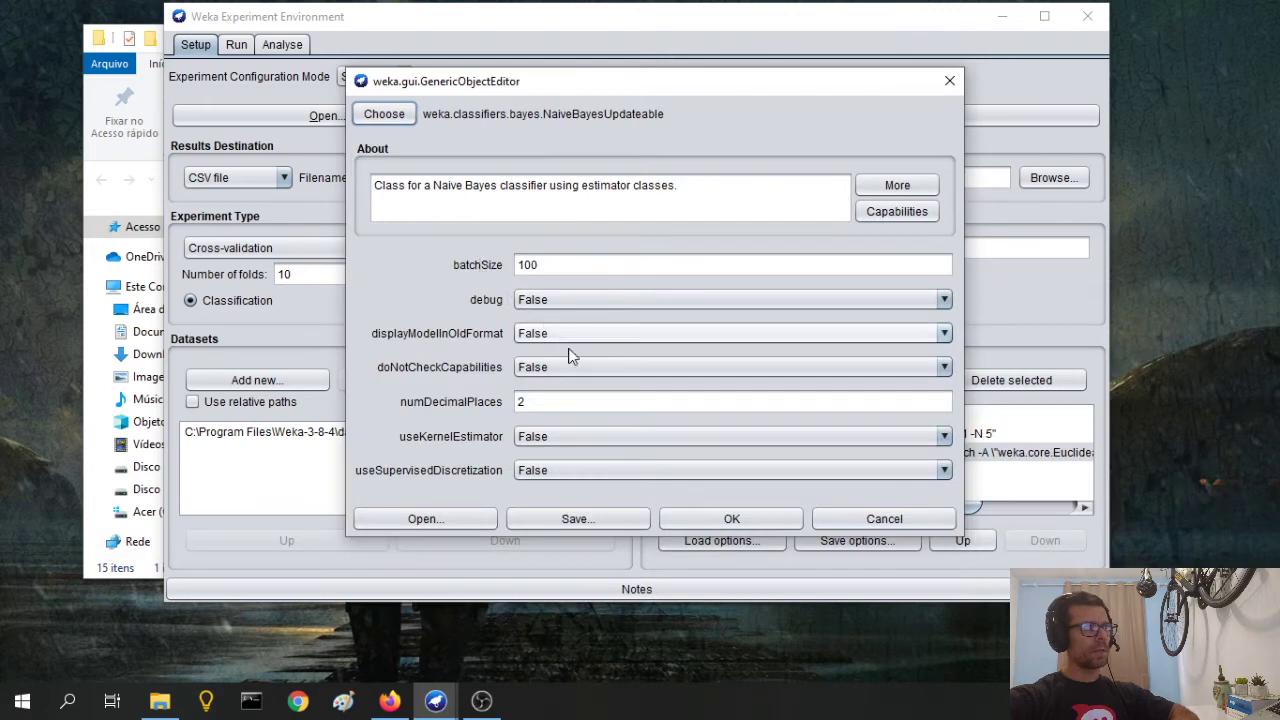
pyautogui.click(774, 519)
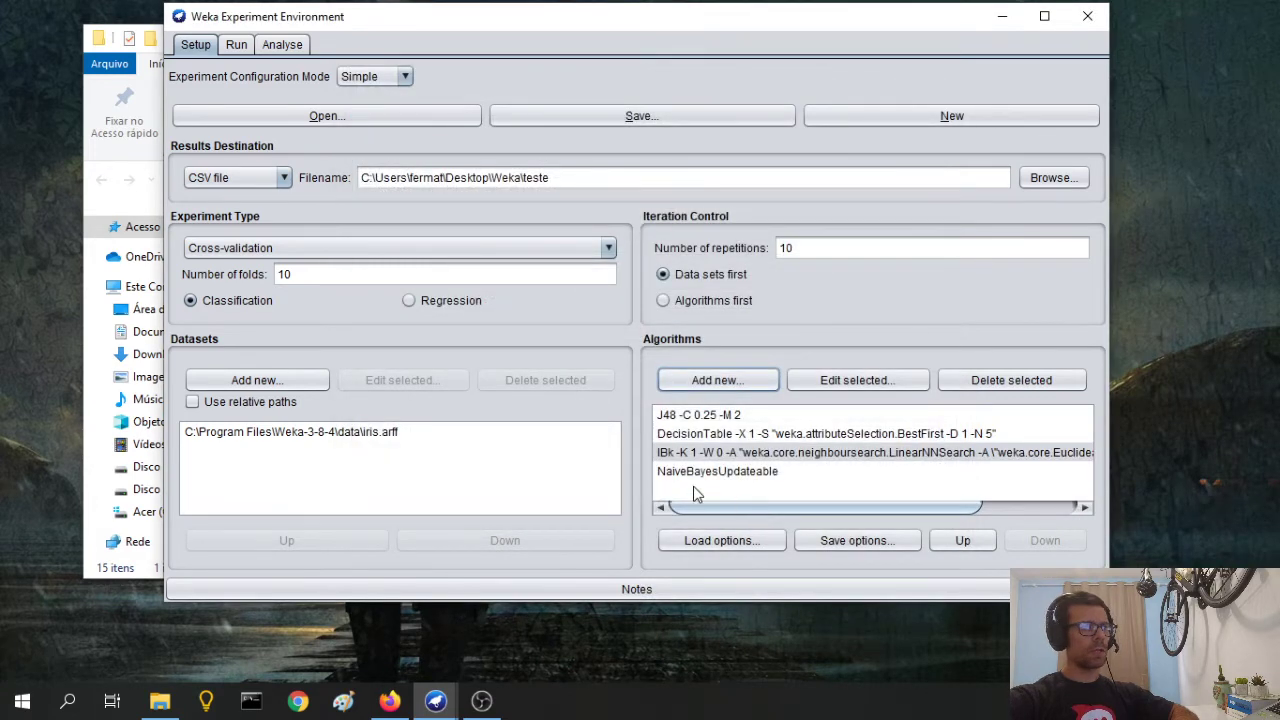
# Step: Rerun the experiment and perform the corrected paired T-test on its newly loaded results
pyautogui.click(236, 44)
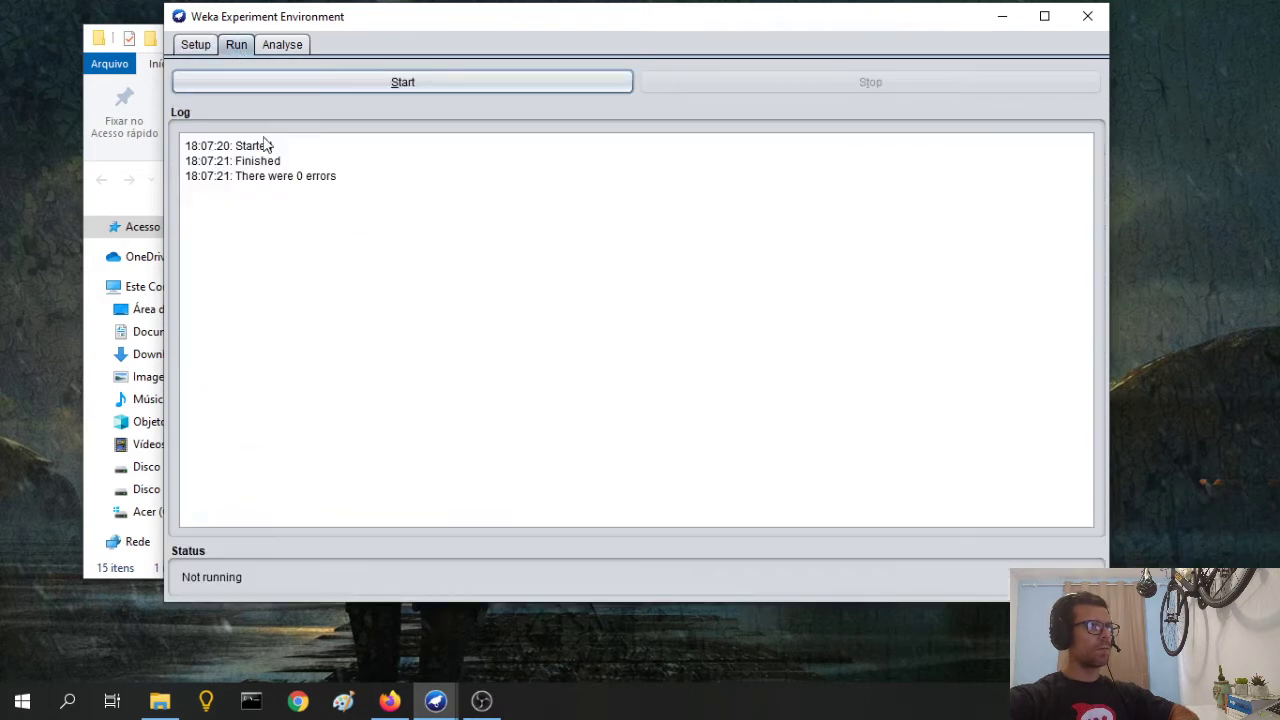
pyautogui.click(321, 82)
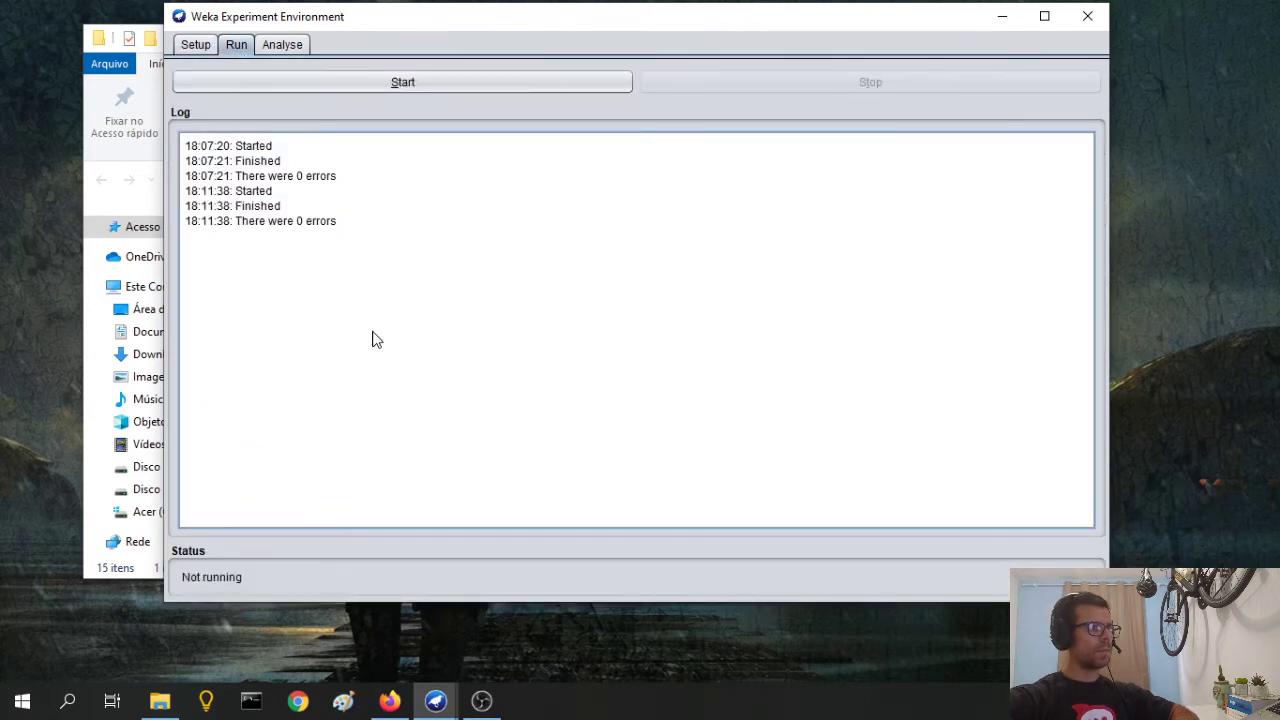
pyautogui.click(281, 46)
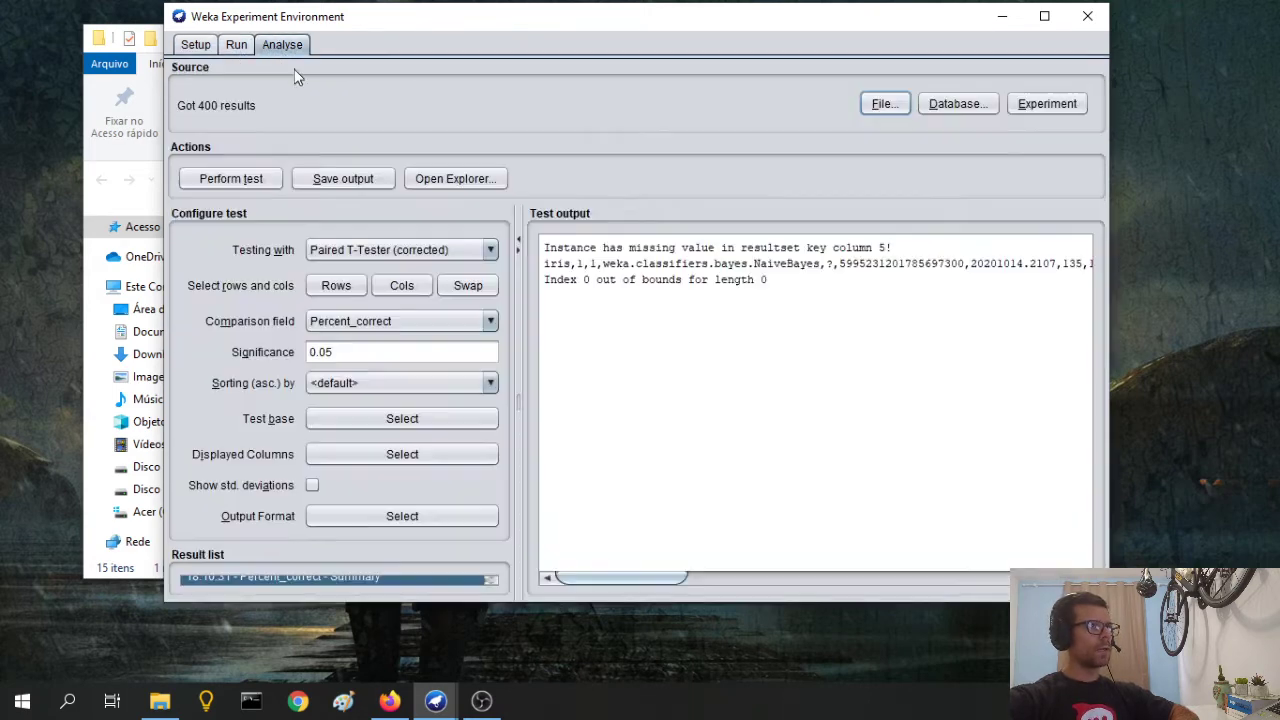
pyautogui.click(1030, 104)
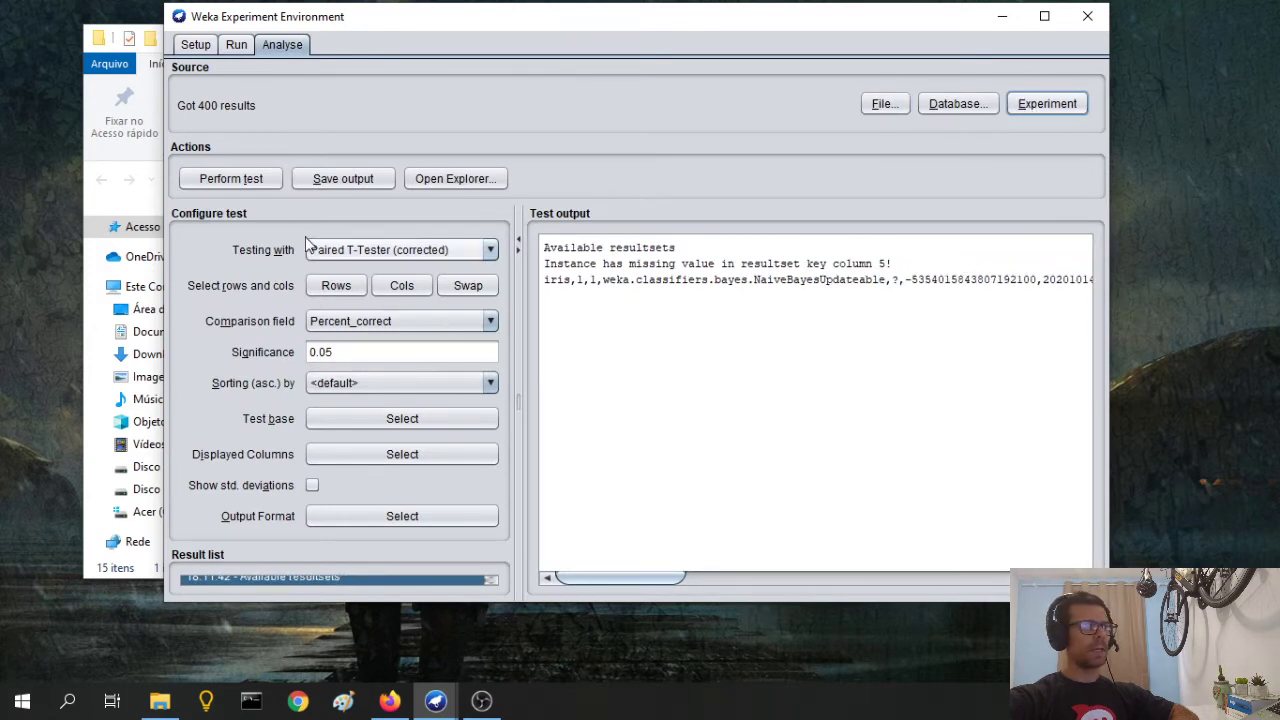
pyautogui.click(245, 182)
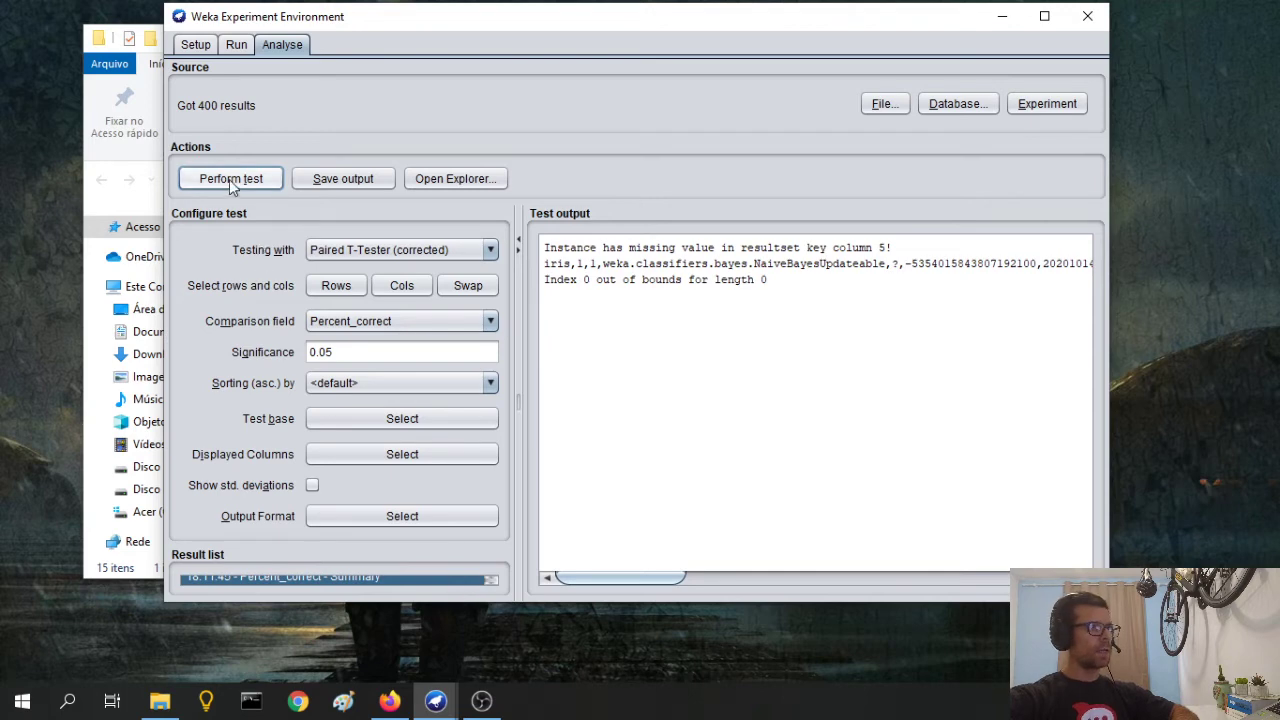
# Step: Replace NaiveBayesUpdateable in the experiment's algorithms with NaiveBayesMultinomialText from the bayes group, using its default options
pyautogui.click(193, 45)
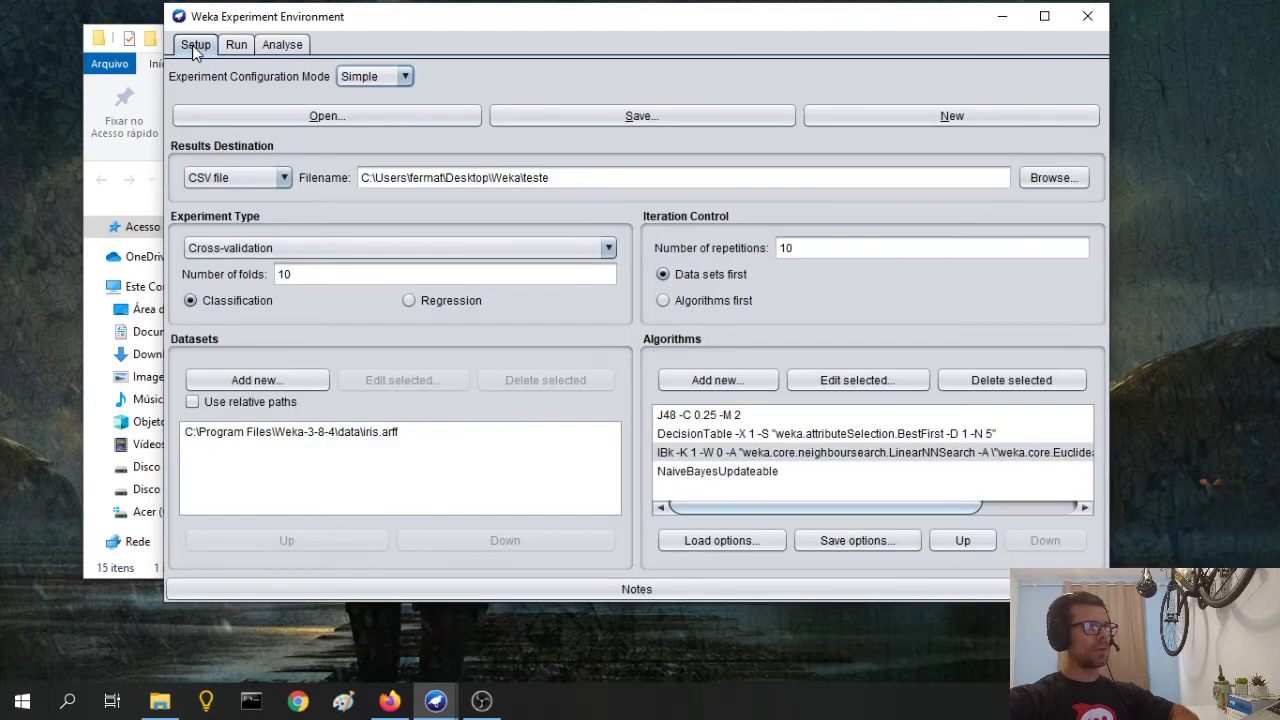
pyautogui.click(697, 474)
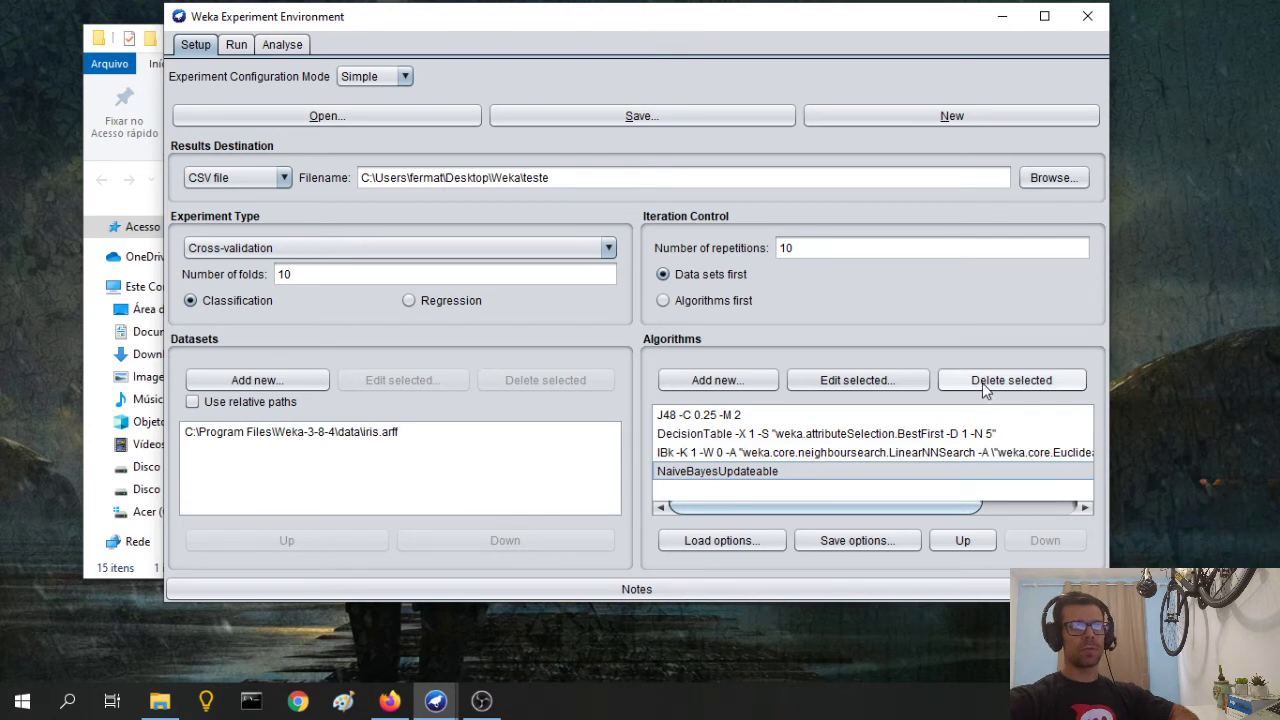
pyautogui.click(1010, 381)
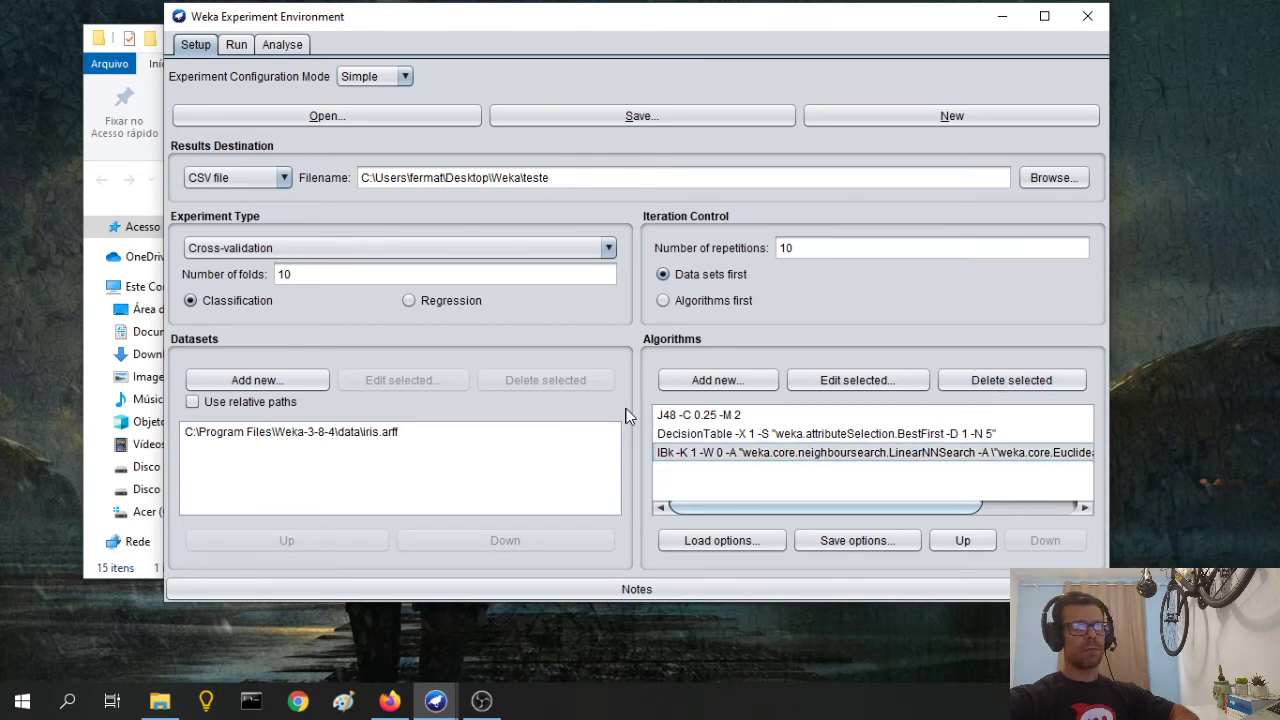
pyautogui.click(745, 382)
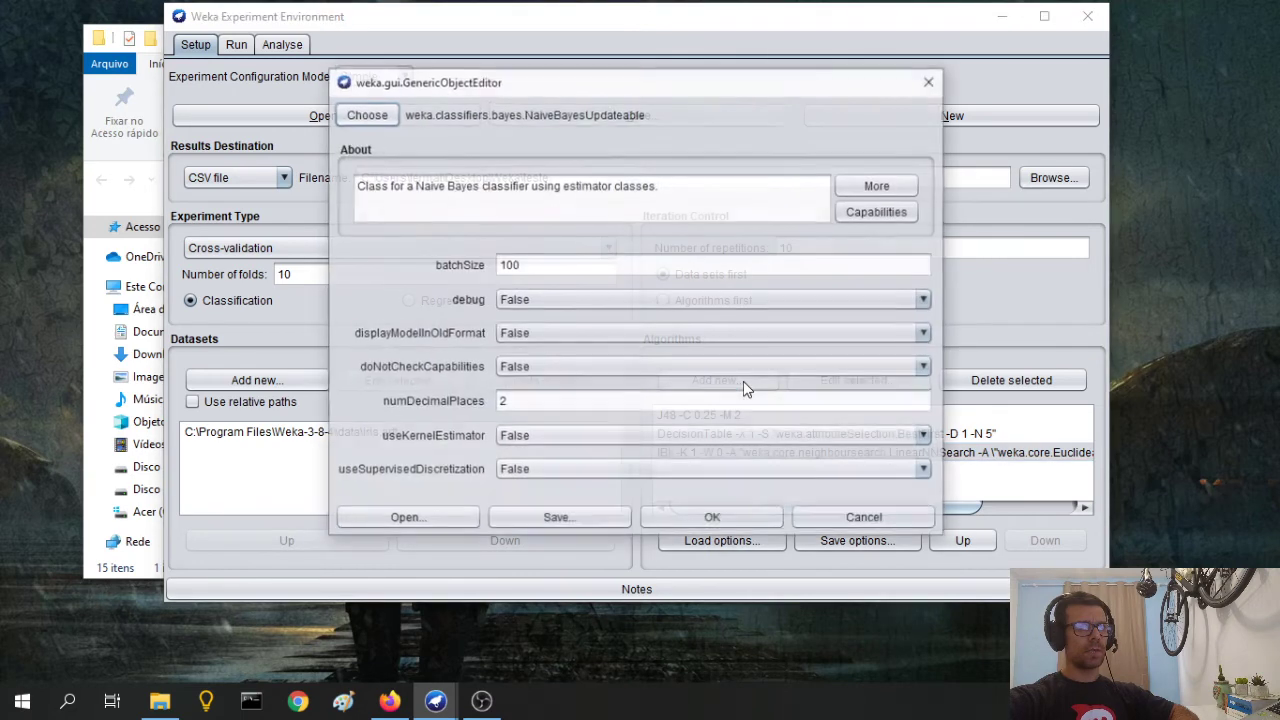
pyautogui.click(362, 114)
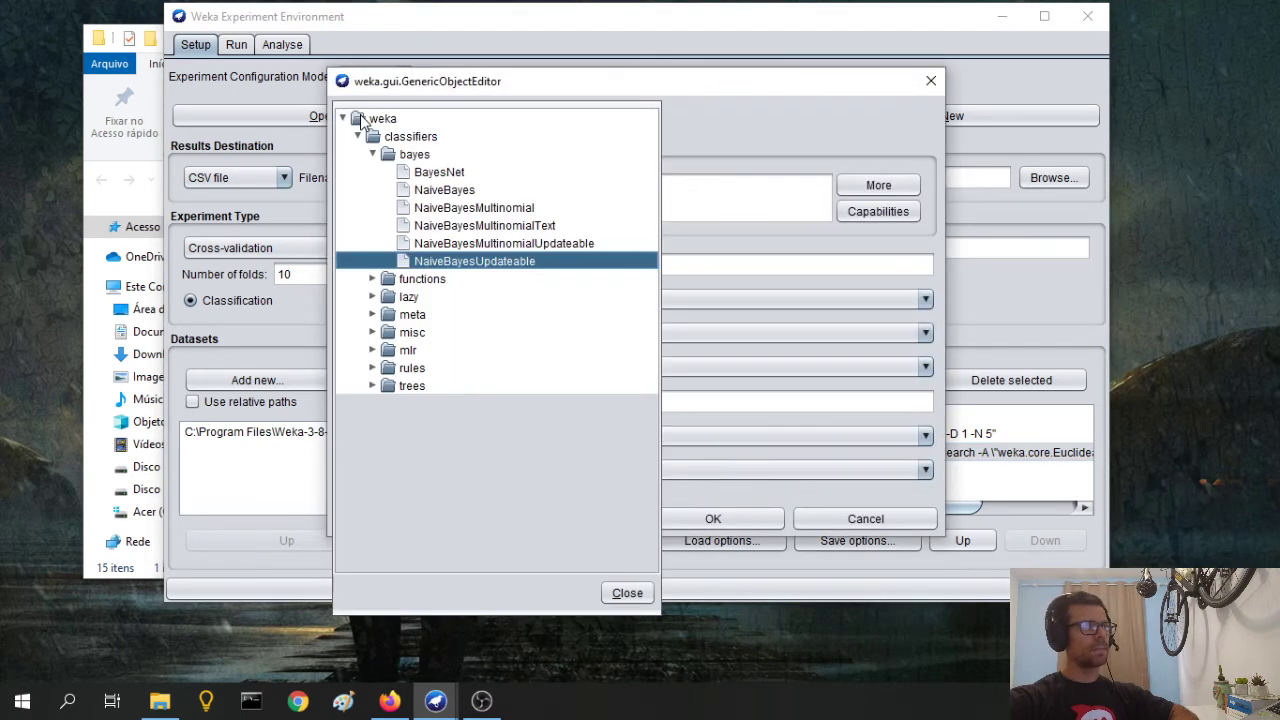
pyautogui.click(491, 228)
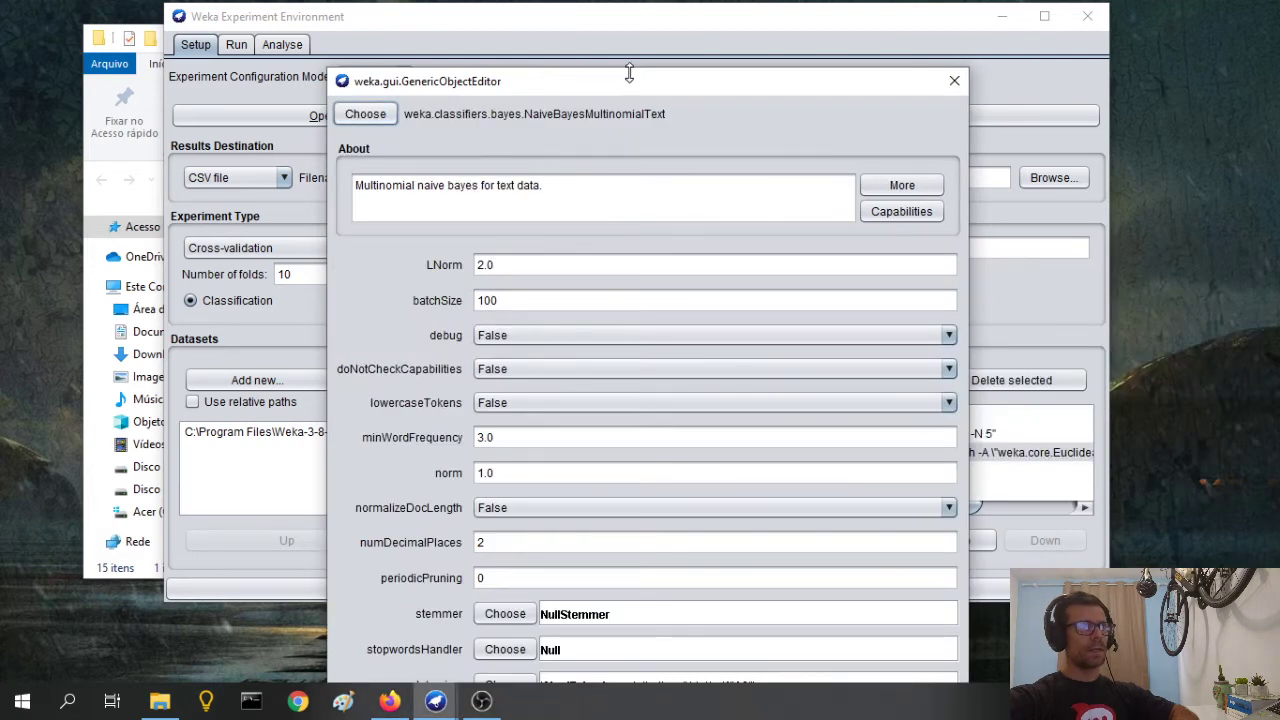
pyautogui.moveTo(629, 73)
pyautogui.mouseDown()
pyautogui.moveTo(646, 188)
pyautogui.moveTo(616, 51)
pyautogui.mouseUp()
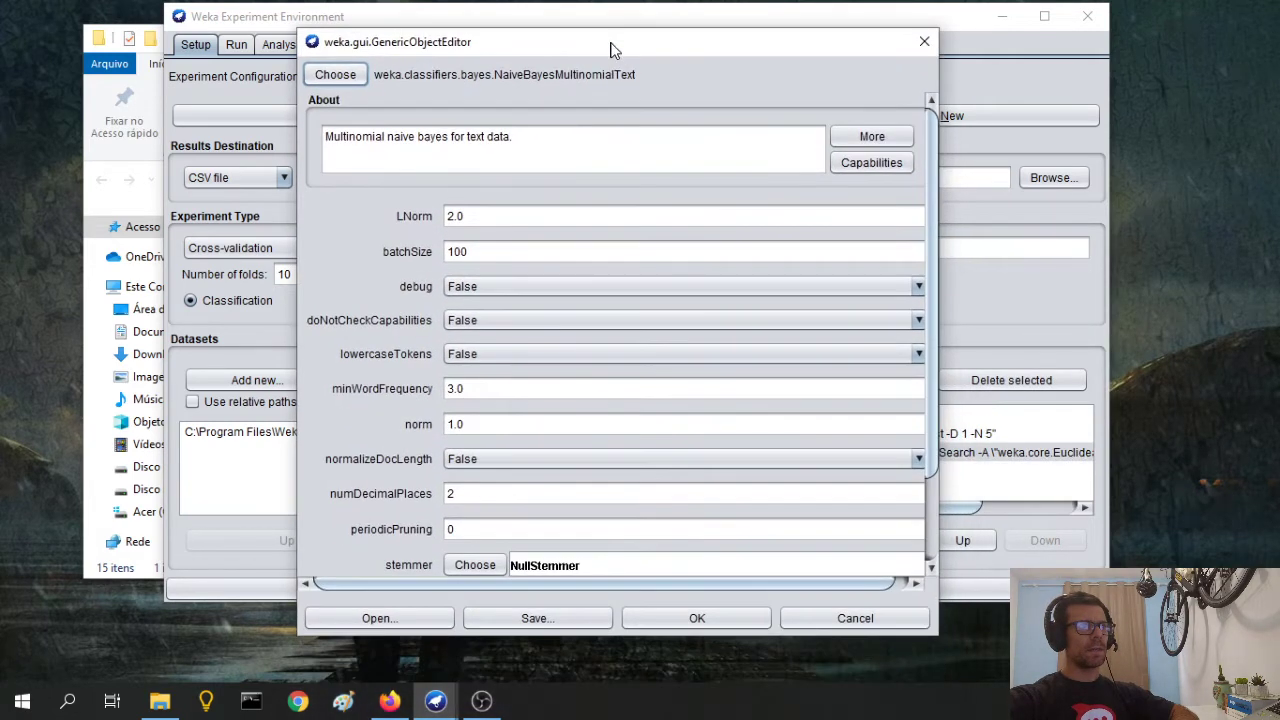
pyautogui.click(687, 619)
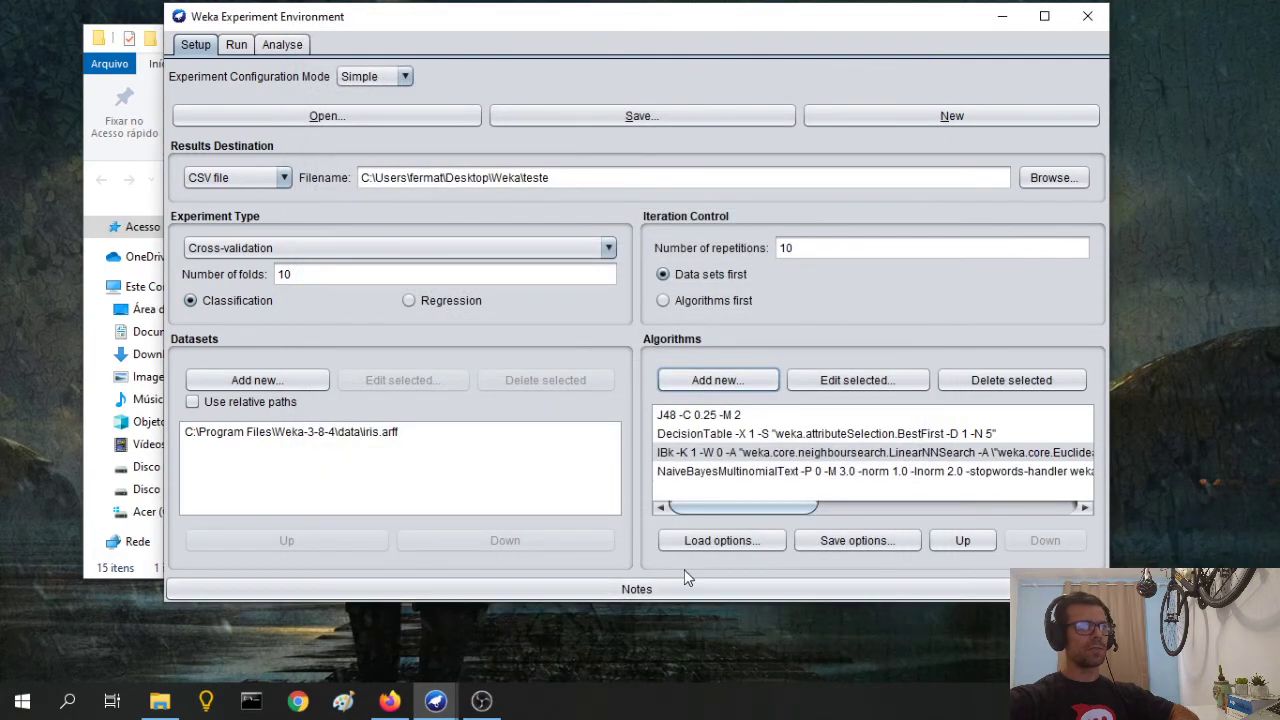
# Step: Rerun the experiment and load its new results for analysis
pyautogui.click(236, 44)
pyautogui.click(306, 80)
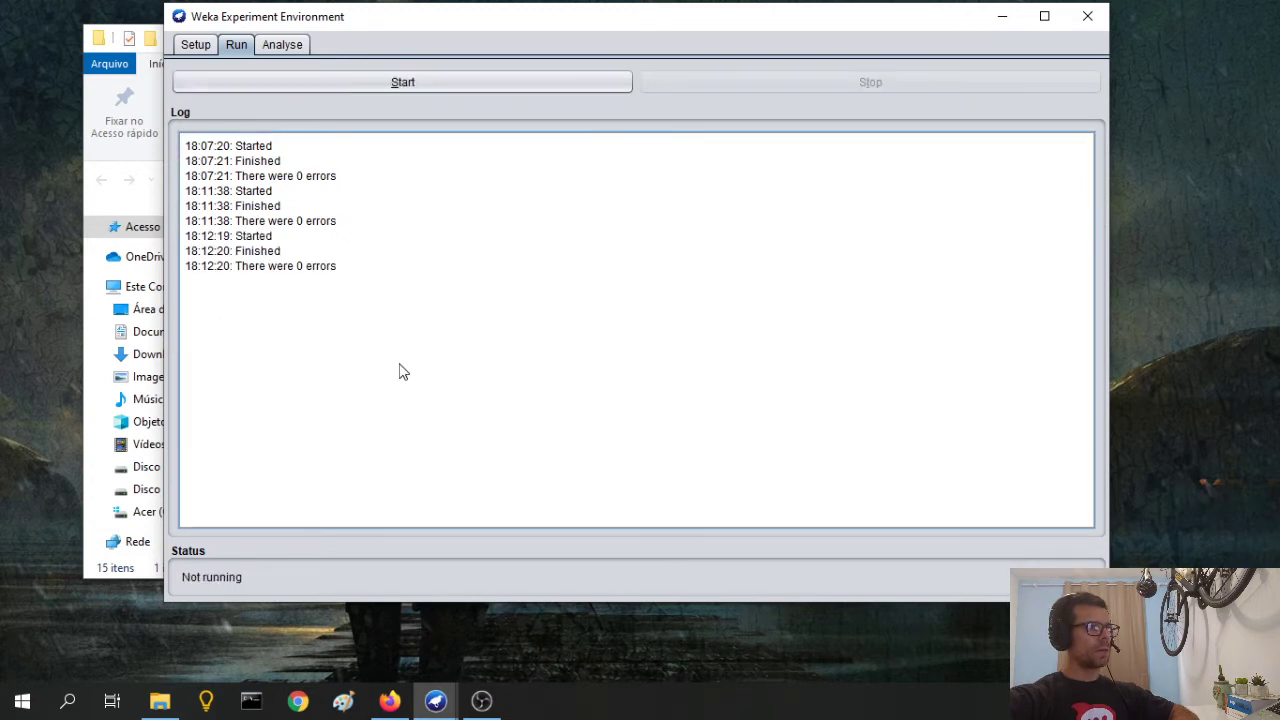
pyautogui.click(270, 44)
pyautogui.click(1052, 109)
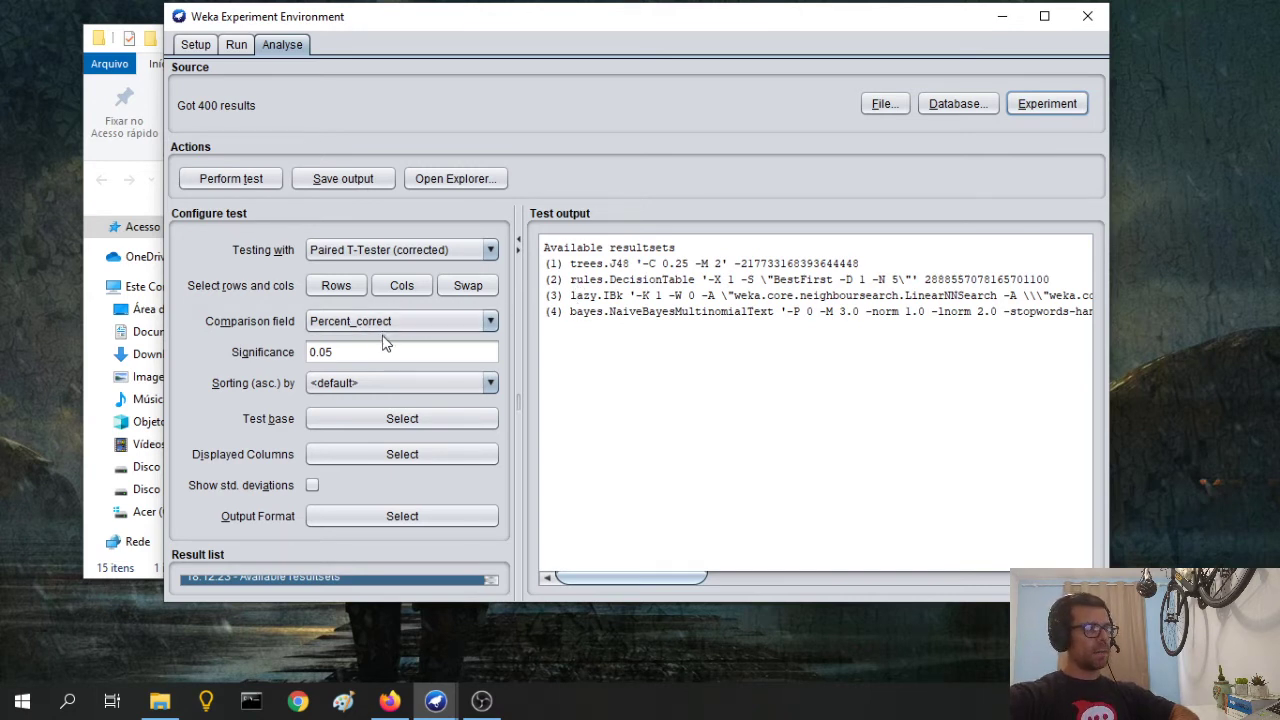
# Step: Accept the plain text output format with Show Average enabled and perform the corrected paired T-test on Percent_correct
pyautogui.click(380, 518)
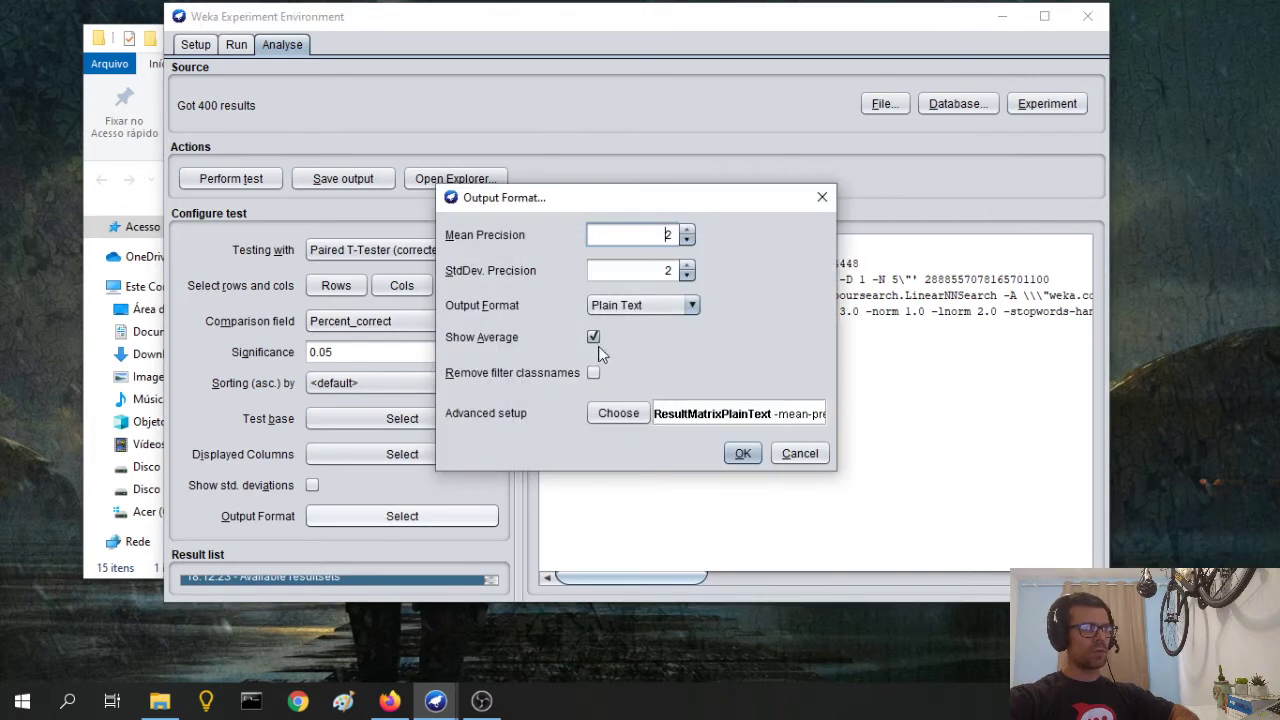
pyautogui.click(740, 455)
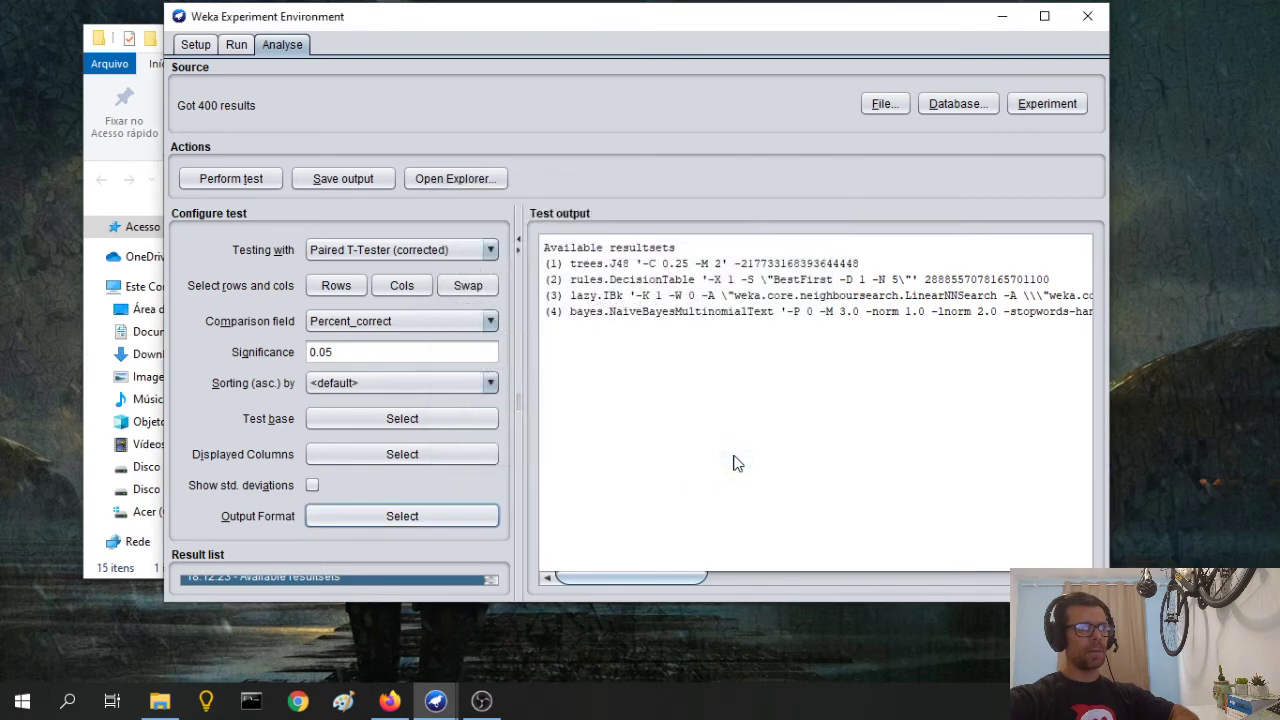
pyautogui.click(252, 182)
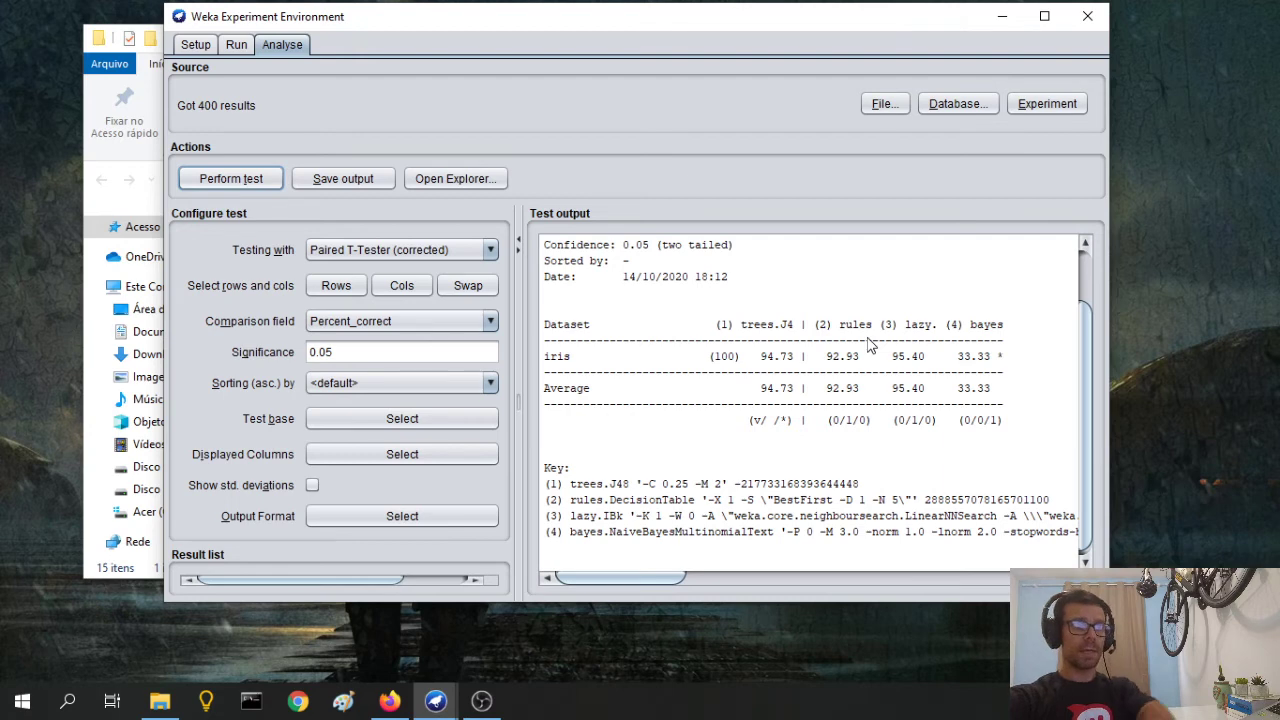
# Step: Switch to the Weka folder and open the teste results file in LibreOffice Calc with the comma-separated UTF-8 import settings
pyautogui.click(194, 44)
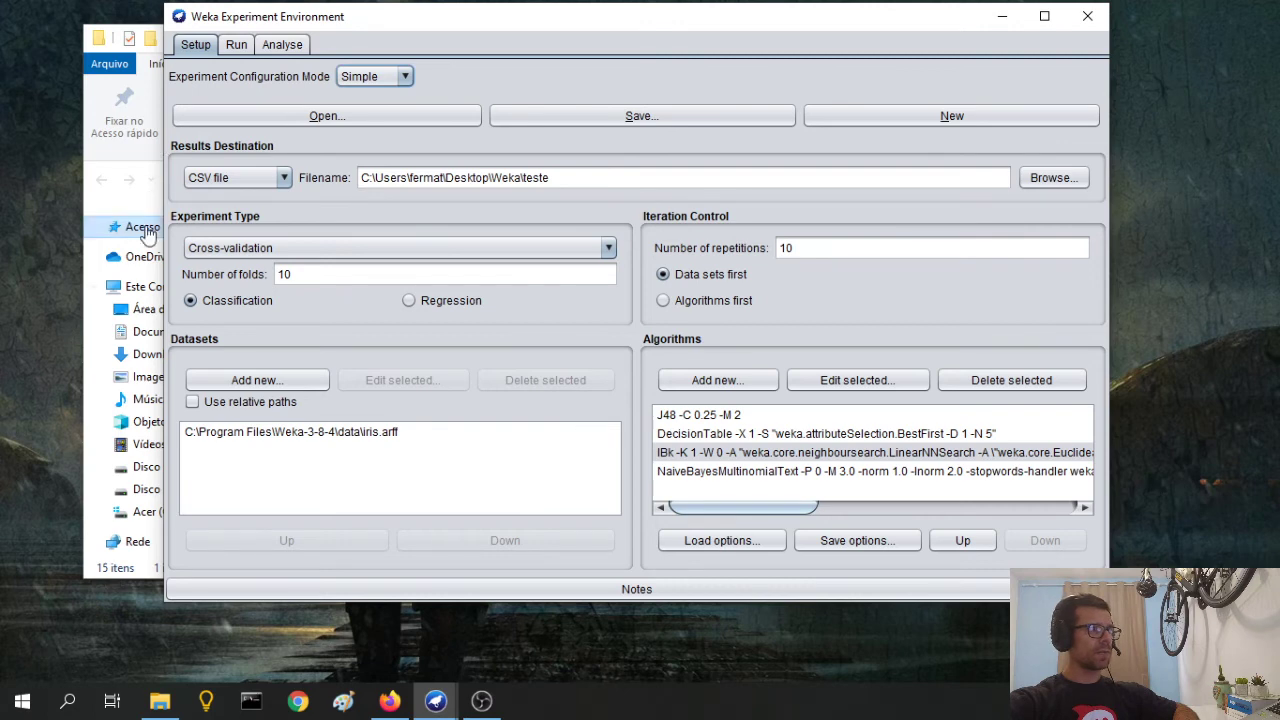
pyautogui.click(142, 192)
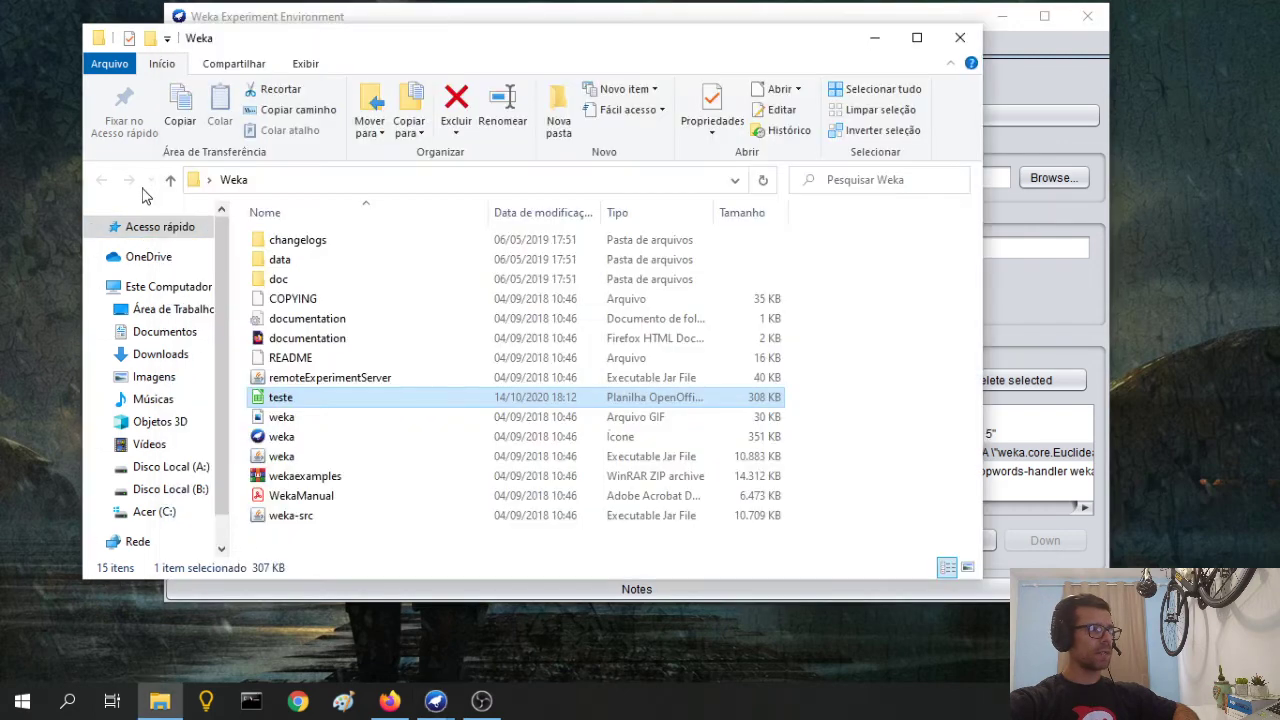
pyautogui.click(285, 400)
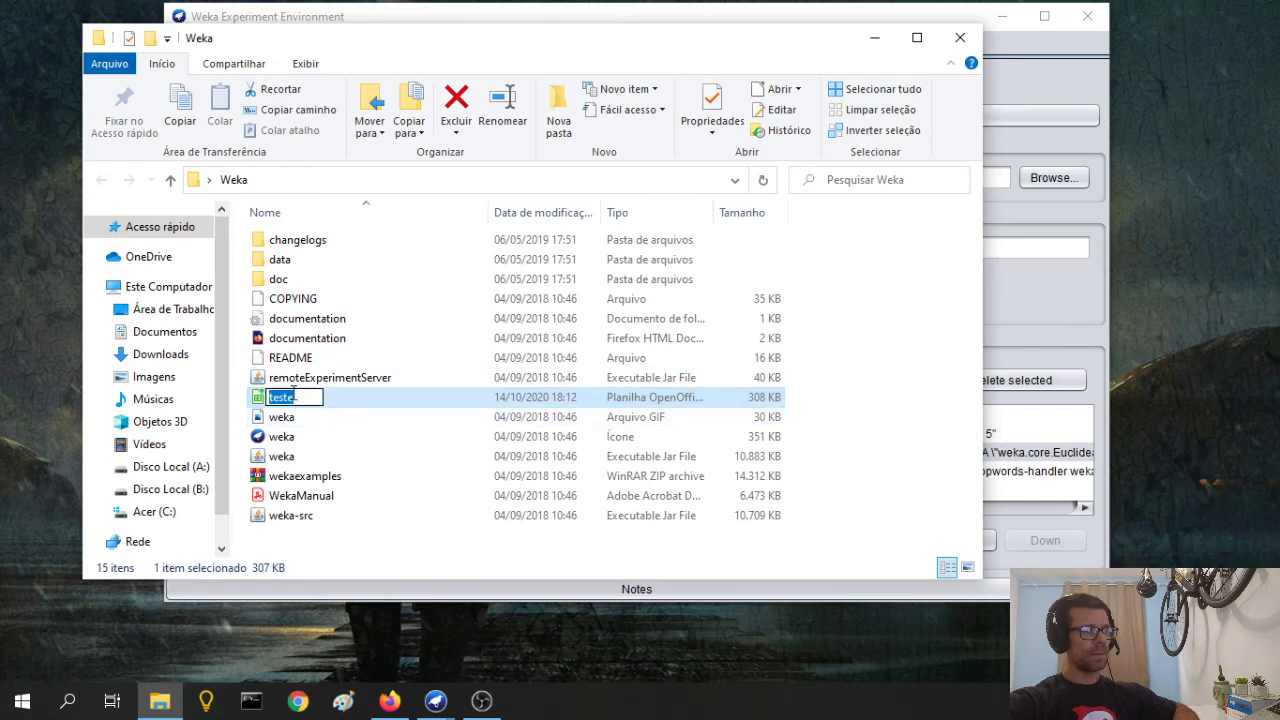
pyautogui.press('Escape')
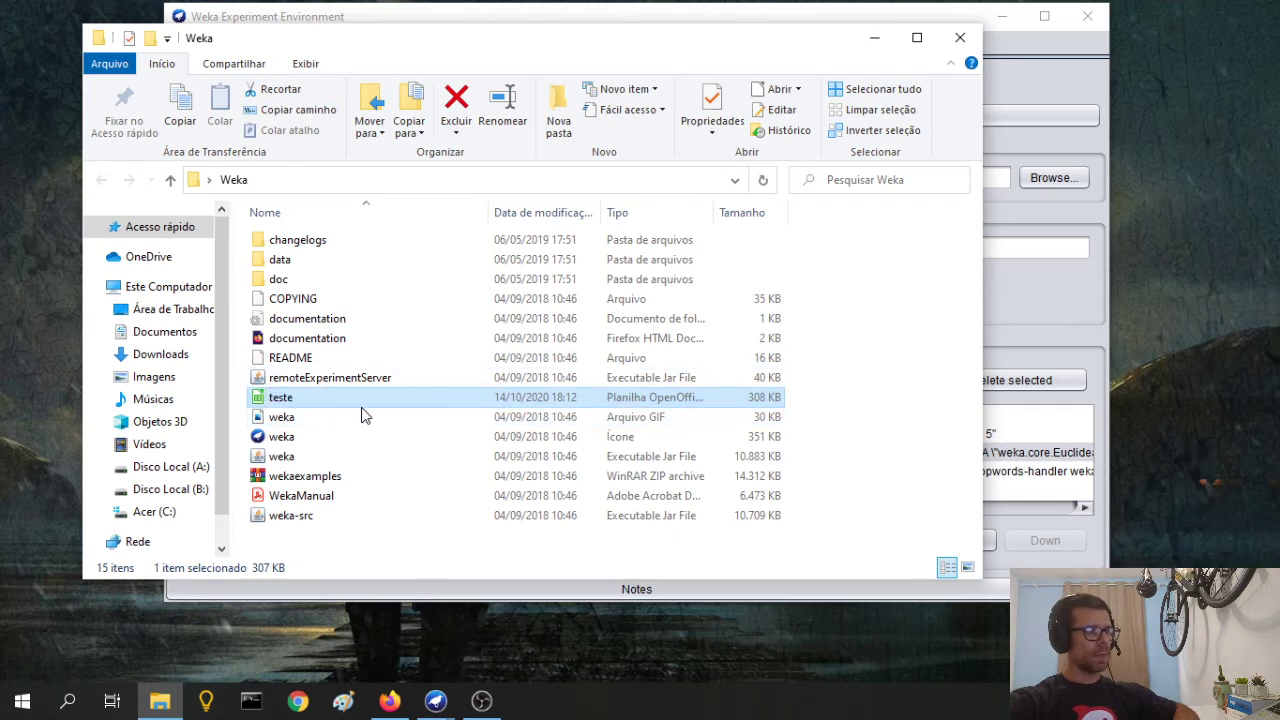
pyautogui.doubleClick(290, 400)
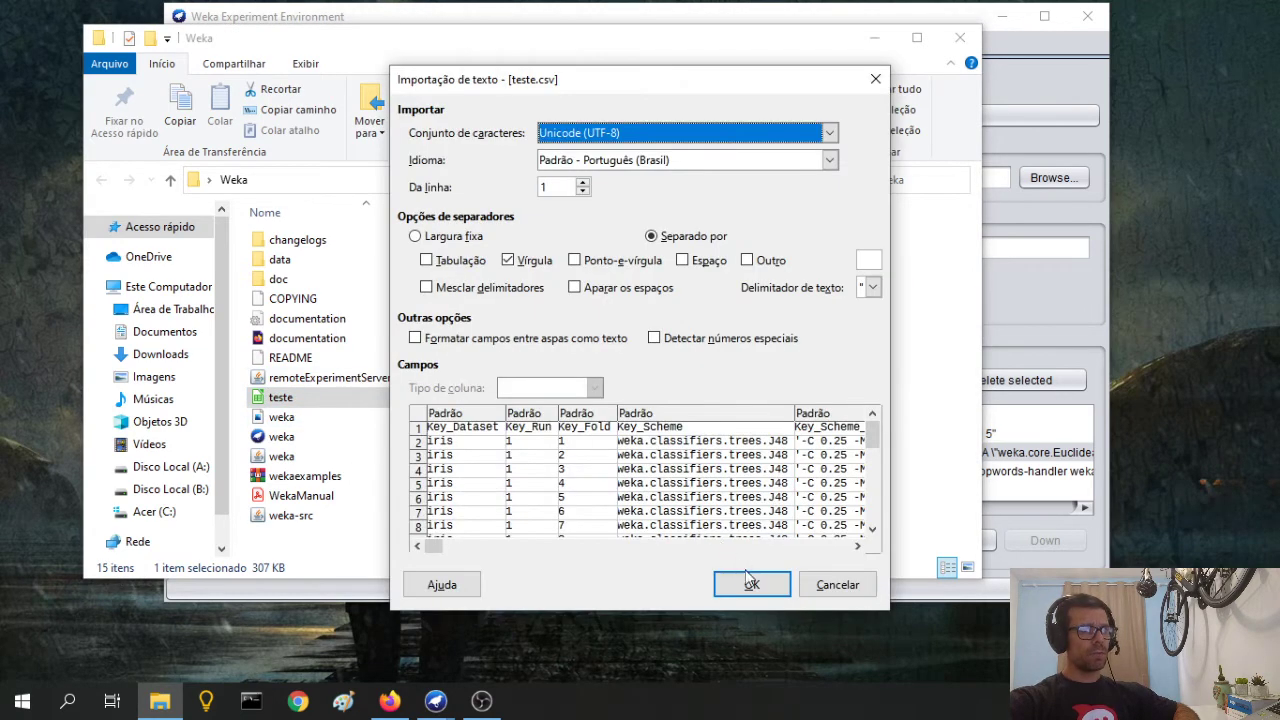
pyautogui.click(750, 582)
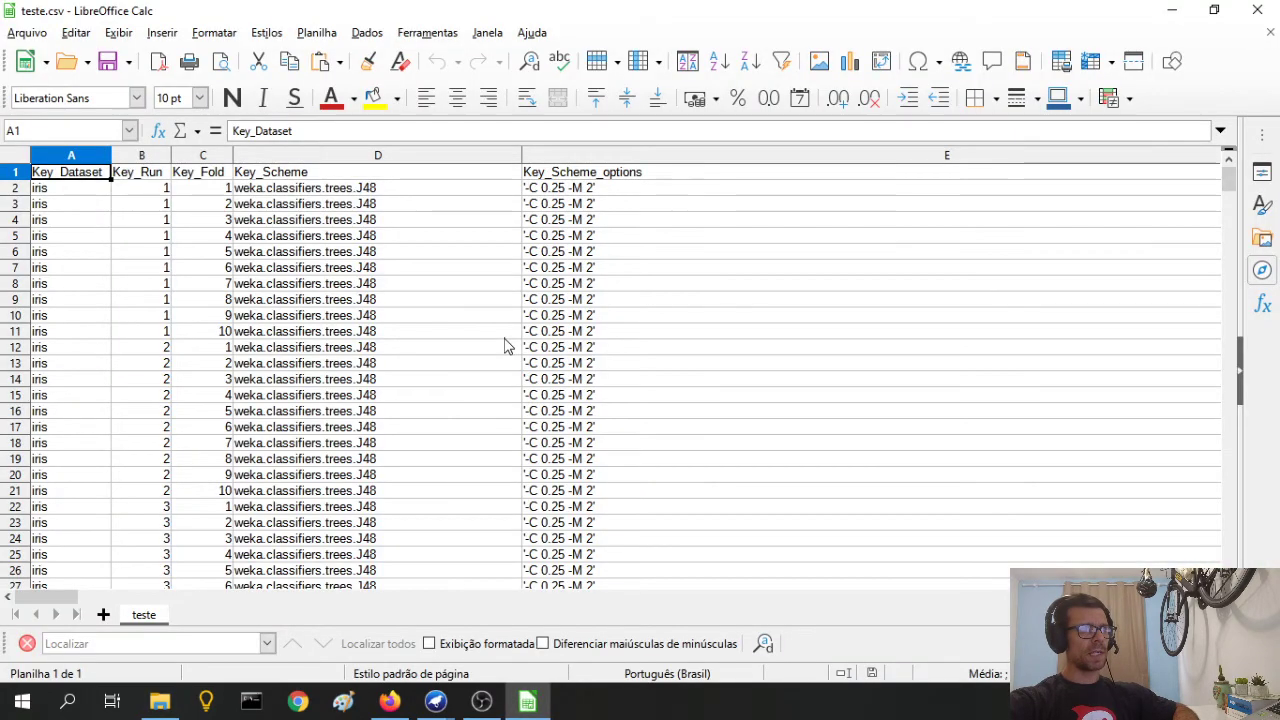
# Step: Examine the run, fold, scheme and option columns of the results spreadsheet, close it and return to the Weka Experiment Environment
pyautogui.scroll(-5, 500, 346)
pyautogui.scroll(5, 400, 494)
pyautogui.scroll(-6, 252, 387)
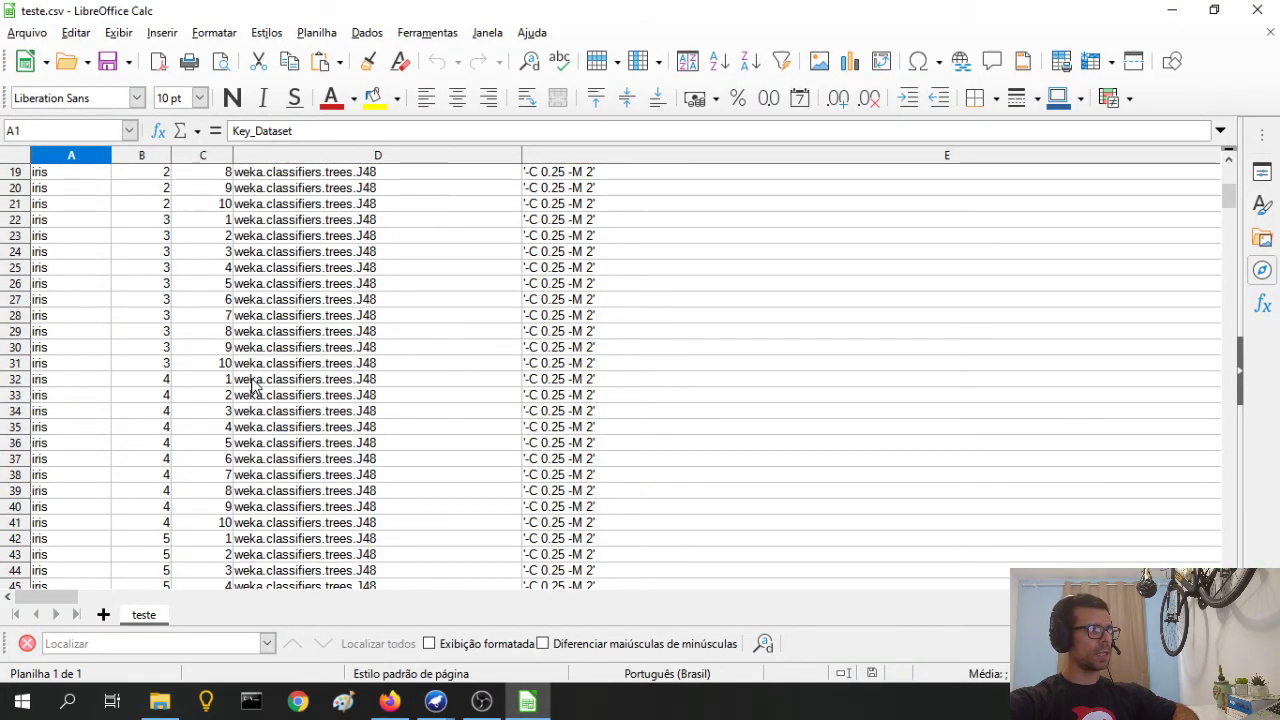
pyautogui.scroll(-15, 252, 387)
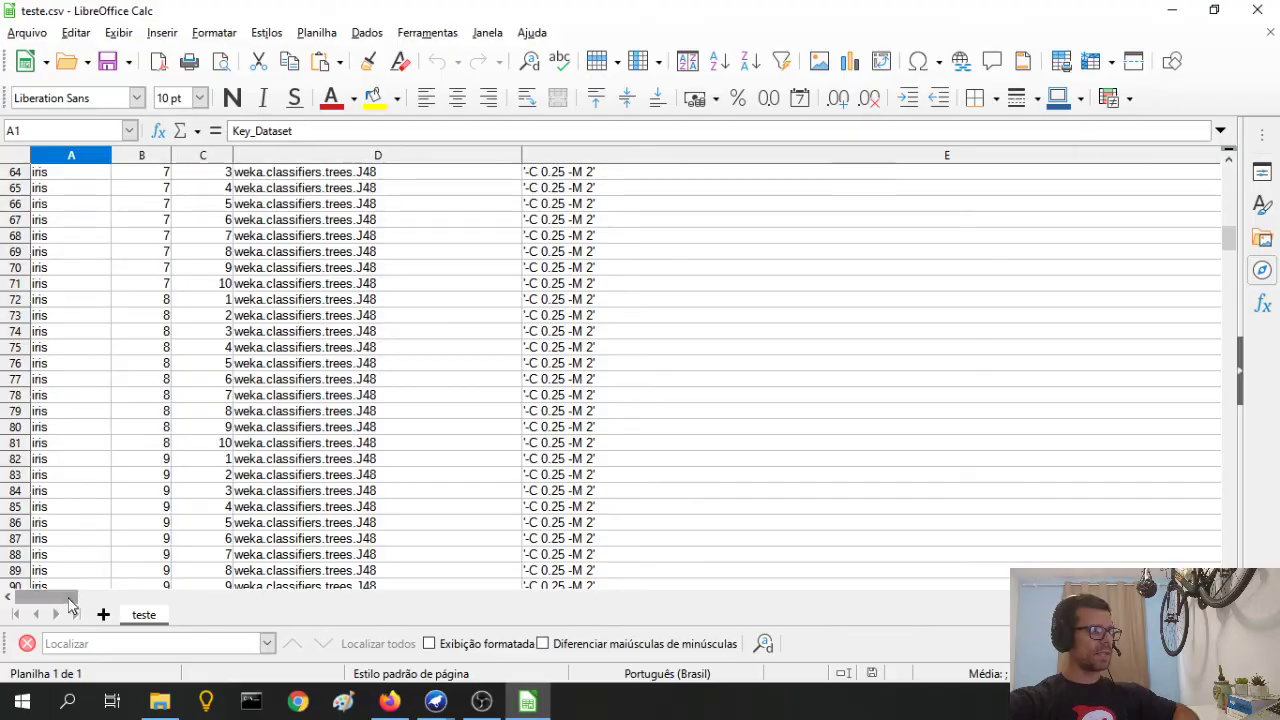
pyautogui.moveTo(70, 600)
pyautogui.mouseDown()
pyautogui.moveTo(493, 605)
pyautogui.moveTo(90, 603)
pyautogui.mouseUp()
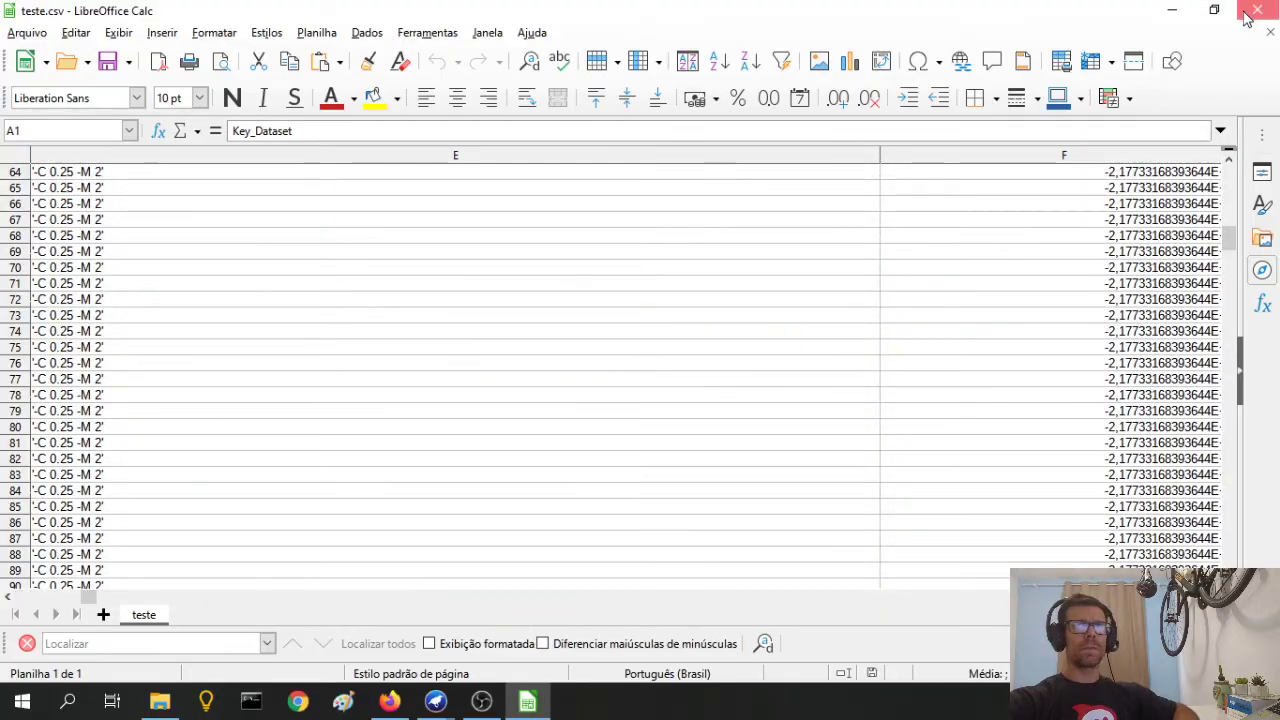
pyautogui.click(1256, 11)
pyautogui.click(1057, 287)
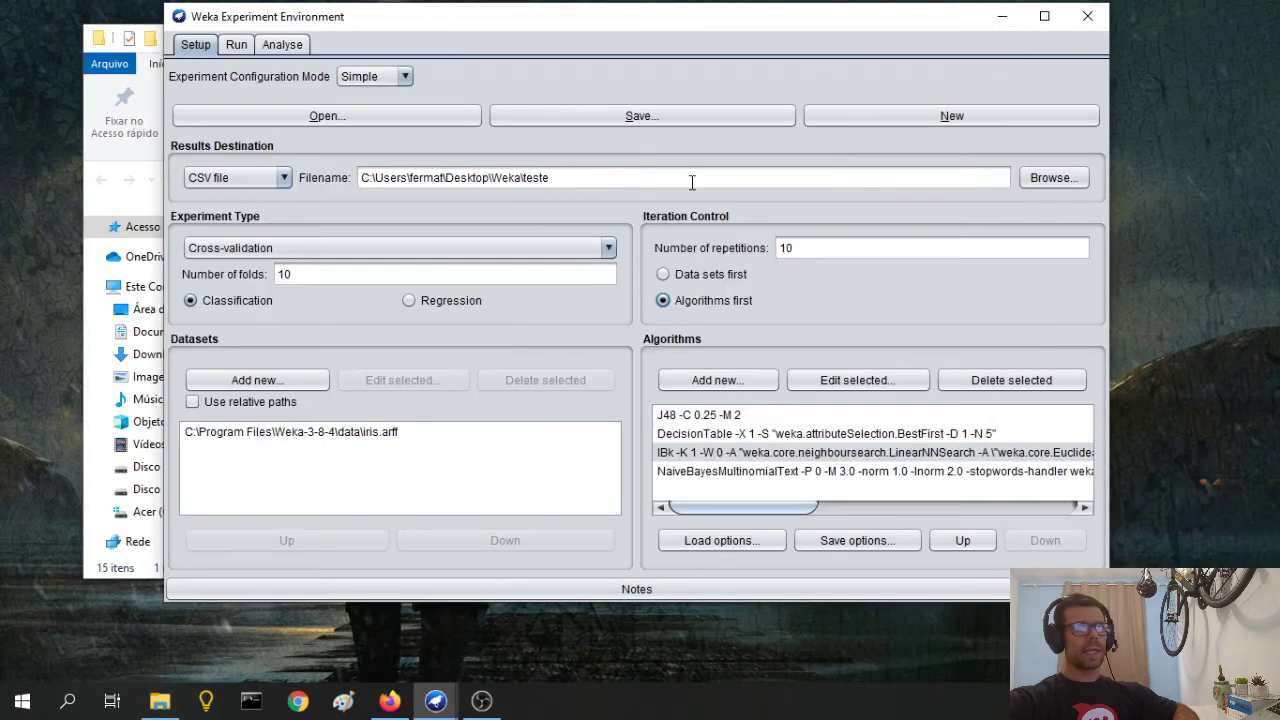
# Step: Choose Percent_correct as the comparison field for analysing the experiment results
pyautogui.click(284, 46)
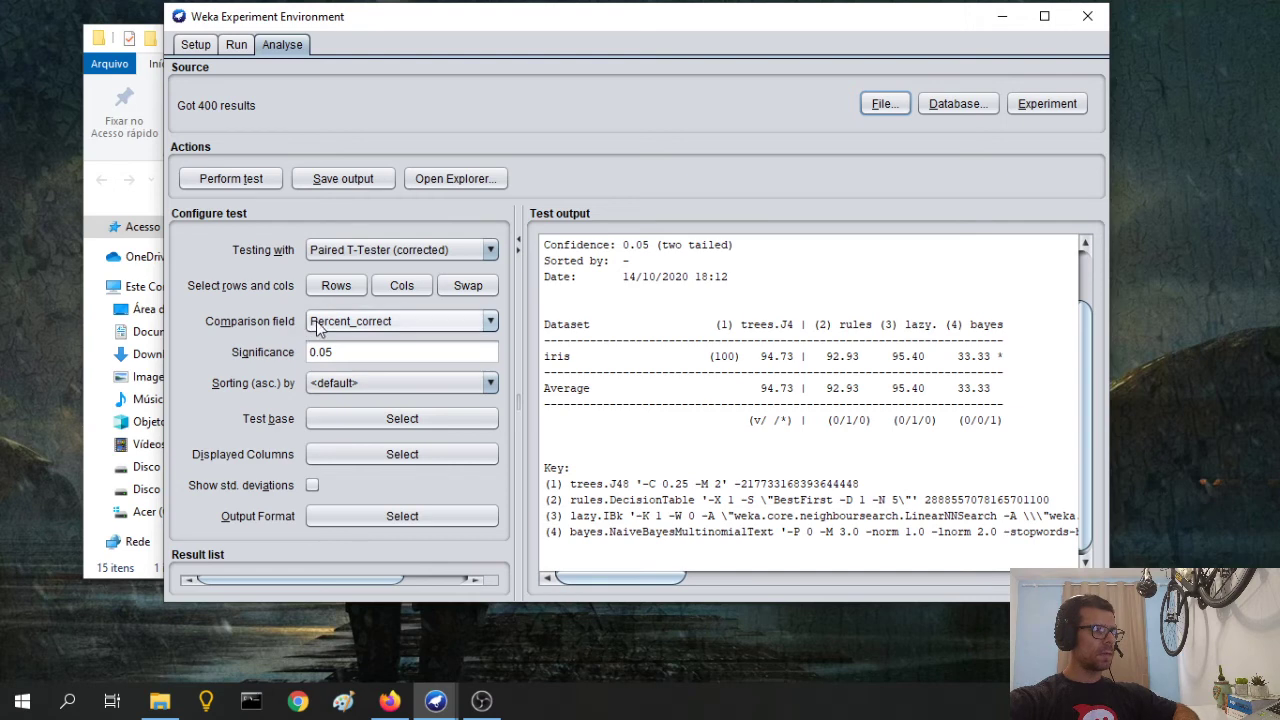
pyautogui.click(317, 327)
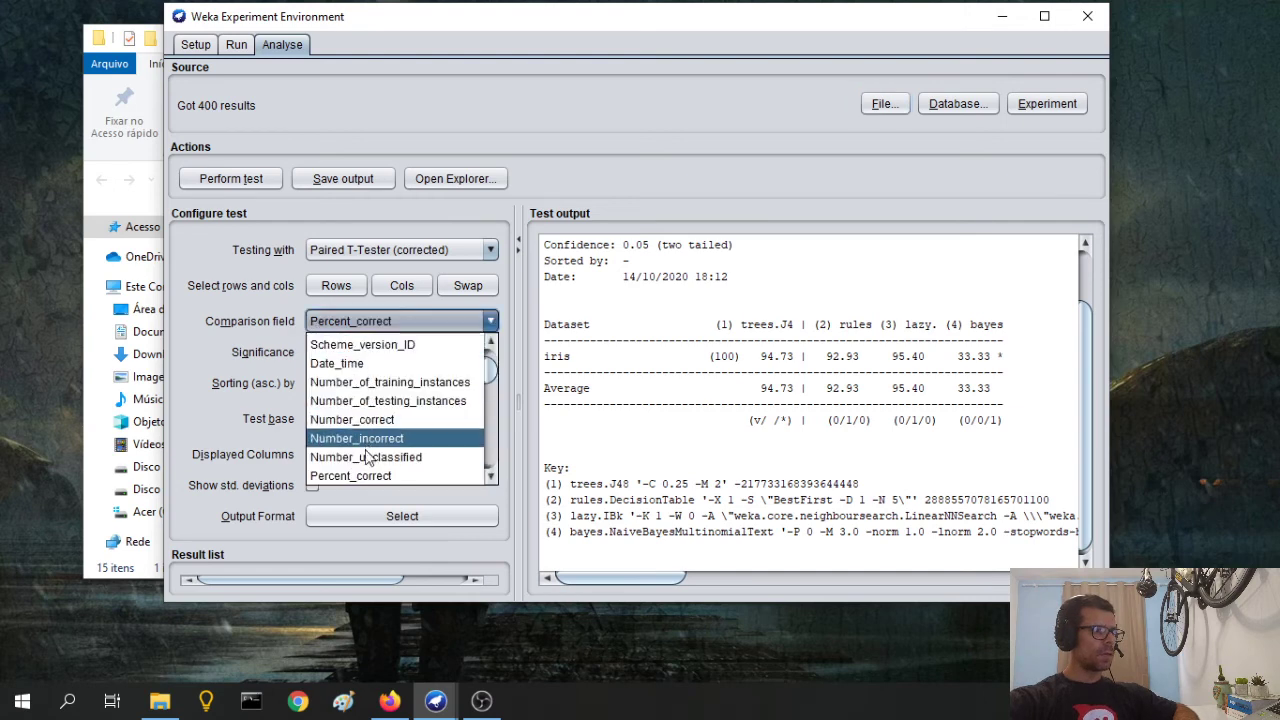
pyautogui.click(369, 475)
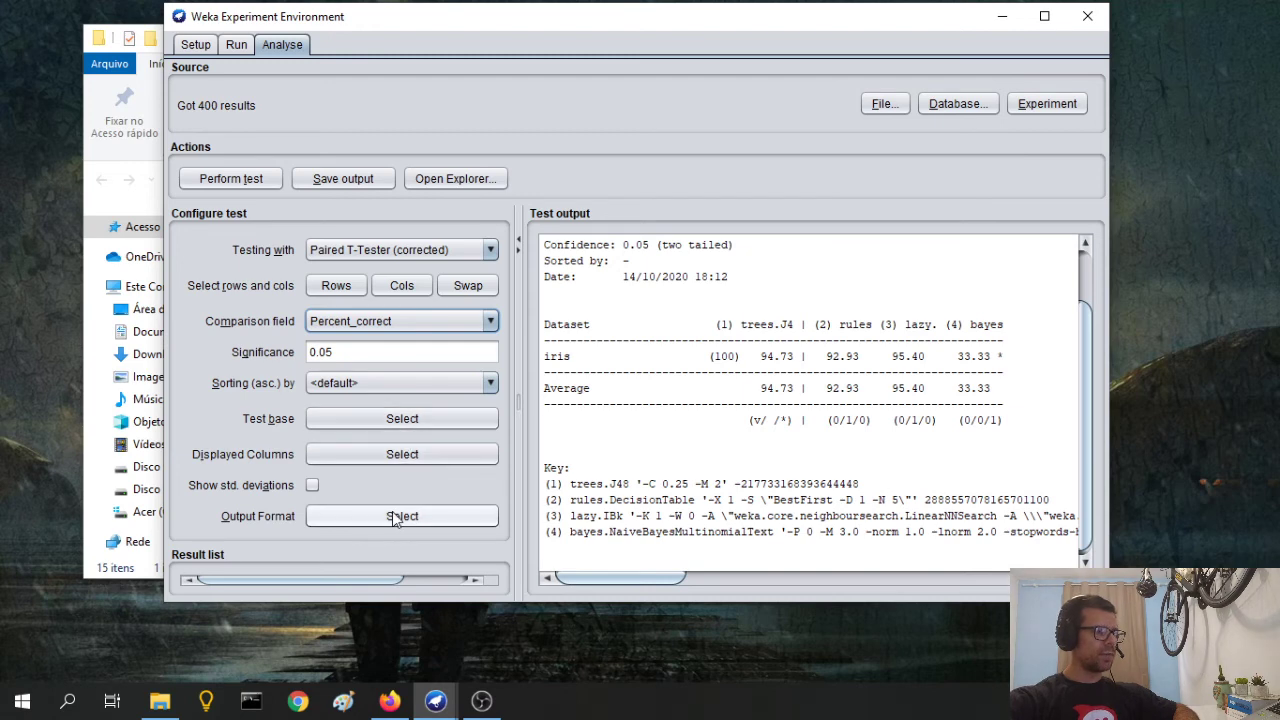
# Step: Confirm Plain Text as the output format with Show Average enabled and perform the corrected paired T-test again
pyautogui.click(398, 515)
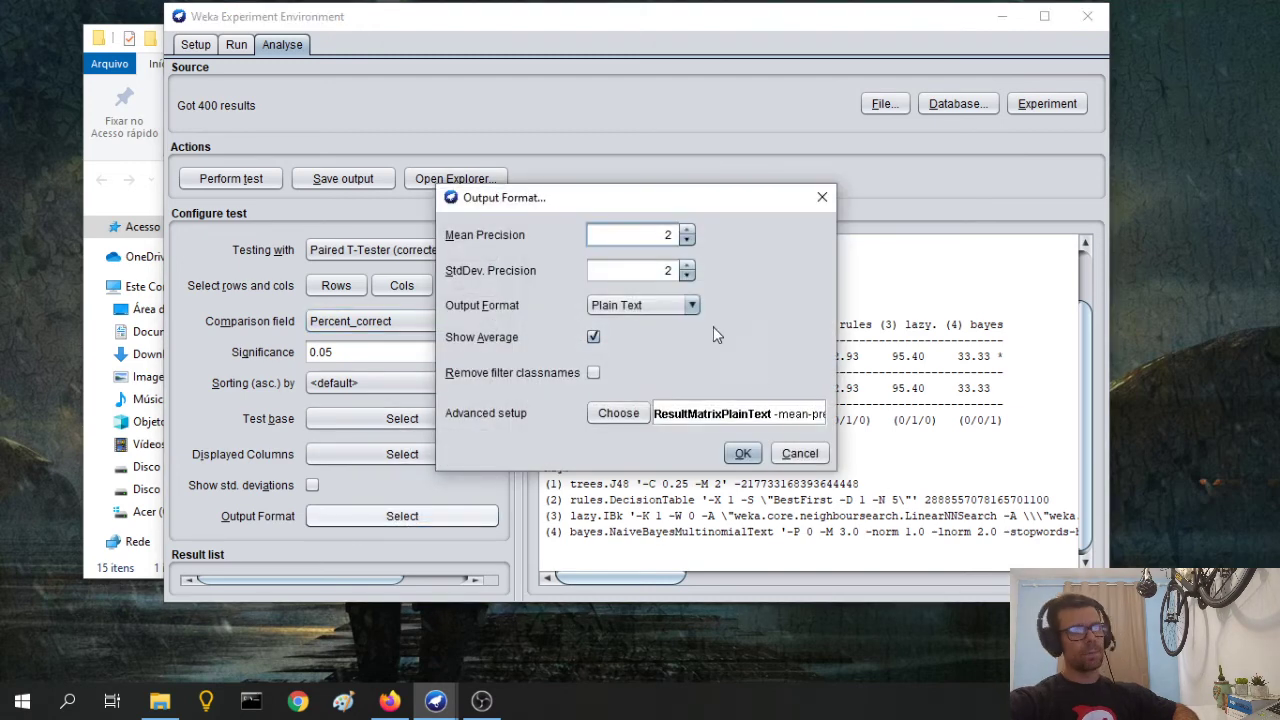
pyautogui.click(692, 304)
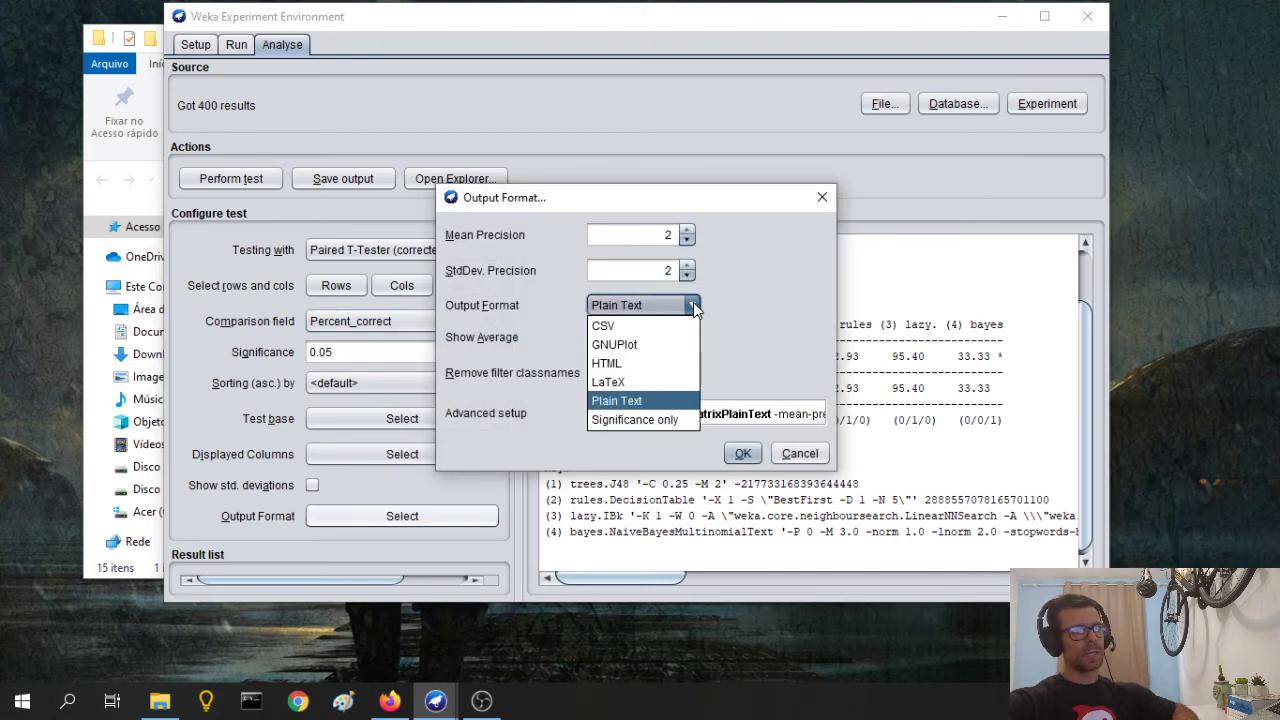
pyautogui.click(617, 400)
pyautogui.click(745, 455)
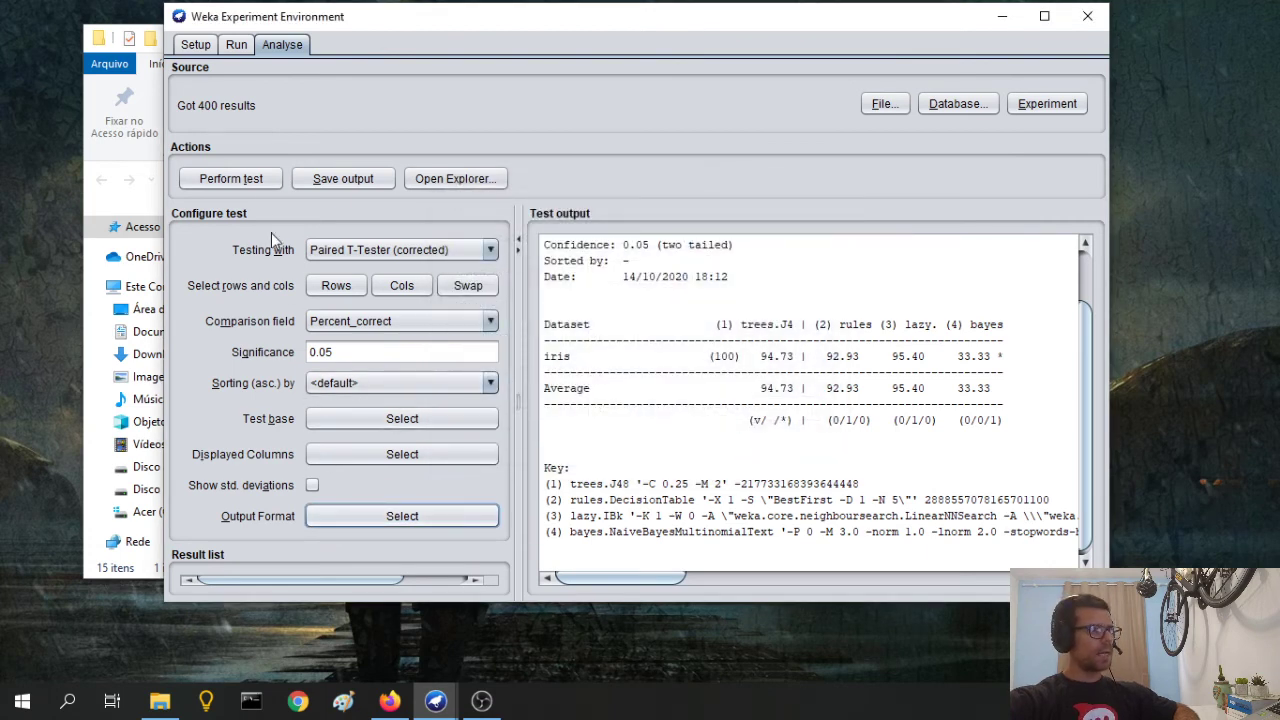
pyautogui.click(257, 179)
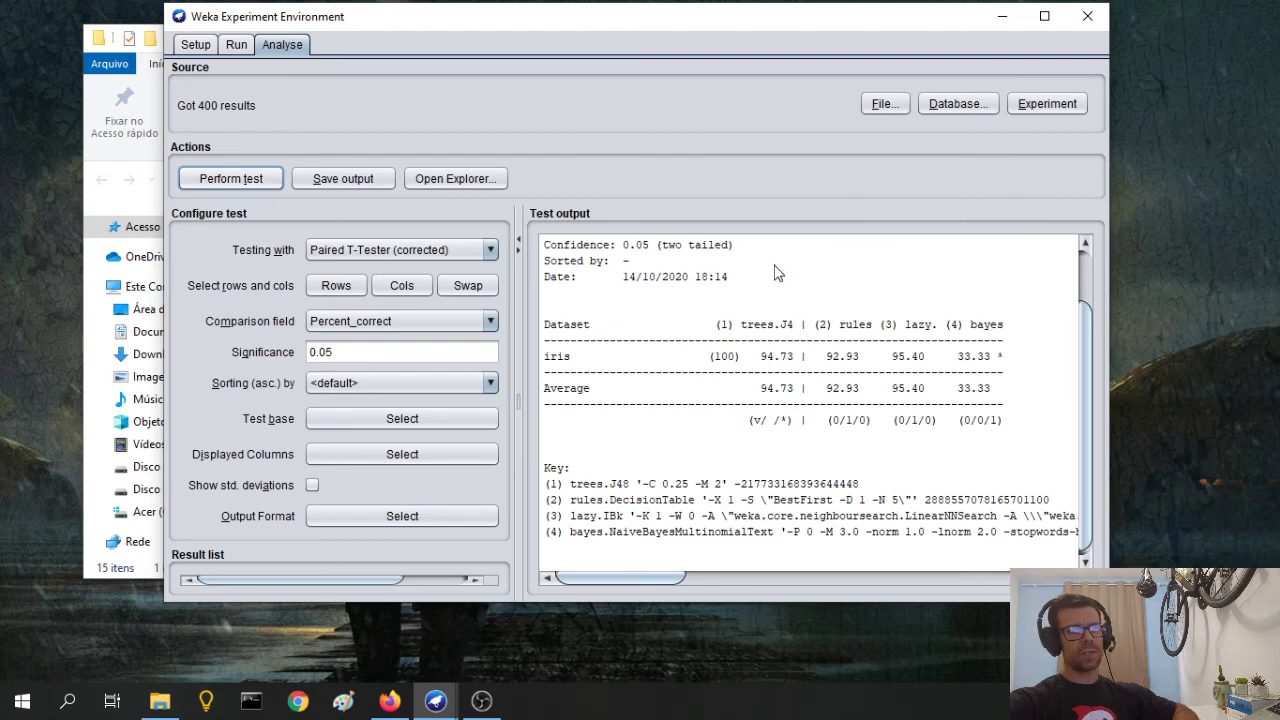